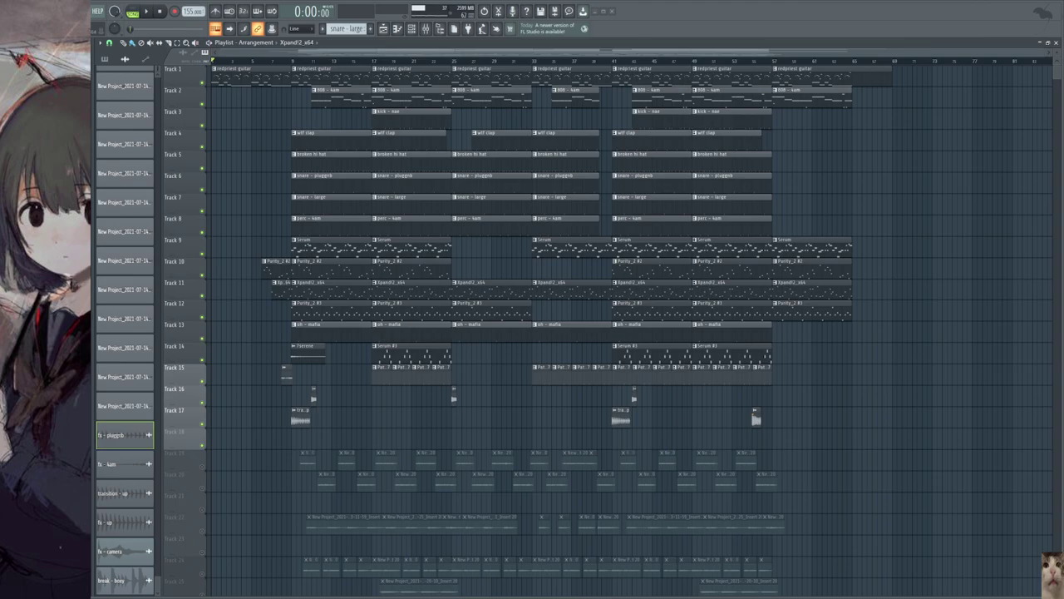
- Select the wtf clap pattern from its clip on Track 4 and look over the patterns in the picker
{"action": "left_click", "coordinate": [347, 147]}
{"action": "scroll", "coordinate": [162, 375], "scroll_direction": "up", "scroll_amount": 2}
{"action": "scroll", "coordinate": [266, 325], "scroll_direction": "down", "scroll_amount": 2}
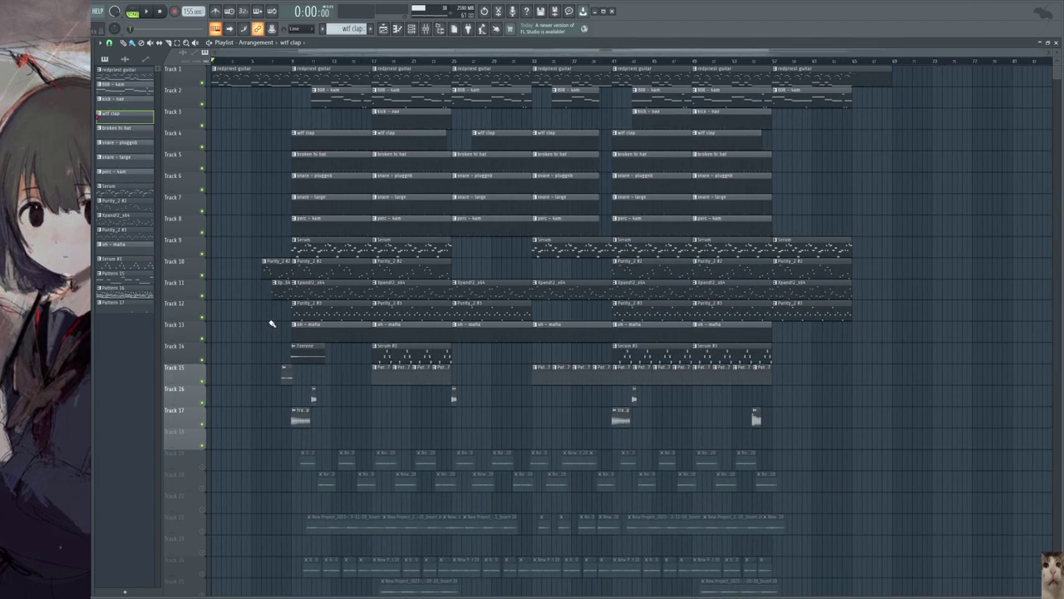
{"action": "scroll", "coordinate": [233, 361], "scroll_direction": "down", "scroll_amount": 3}
{"action": "scroll", "coordinate": [234, 360], "scroll_direction": "up", "scroll_amount": 3}
- Reposition the mixer window to the middle of the workspace and close it
{"action": "left_click", "coordinate": [429, 29]}
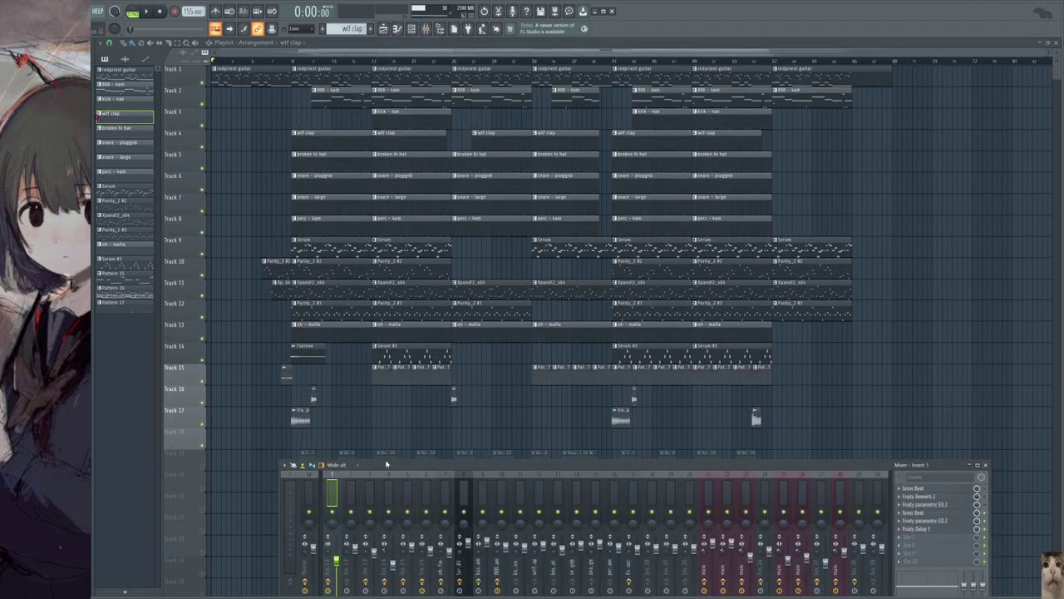
{"action": "left_click_drag", "start_coordinate": [386, 463], "coordinate": [383, 275]}
{"action": "left_click", "coordinate": [987, 239]}
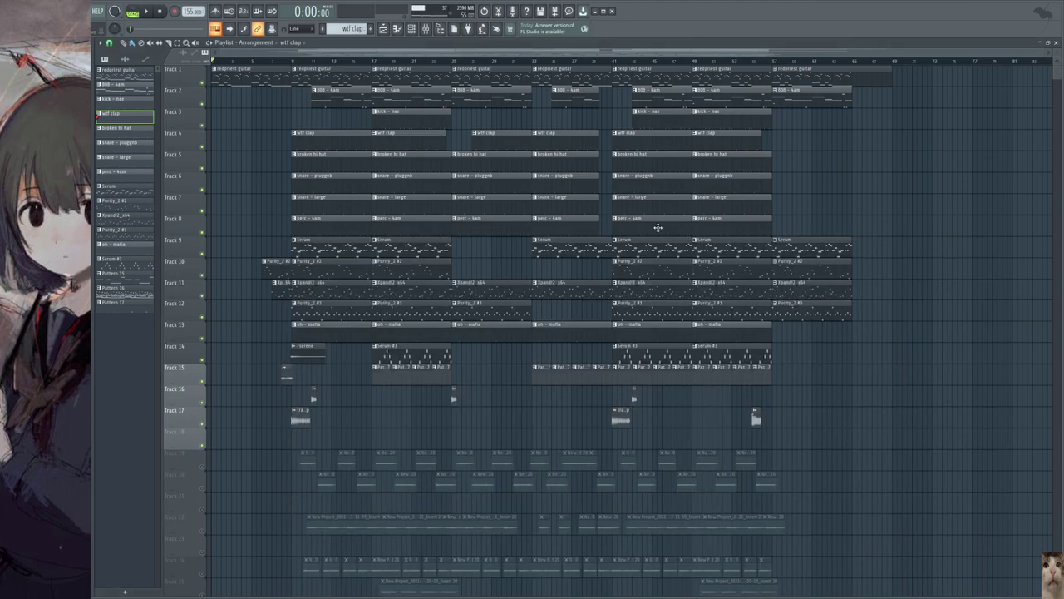
- Play back the full arrangement from the start to hear the finished beat
{"action": "scroll", "coordinate": [239, 300], "scroll_direction": "up", "scroll_amount": 4}
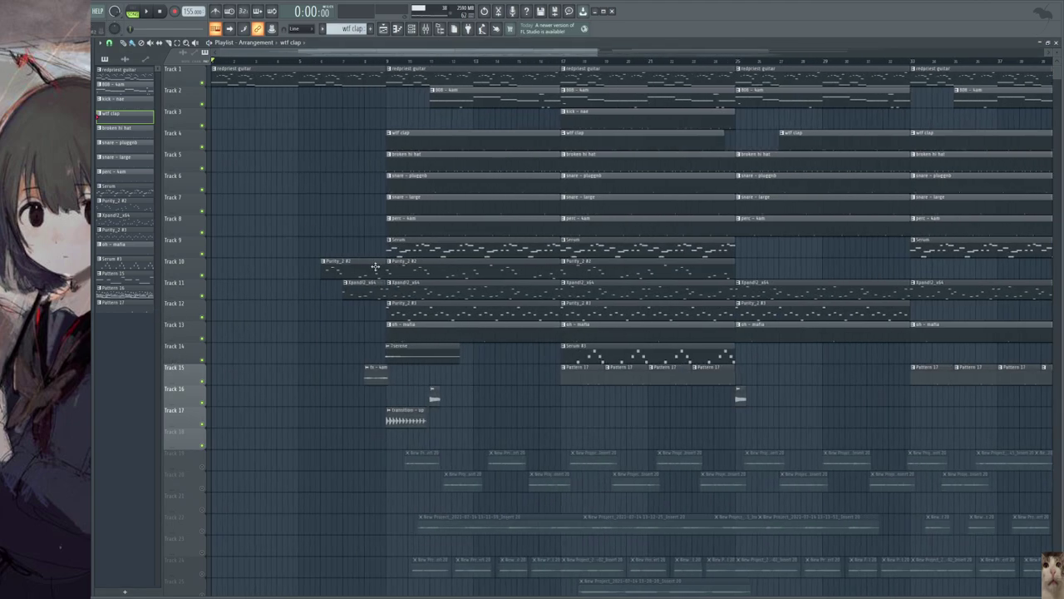
{"action": "key", "text": "space"}
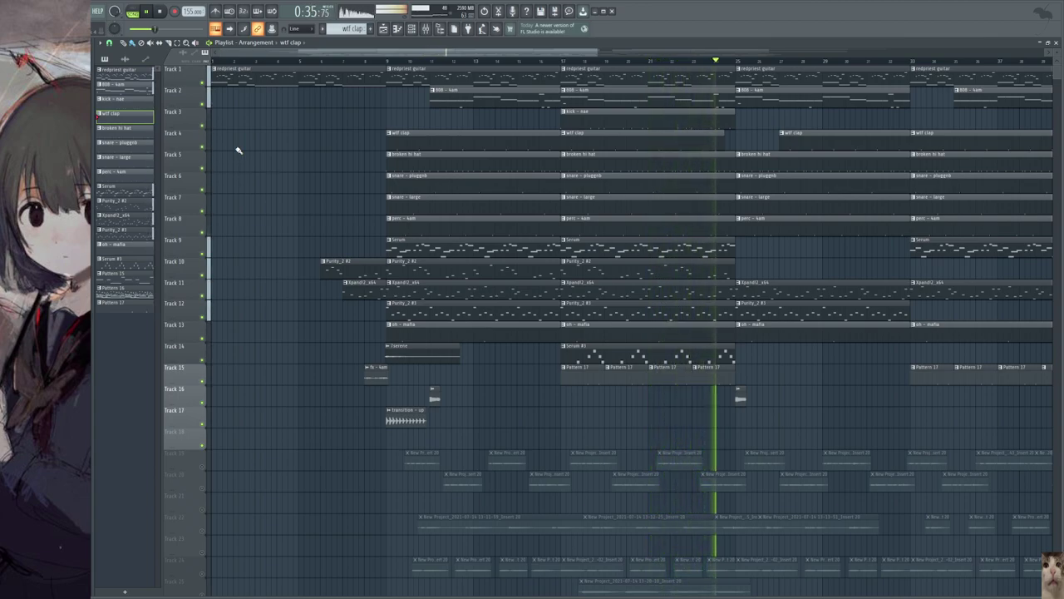
{"action": "key", "text": "space"}
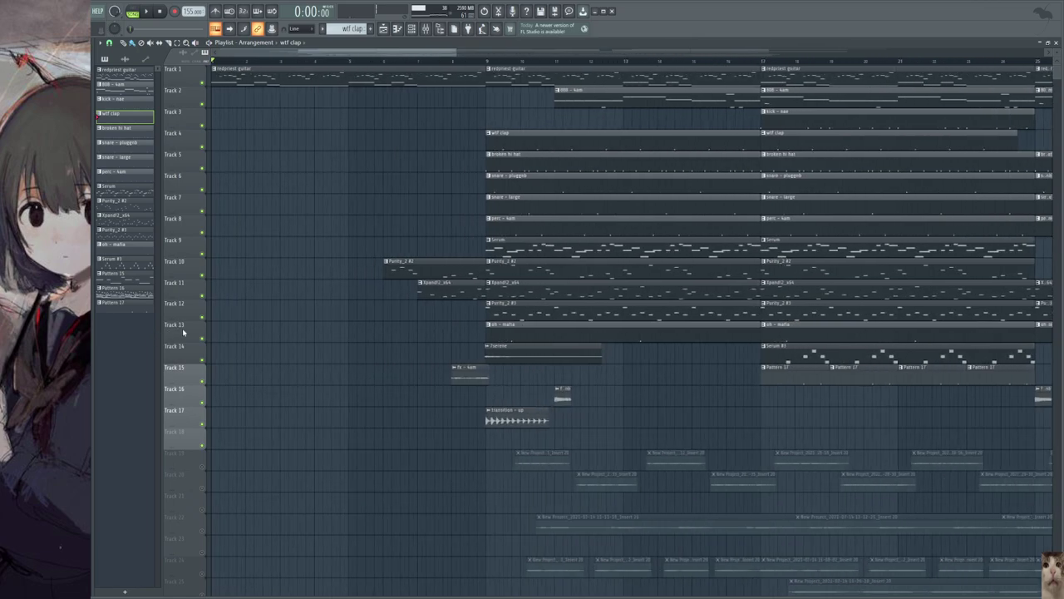
- Solo Track 1 and open its redpriest guitar pattern in the piano roll
{"action": "scroll", "coordinate": [245, 165], "scroll_direction": "down", "scroll_amount": 2, "text": "ctrl"}
{"action": "left_click", "coordinate": [203, 84], "text": "ctrl"}
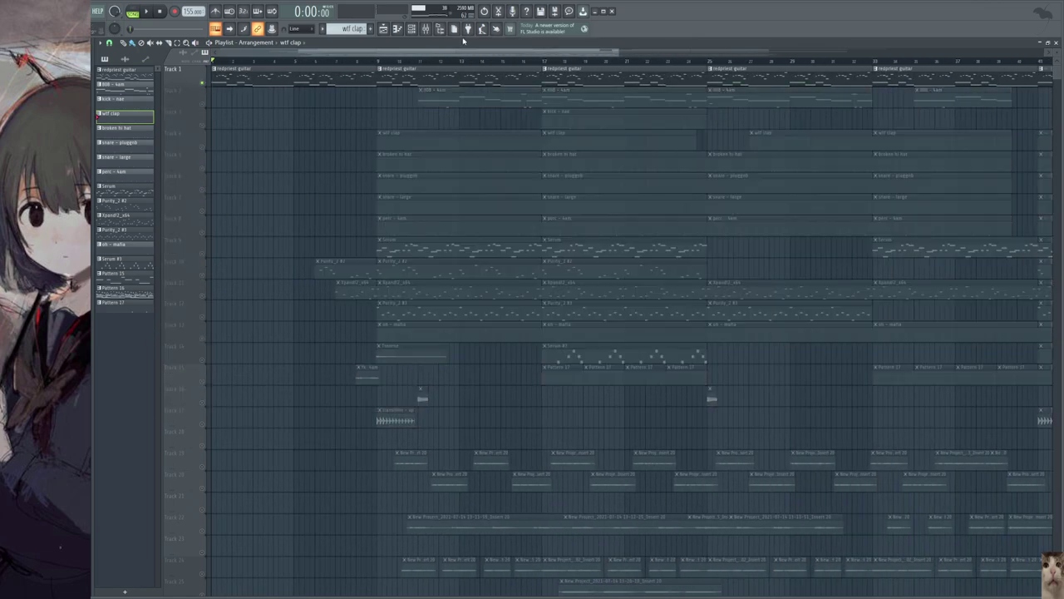
{"action": "left_click", "coordinate": [427, 29]}
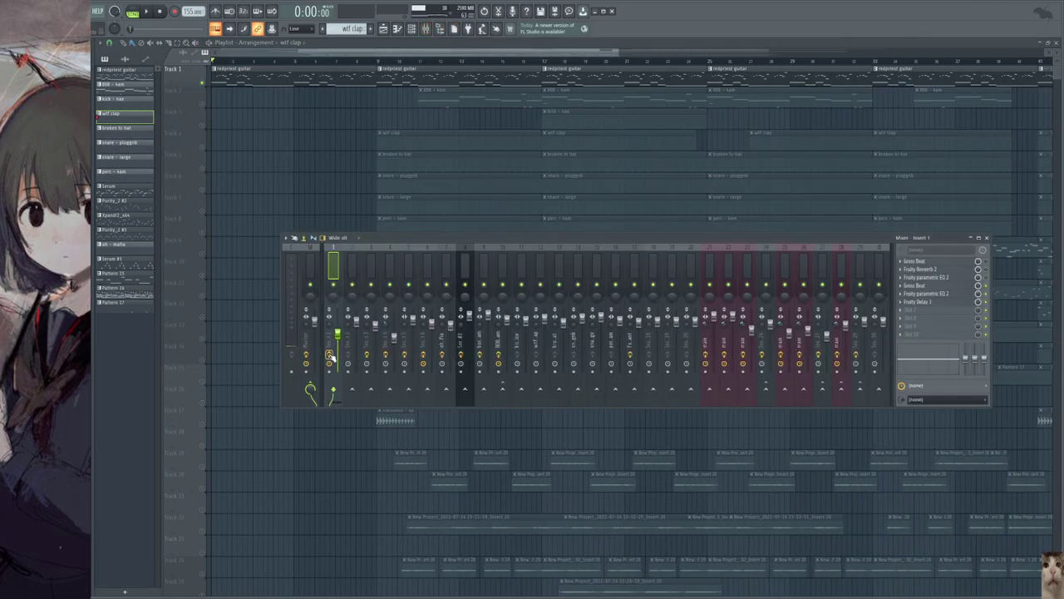
{"action": "double_click", "coordinate": [274, 77]}
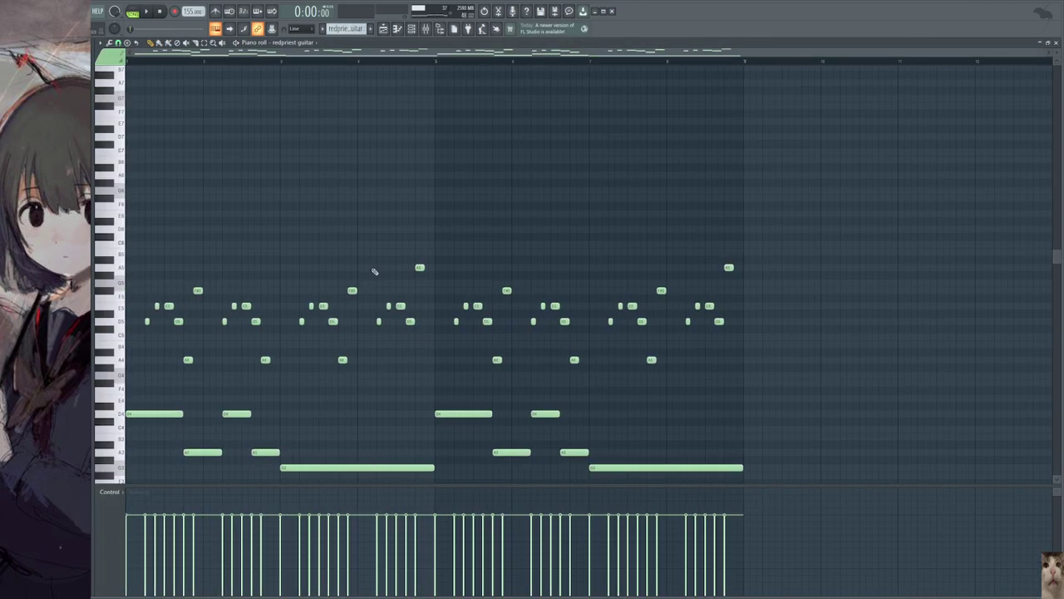
- Open the SynthMaster instrument of the redpriest guitar channel to examine its preset and settings, and close it
{"action": "key", "text": "Escape"}
{"action": "left_click", "coordinate": [449, 145]}
{"action": "left_click_drag", "start_coordinate": [398, 207], "coordinate": [399, 220]}
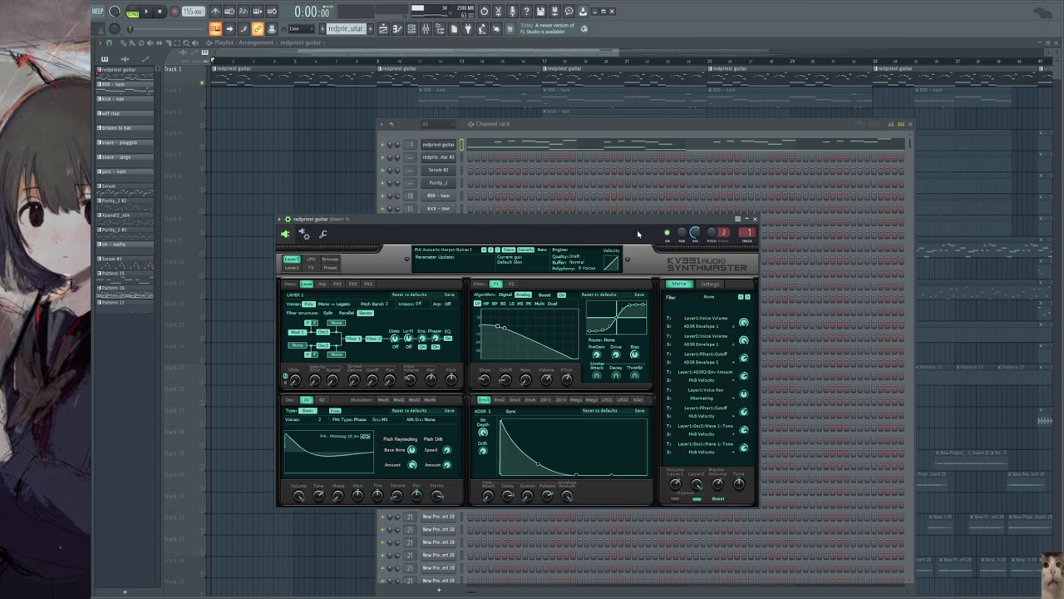
{"action": "left_click", "coordinate": [755, 219]}
- Open the redpriest guitar notes in the piano roll, examine the melody and play it back
{"action": "left_click", "coordinate": [489, 148]}
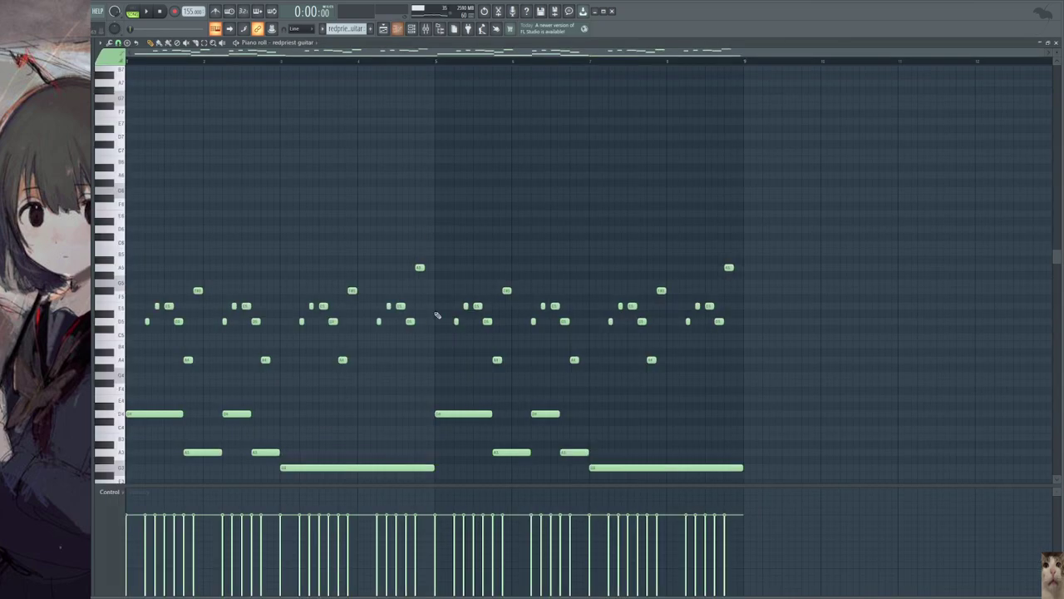
{"action": "scroll", "coordinate": [444, 278], "scroll_direction": "down", "scroll_amount": 3}
{"action": "scroll", "coordinate": [256, 233], "scroll_direction": "down", "scroll_amount": 2}
{"action": "scroll", "coordinate": [256, 233], "scroll_direction": "up", "scroll_amount": 2}
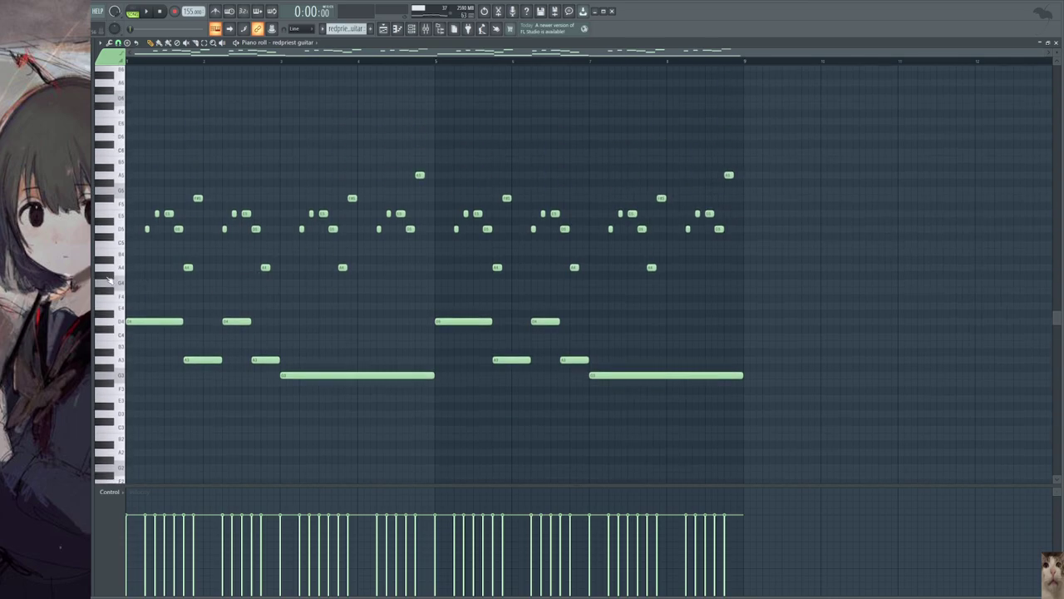
{"action": "scroll", "coordinate": [128, 276], "scroll_direction": "up", "scroll_amount": 3}
{"action": "scroll", "coordinate": [184, 273], "scroll_direction": "down", "scroll_amount": 3}
{"action": "scroll", "coordinate": [169, 264], "scroll_direction": "down", "scroll_amount": 1}
{"action": "scroll", "coordinate": [133, 282], "scroll_direction": "up", "scroll_amount": 2, "text": "ctrl"}
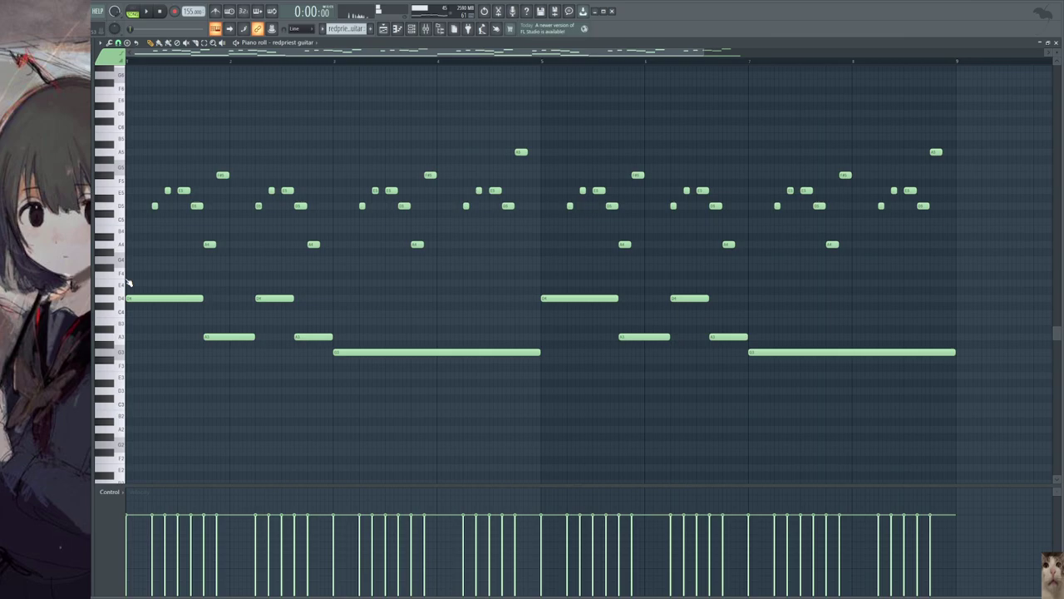
{"action": "scroll", "coordinate": [233, 266], "scroll_direction": "down", "scroll_amount": 2, "text": "ctrl"}
{"action": "key", "text": "space"}
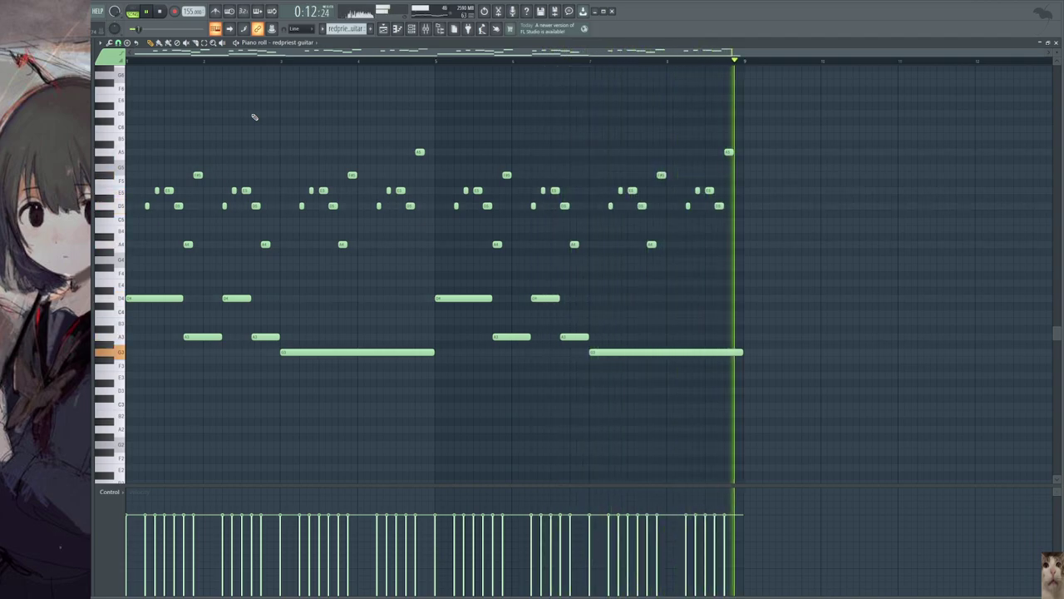
{"action": "key", "text": "space"}
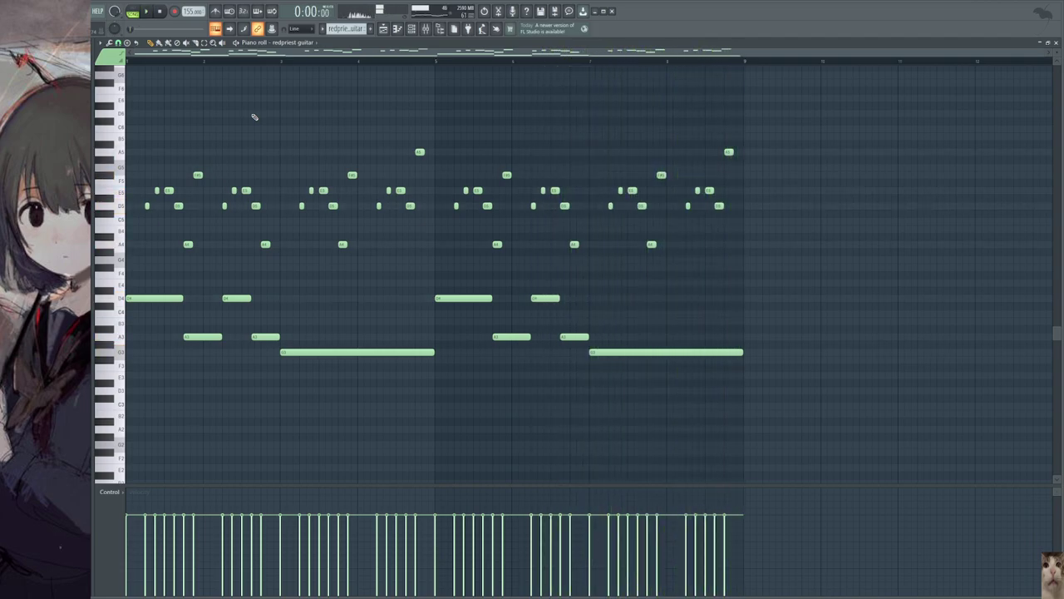
- Examine the Gross Beat, Fruity parametric EQ 2 and Fruity Delay 3 settings on mixer Insert 1
{"action": "left_click", "coordinate": [432, 31]}
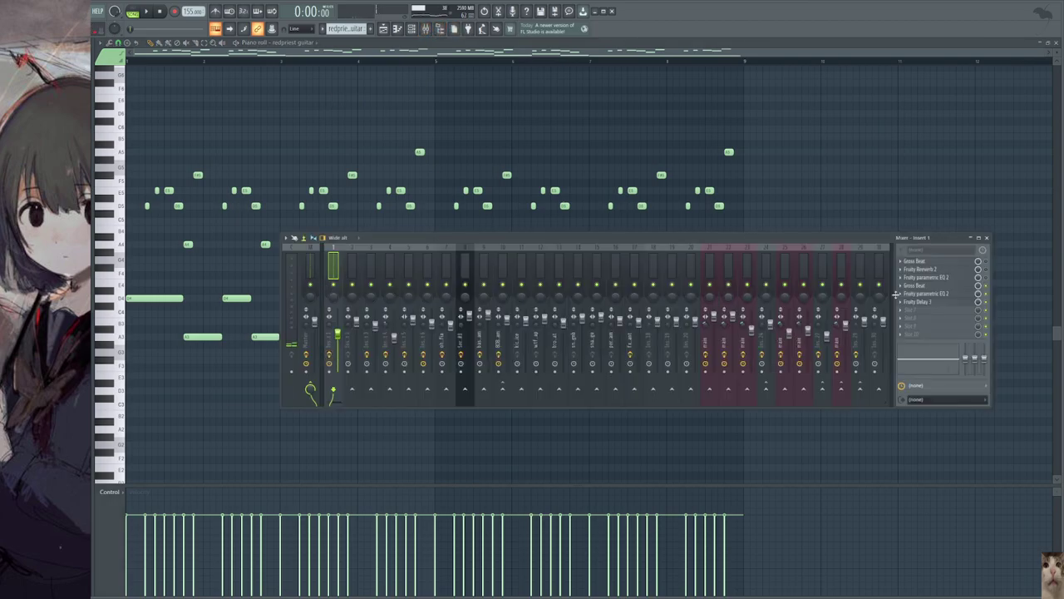
{"action": "left_click", "coordinate": [915, 285]}
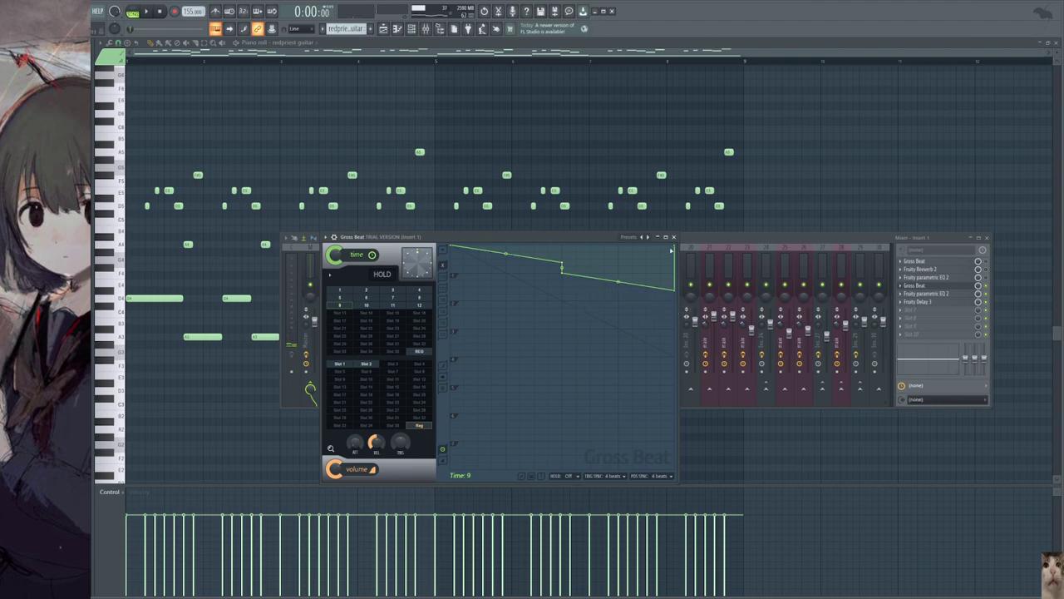
{"action": "left_click", "coordinate": [674, 237]}
{"action": "left_click", "coordinate": [926, 294]}
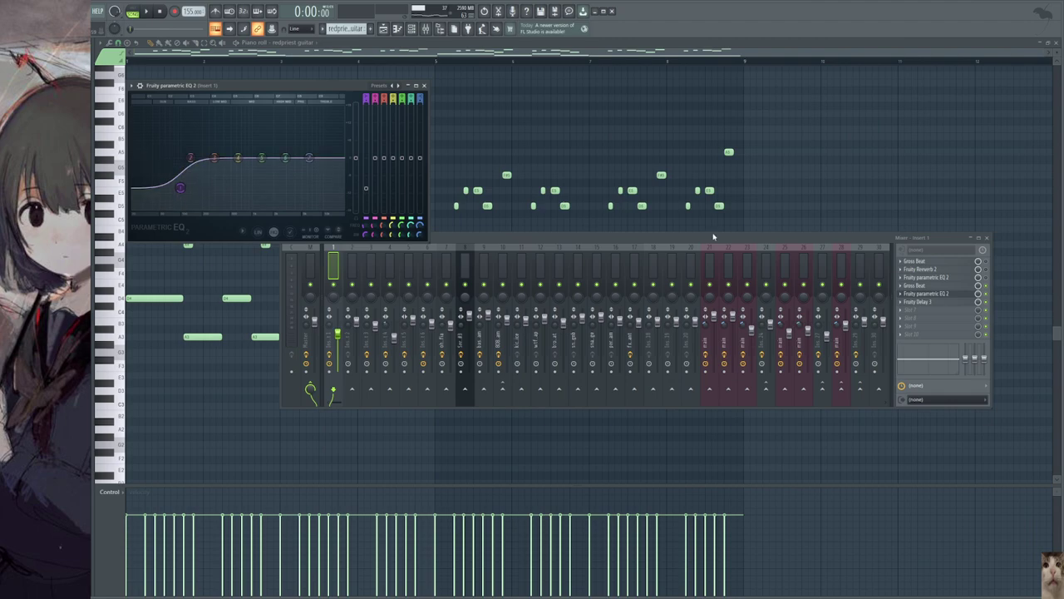
{"action": "left_click", "coordinate": [919, 302]}
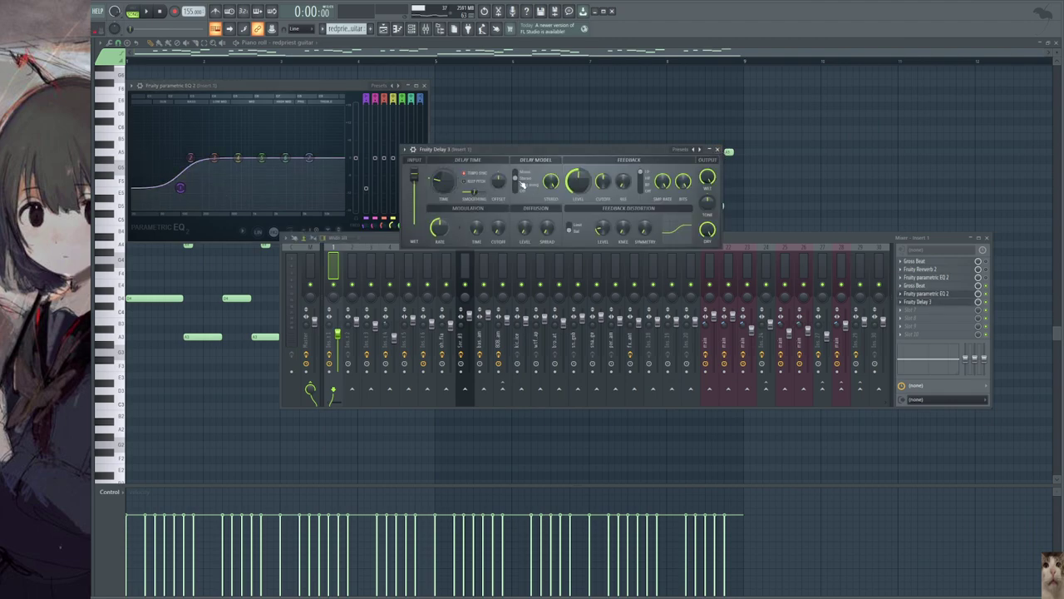
{"action": "left_click", "coordinate": [419, 86]}
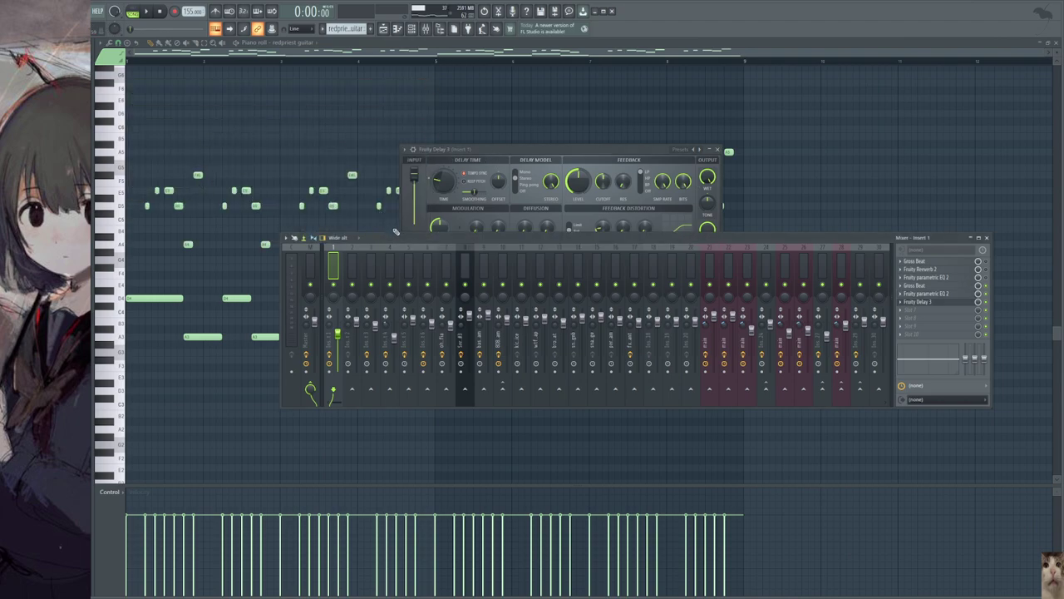
- Play back the guitar melody, closing the Fruity Delay 3 window and moving the mixer clear of the notes
{"action": "key", "text": "space"}
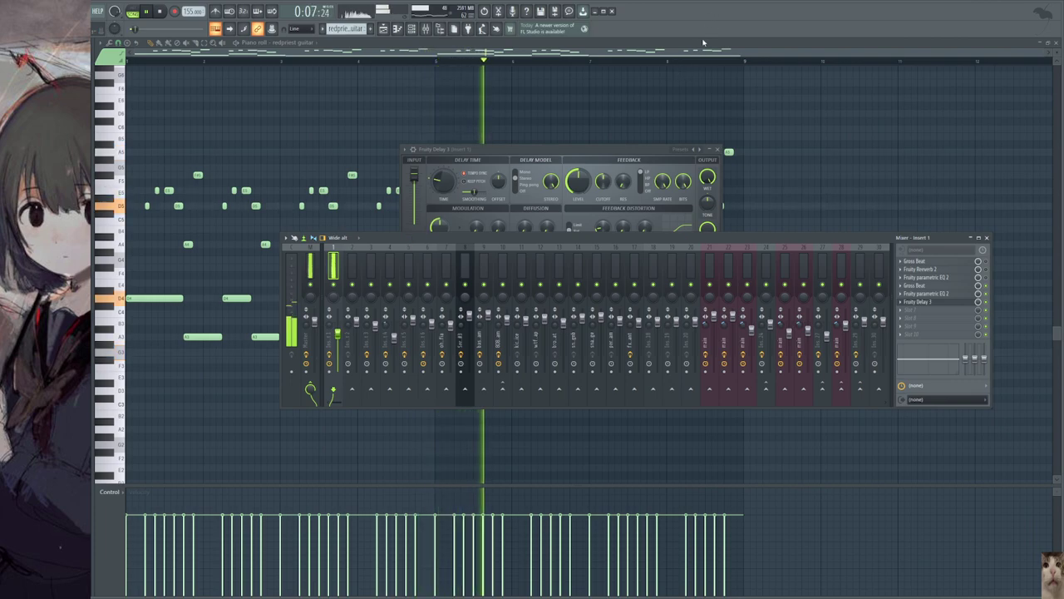
{"action": "left_click_drag", "start_coordinate": [784, 237], "coordinate": [884, 371]}
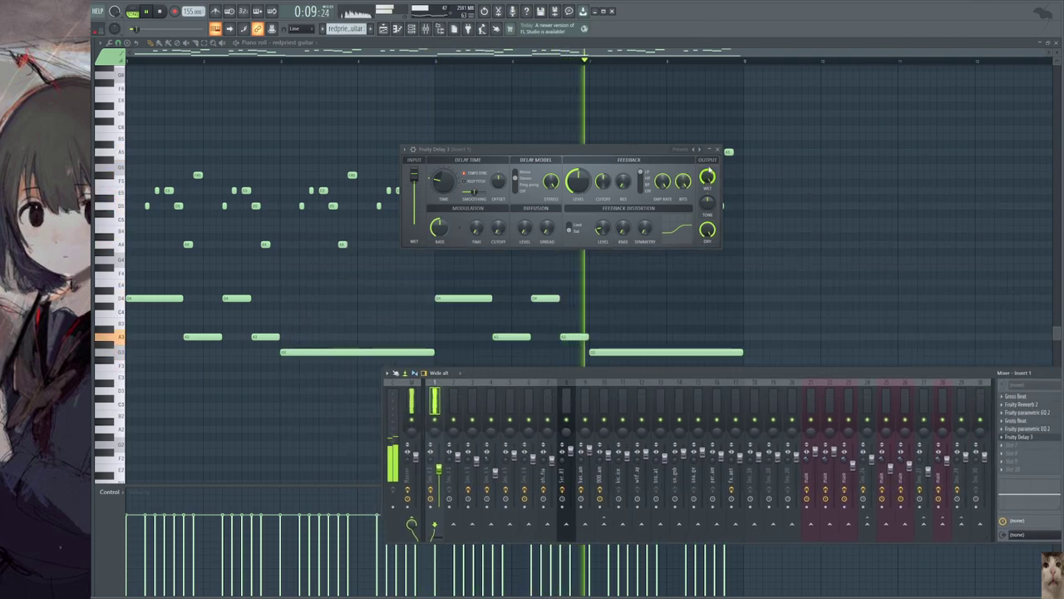
{"action": "left_click", "coordinate": [717, 150]}
{"action": "left_click_drag", "start_coordinate": [647, 370], "coordinate": [556, 396]}
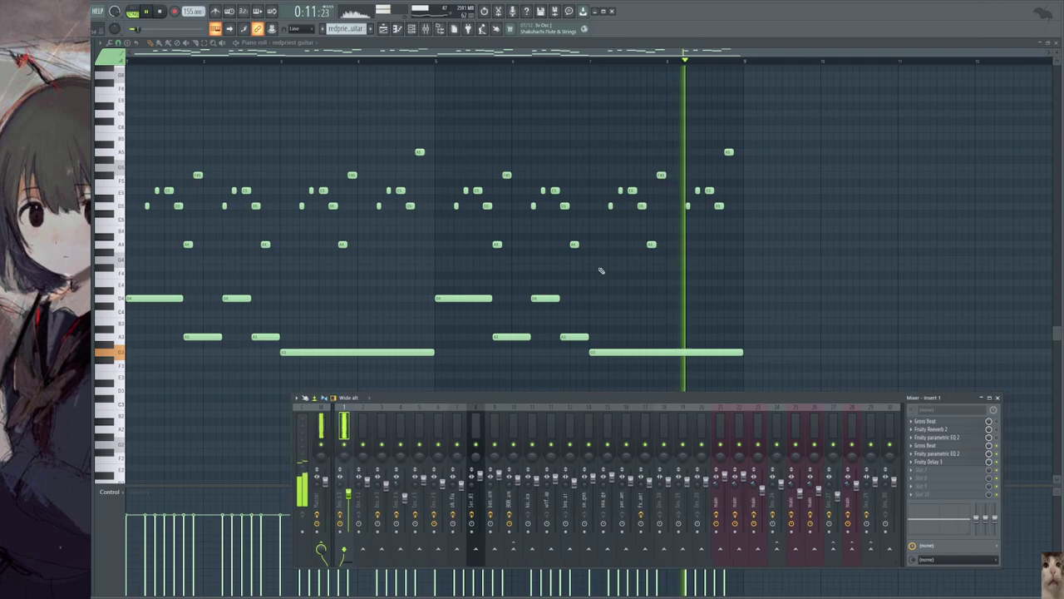
{"action": "key", "text": "space"}
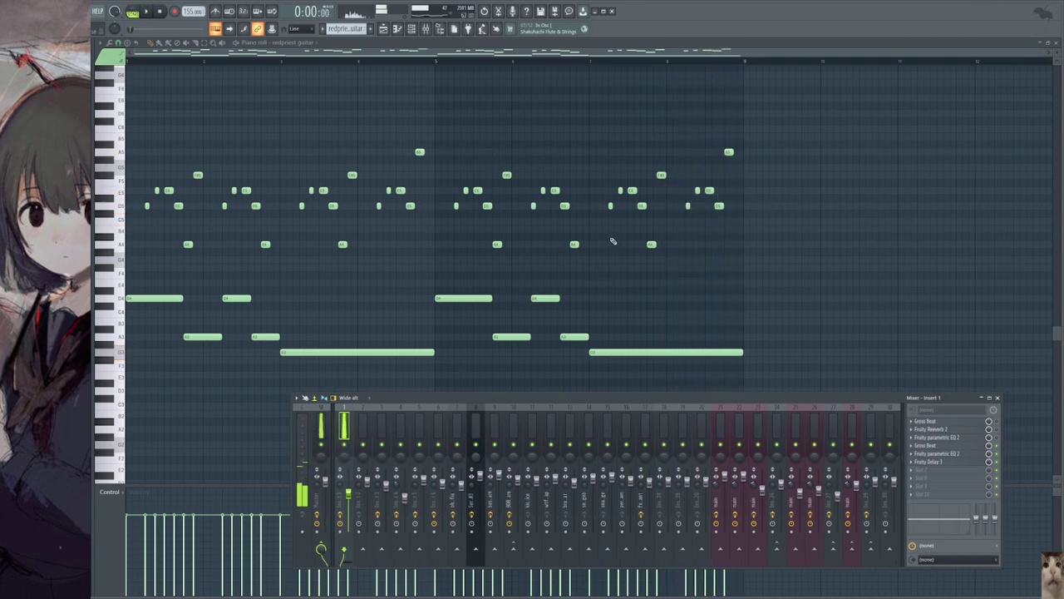
- Check mixer Insert 2 and Insert 1, and close the mixer and the piano roll
{"action": "left_click_drag", "start_coordinate": [449, 399], "coordinate": [462, 311]}
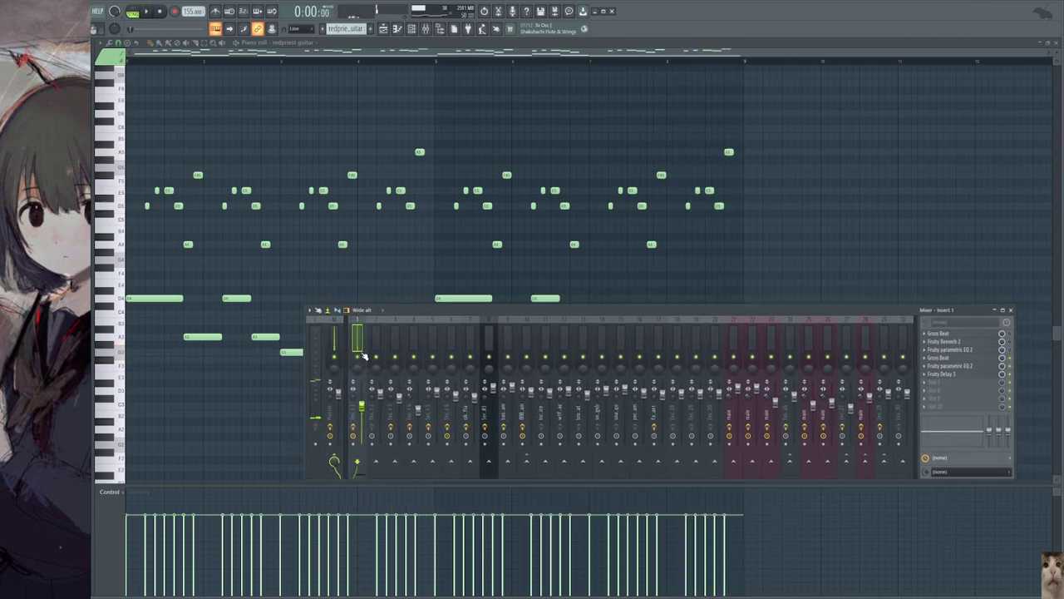
{"action": "left_click", "coordinate": [373, 350]}
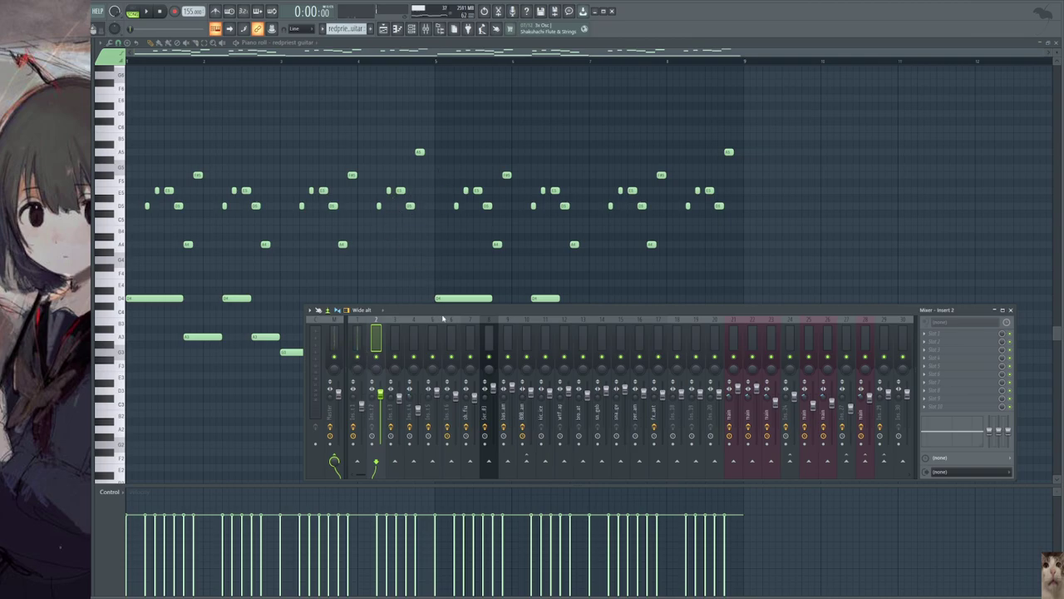
{"action": "left_click", "coordinate": [356, 337]}
{"action": "left_click_drag", "start_coordinate": [439, 308], "coordinate": [424, 428]}
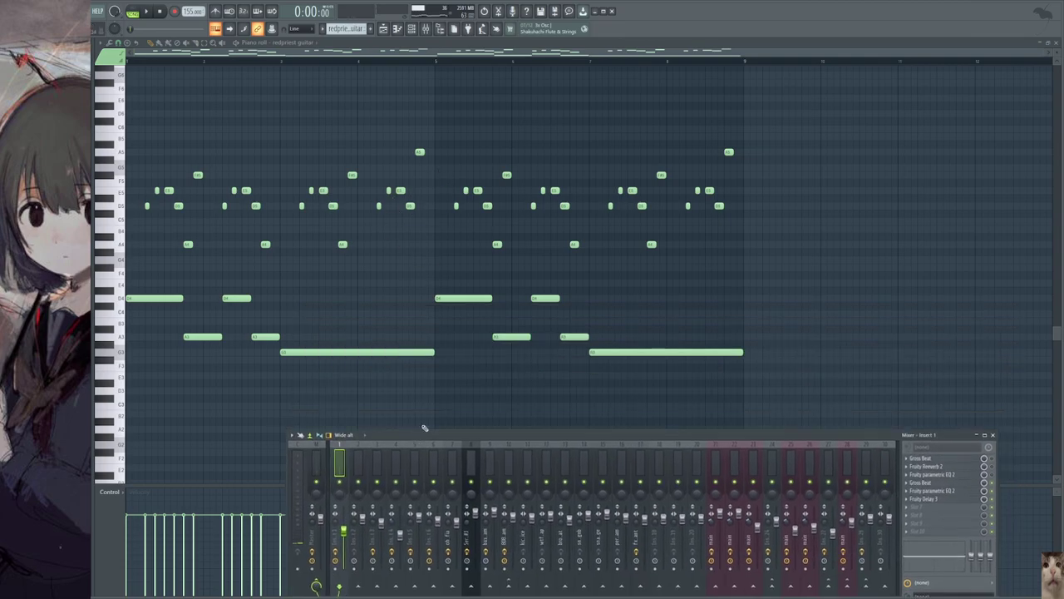
{"action": "key", "text": "Escape"}
{"action": "key", "text": "Escape"}
{"action": "key", "text": "Escape"}
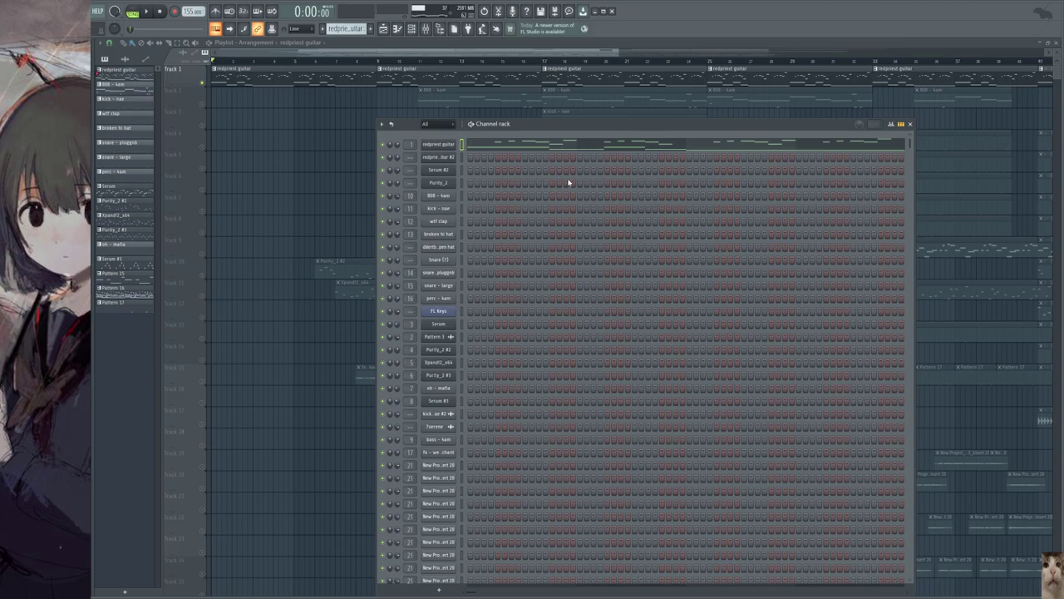
- Set the playlist playback position to bar 17 and solo Track 9 with the Serum pattern
{"action": "scroll", "coordinate": [420, 143], "scroll_direction": "down", "scroll_amount": 3}
{"action": "scroll", "coordinate": [419, 143], "scroll_direction": "up", "scroll_amount": 3}
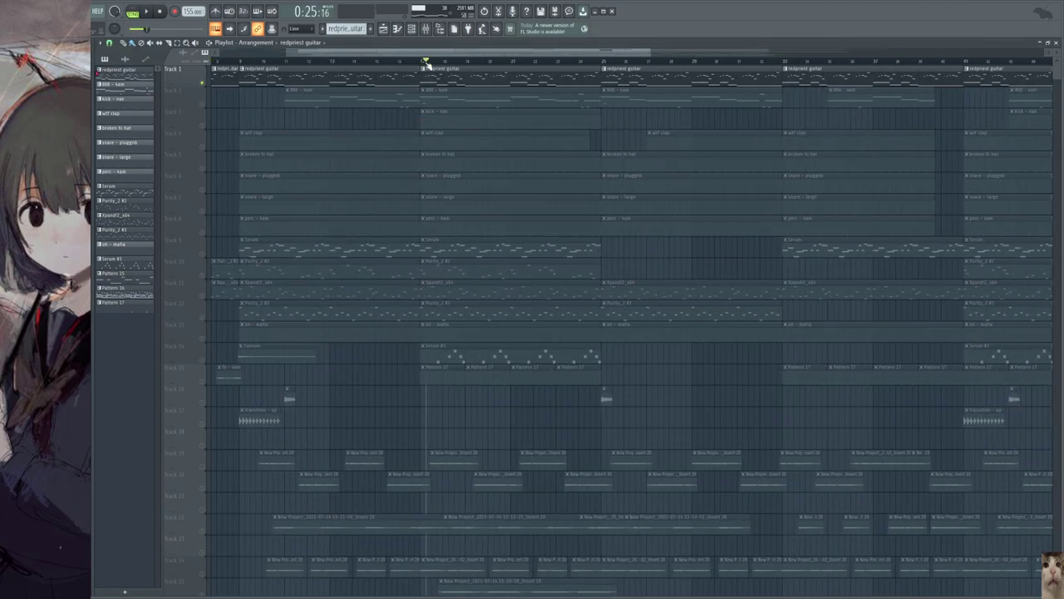
{"action": "right_click", "coordinate": [202, 254]}
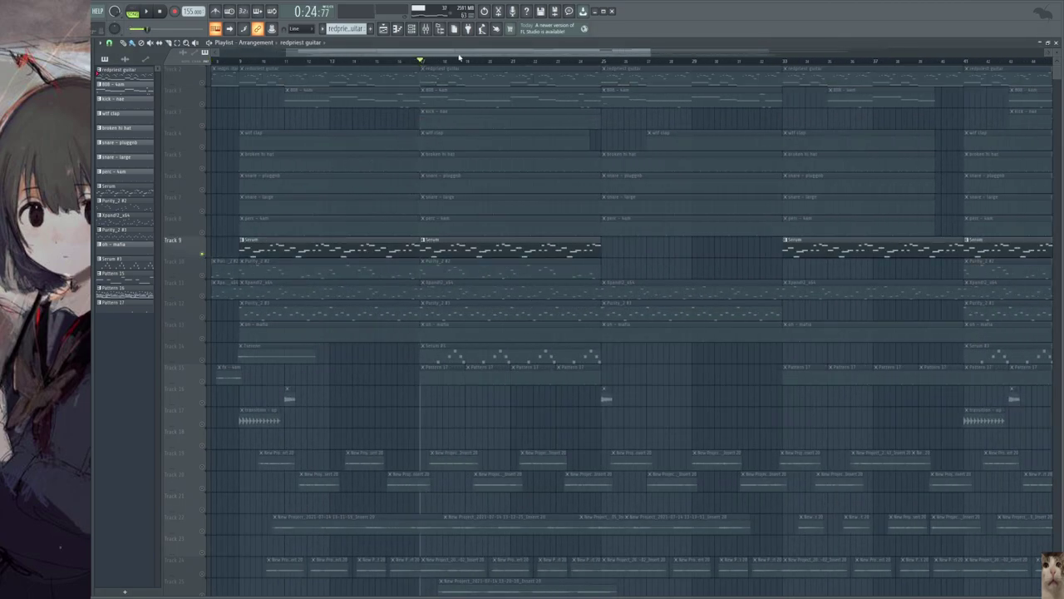
- Look at the Serum pattern's notes and at the Serum synth settings of its channel, and close the synth window
{"action": "double_click", "coordinate": [433, 245]}
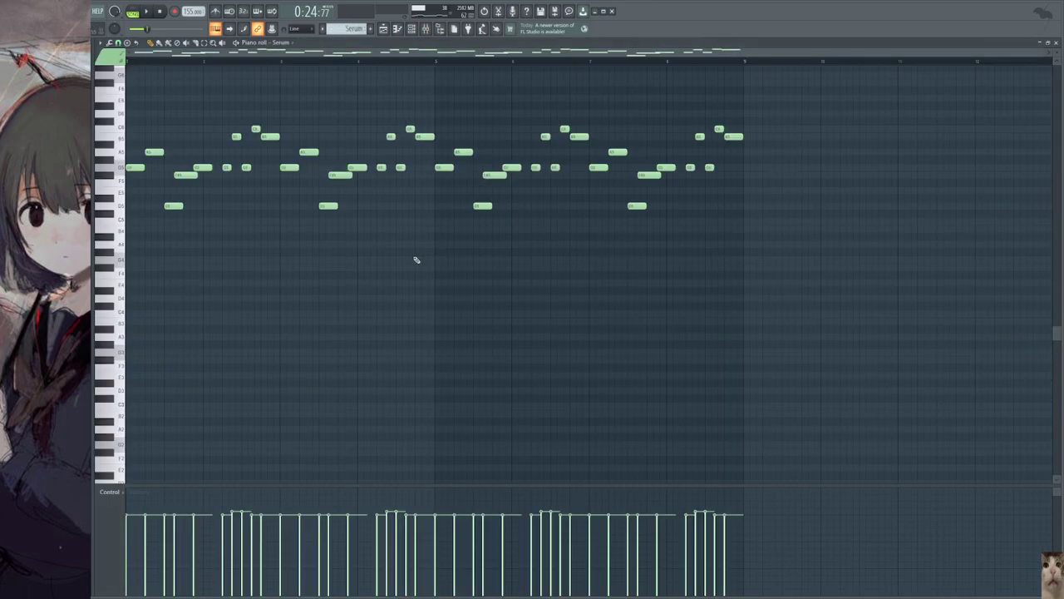
{"action": "scroll", "coordinate": [415, 256], "scroll_direction": "up", "scroll_amount": 2}
{"action": "key", "text": "F7"}
{"action": "key", "text": "F6"}
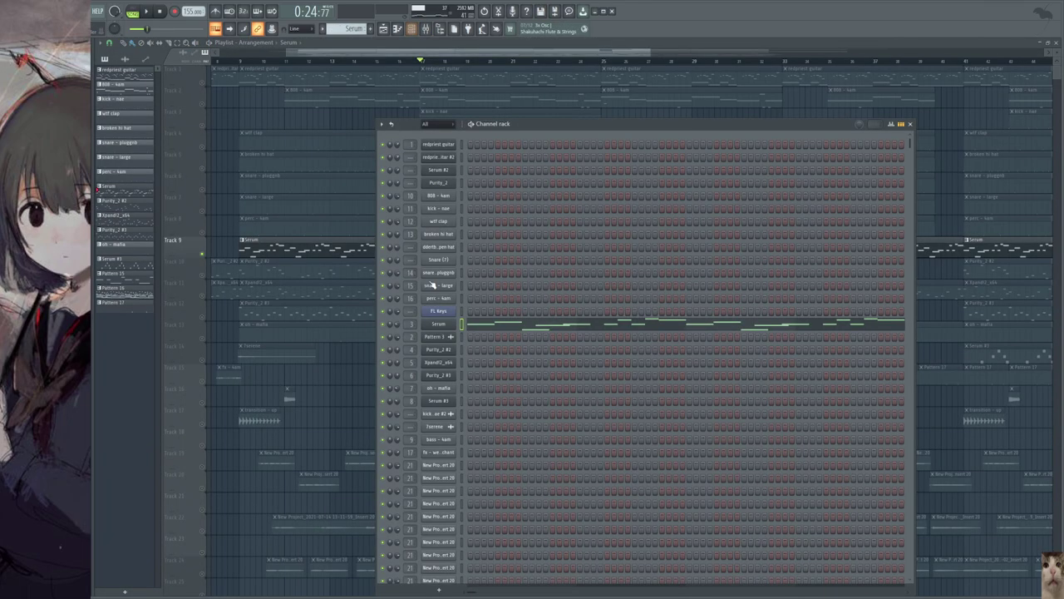
{"action": "left_click", "coordinate": [433, 325]}
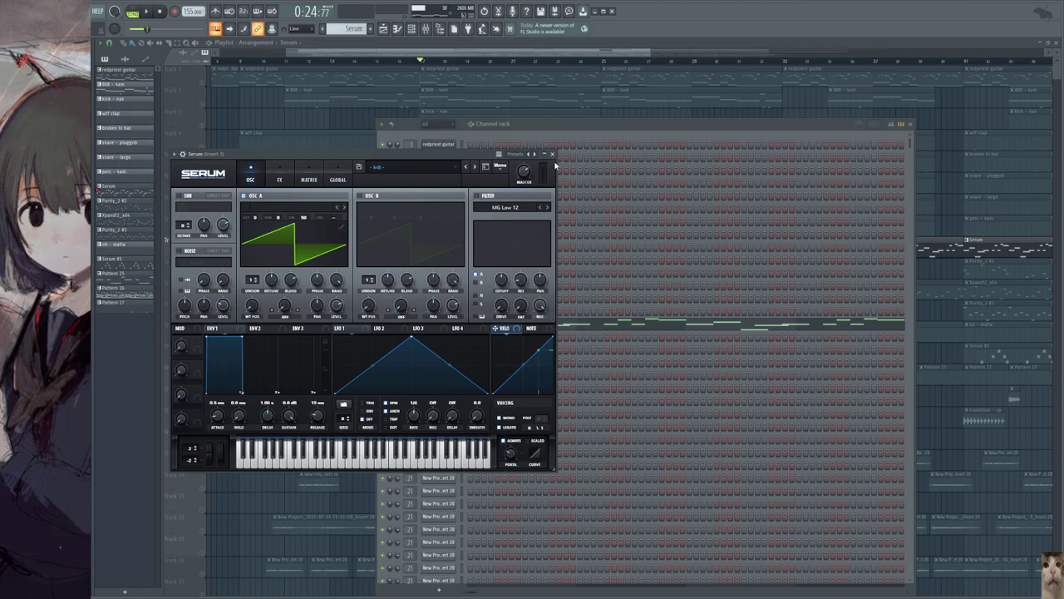
{"action": "left_click", "coordinate": [552, 154]}
- Open the Serum channel's notes in the piano roll and bring up the mixer on Insert 3 over it
{"action": "left_click", "coordinate": [486, 321]}
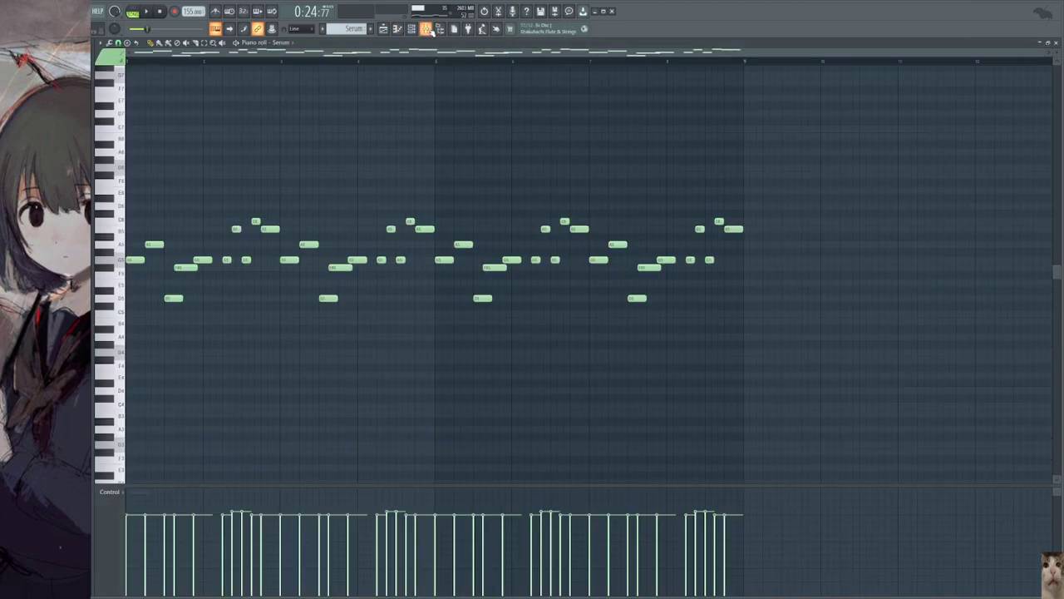
{"action": "left_click", "coordinate": [429, 30]}
{"action": "left_click_drag", "start_coordinate": [391, 439], "coordinate": [412, 247]}
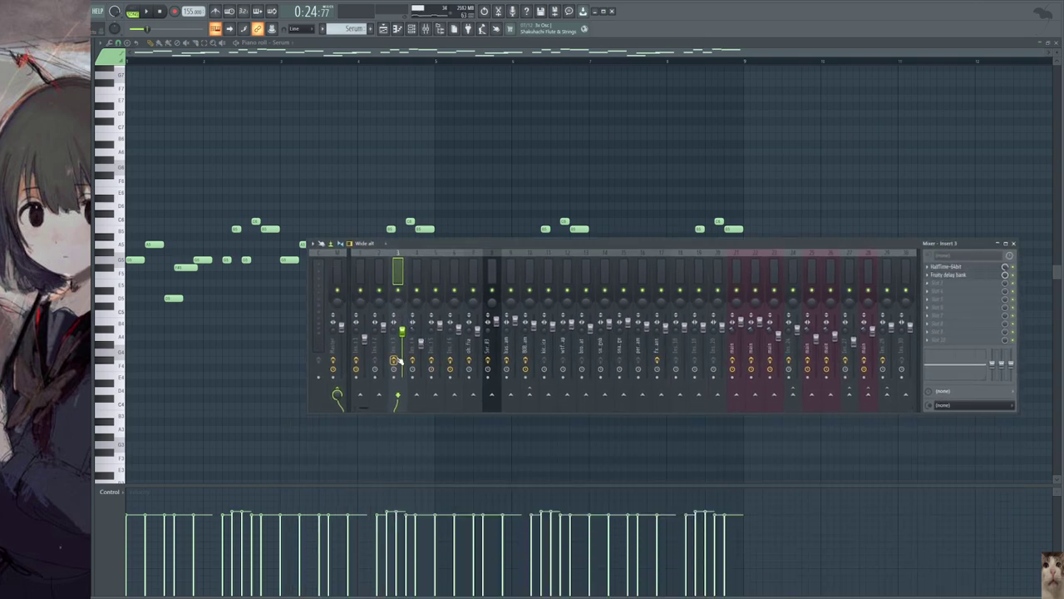
- Move the mixer below the Serum notes in the piano roll and play the soloed part
{"action": "left_click_drag", "start_coordinate": [464, 249], "coordinate": [411, 386]}
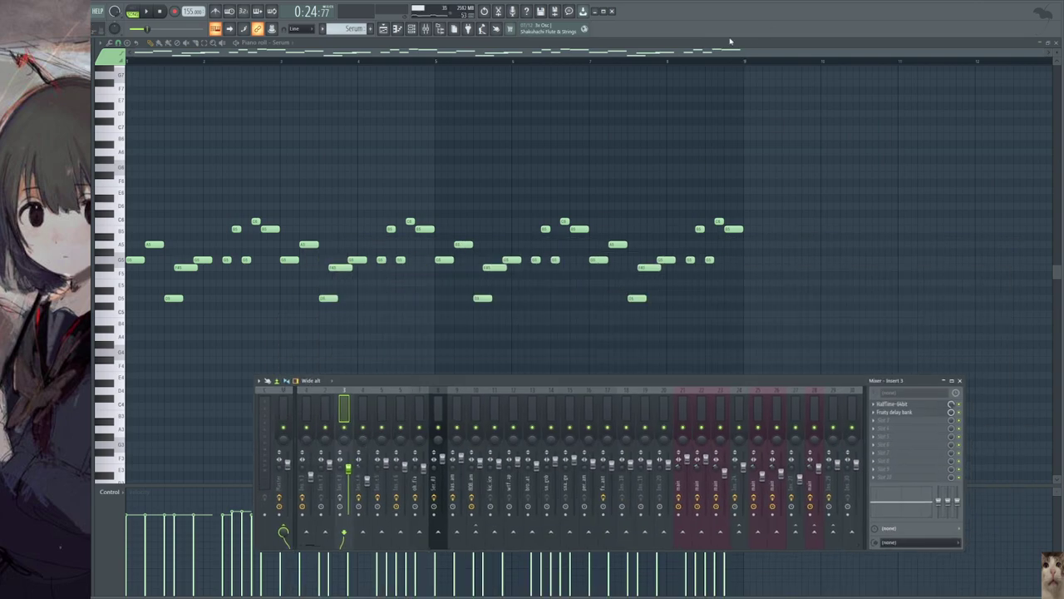
{"action": "key", "text": "space"}
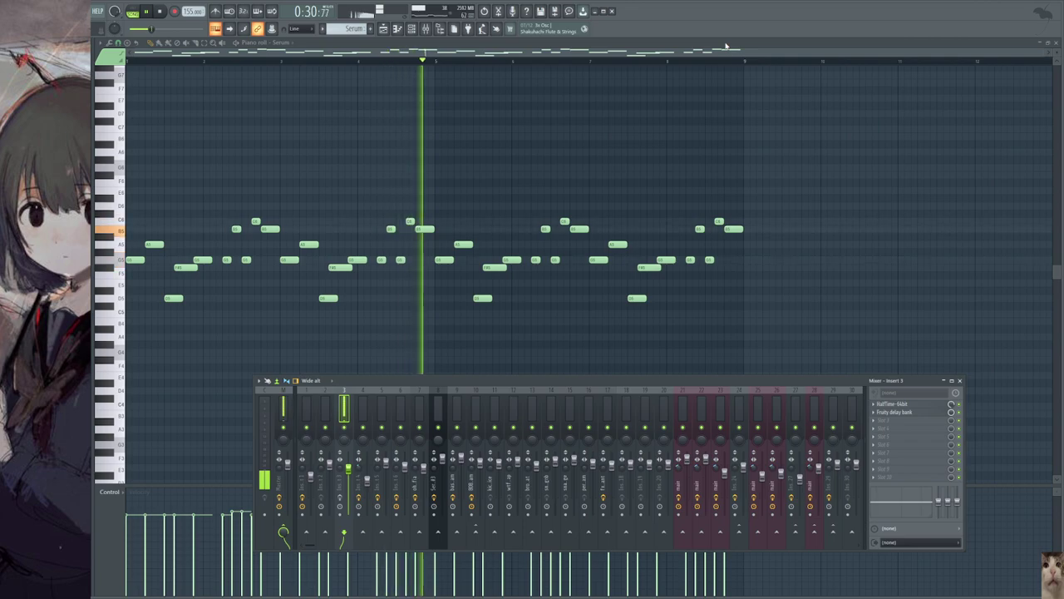
{"action": "key", "text": "space"}
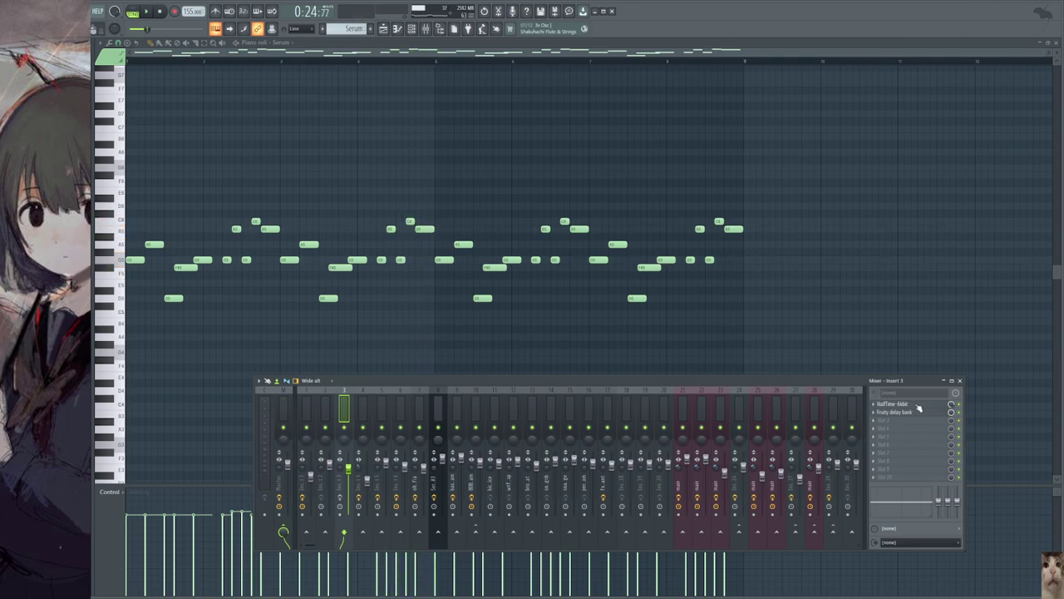
- Look at the HalfTime and Fruity delay bank effects on Insert 3, and reposition the mixer, keeping HalfTime open
{"action": "left_click", "coordinate": [918, 405]}
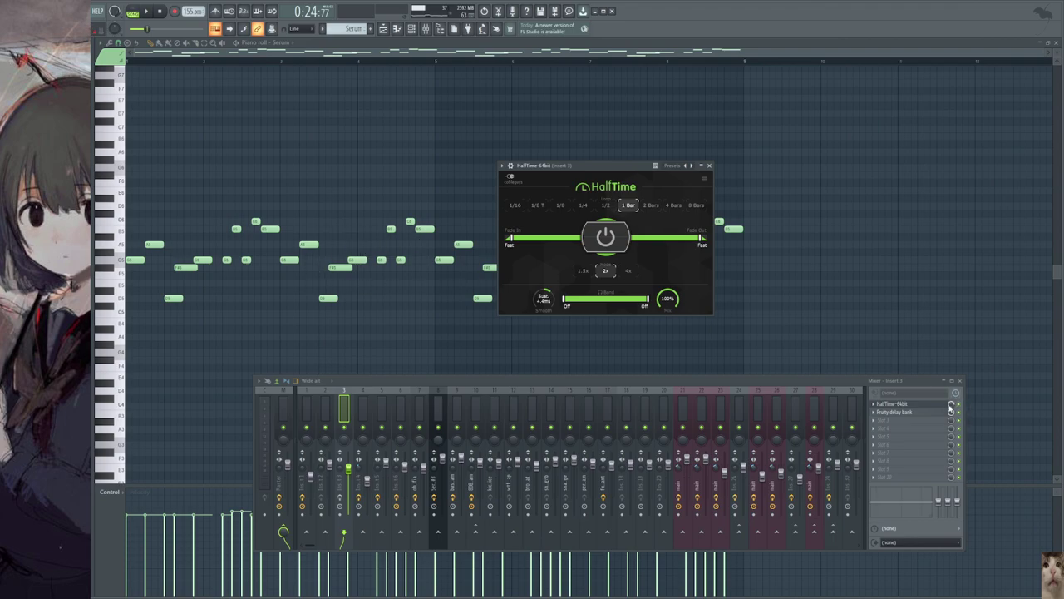
{"action": "left_click", "coordinate": [905, 412]}
{"action": "left_click", "coordinate": [371, 116]}
{"action": "left_click_drag", "start_coordinate": [406, 381], "coordinate": [377, 376]}
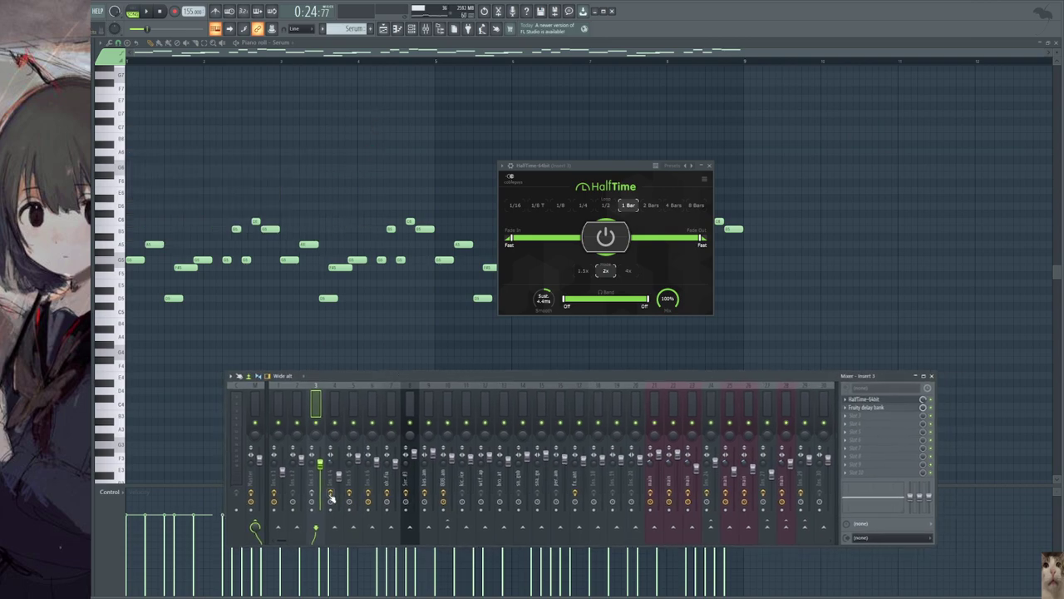
- Play the Serum part with the HalfTime settings in view, and close the piano roll, mixer, effect and channel rack windows
{"action": "key", "text": "space"}
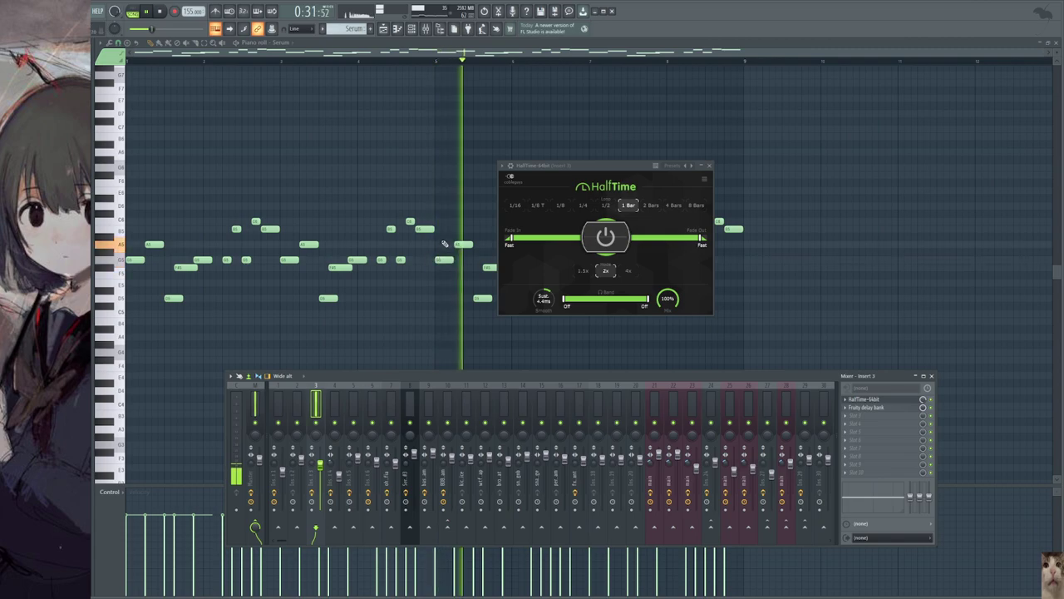
{"action": "left_click", "coordinate": [420, 221]}
{"action": "right_click", "coordinate": [432, 221]}
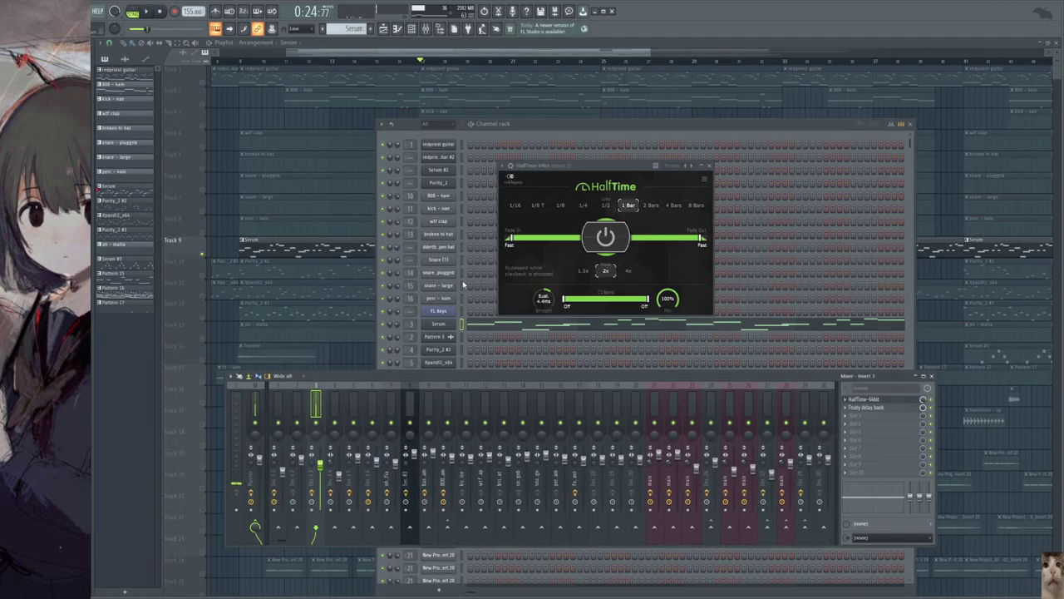
{"action": "key", "text": "Escape"}
{"action": "key", "text": "Escape"}
{"action": "key", "text": "Escape"}
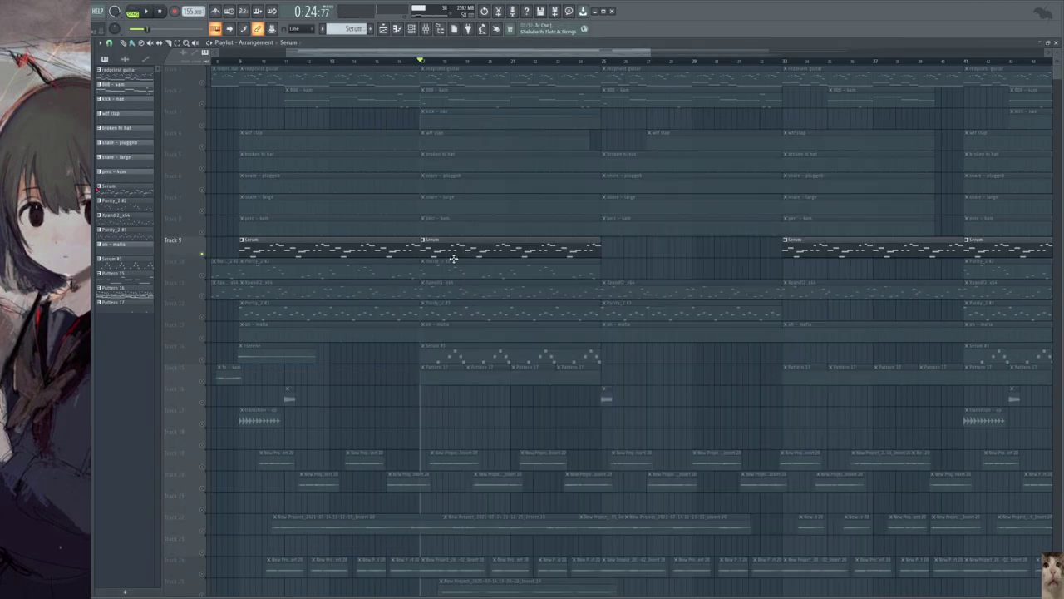
- Solo Track 10 with the Purity_2 #2 pattern and bring up that pattern in the channel rack
{"action": "right_click", "coordinate": [204, 275]}
{"action": "scroll", "coordinate": [444, 295], "scroll_direction": "up", "scroll_amount": 3}
{"action": "scroll", "coordinate": [457, 301], "scroll_direction": "down", "scroll_amount": 2}
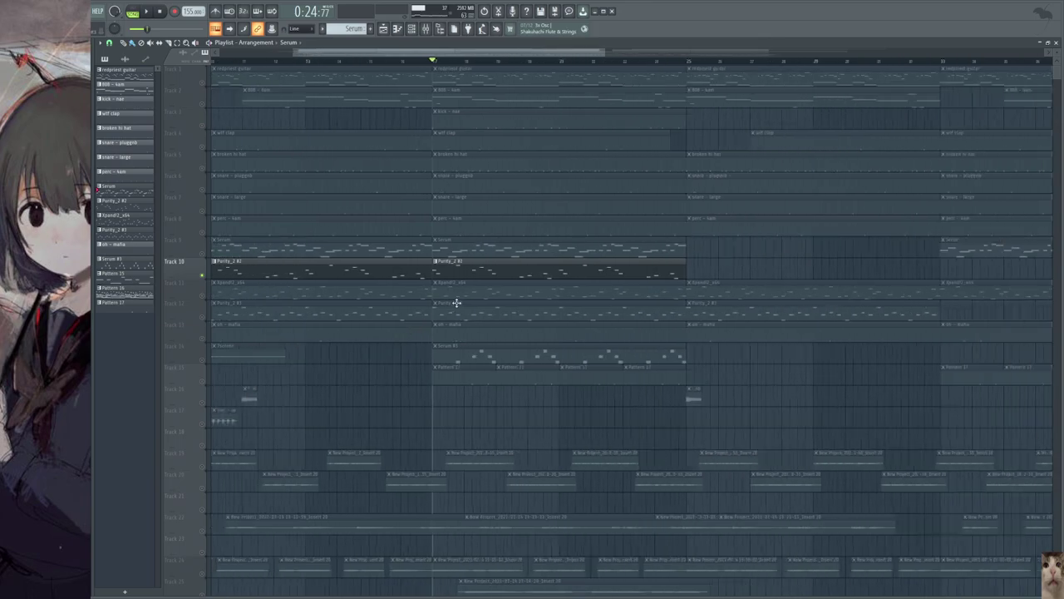
{"action": "double_click", "coordinate": [465, 269]}
{"action": "key", "text": "Escape"}
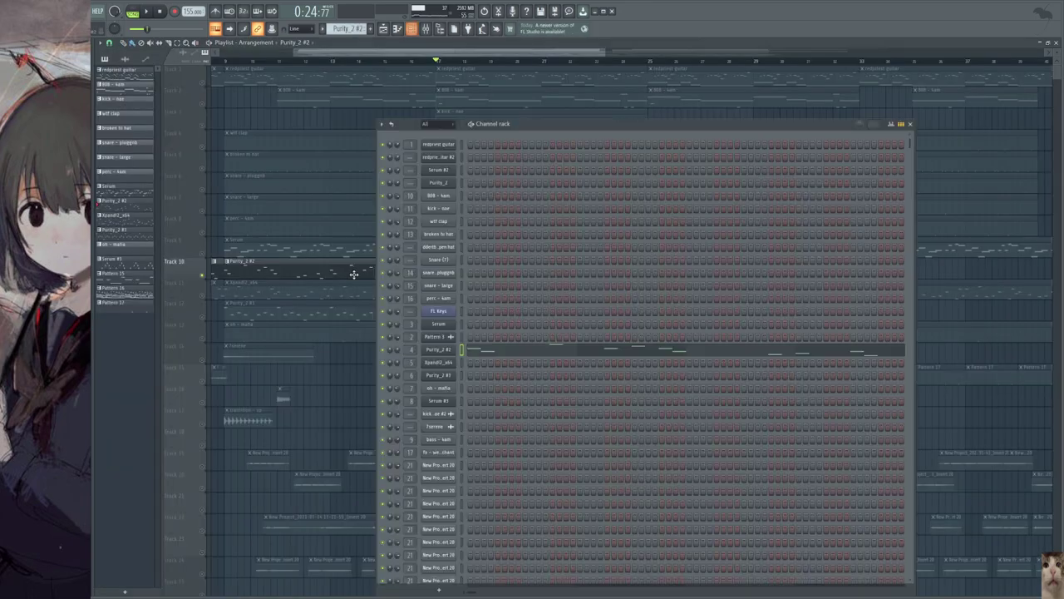
- Look at the Purity synth's sound settings and preset list for the Purity_2 #2 channel, and close the synth
{"action": "left_click", "coordinate": [449, 349]}
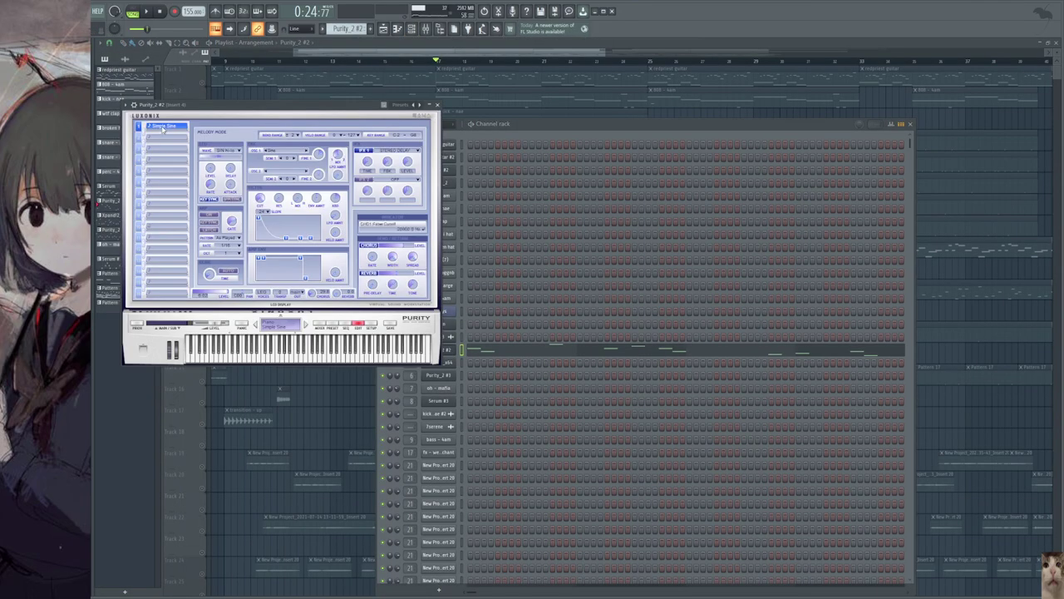
{"action": "left_click", "coordinate": [332, 324]}
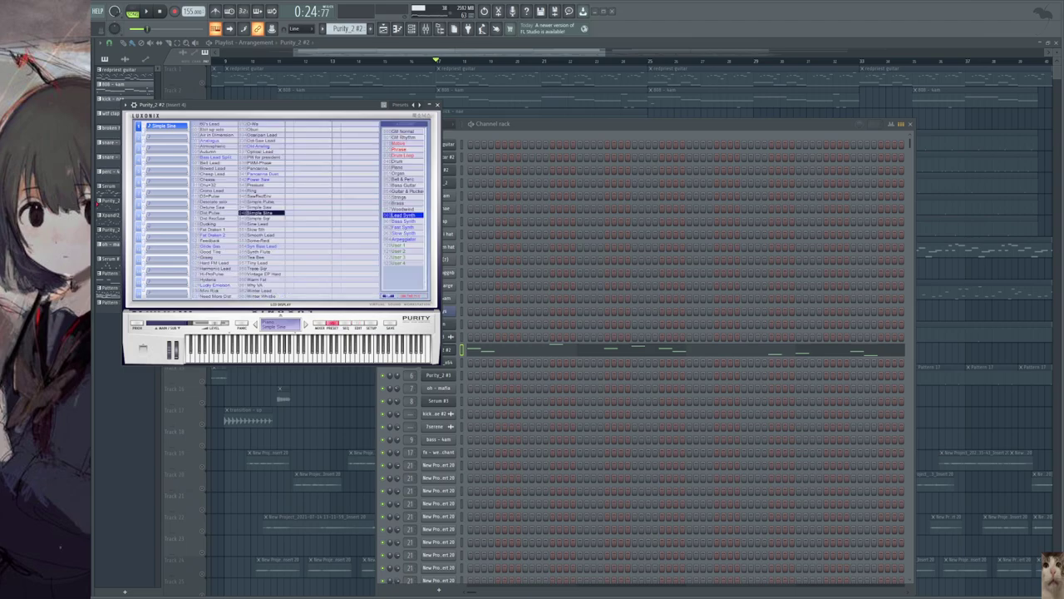
{"action": "left_click", "coordinate": [436, 104]}
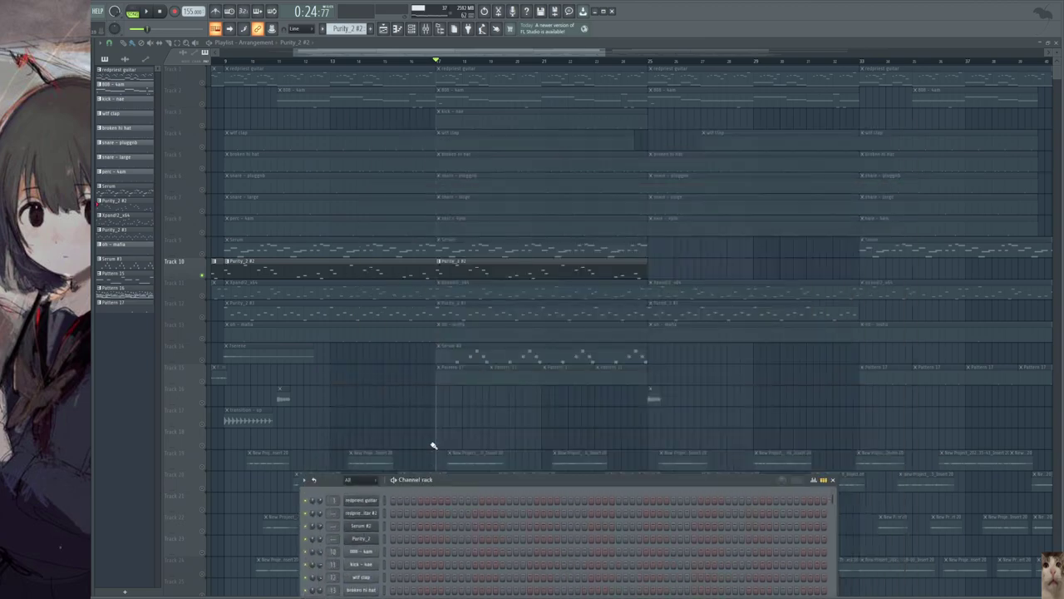
- Find Insert 4 in the mixer, check its list of effects, and close the mixer
{"action": "key", "text": "F6"}
{"action": "key", "text": "F9"}
{"action": "left_click", "coordinate": [409, 394]}
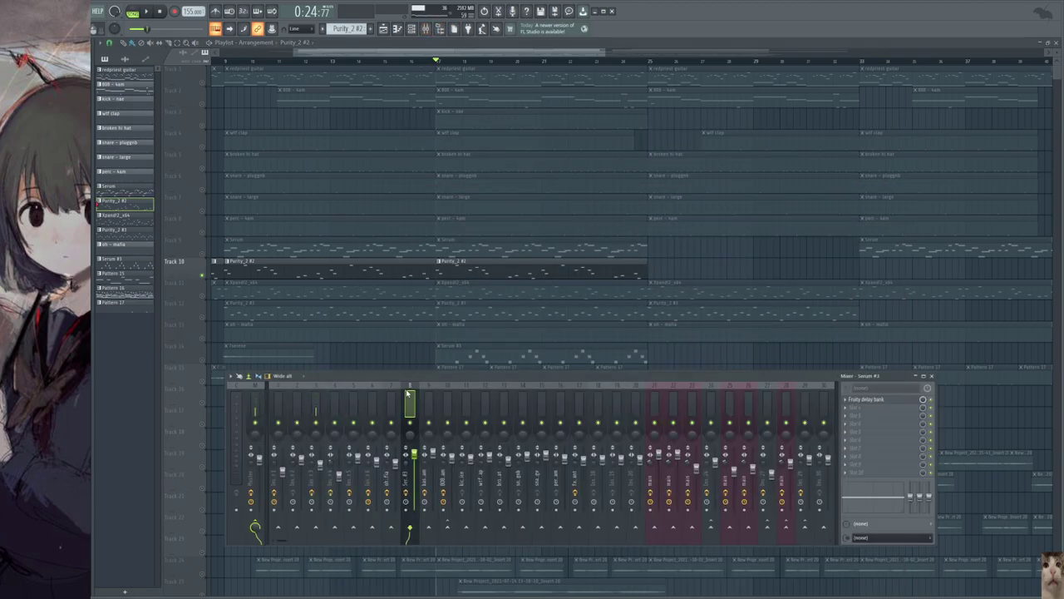
{"action": "left_click", "coordinate": [360, 405]}
{"action": "left_click", "coordinate": [334, 406]}
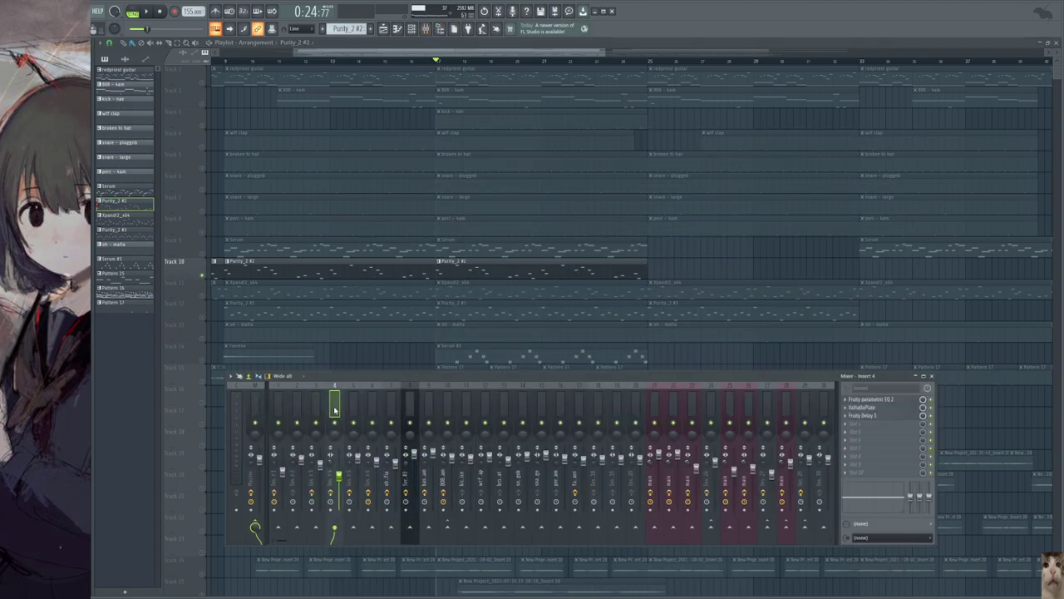
{"action": "key", "text": "F9"}
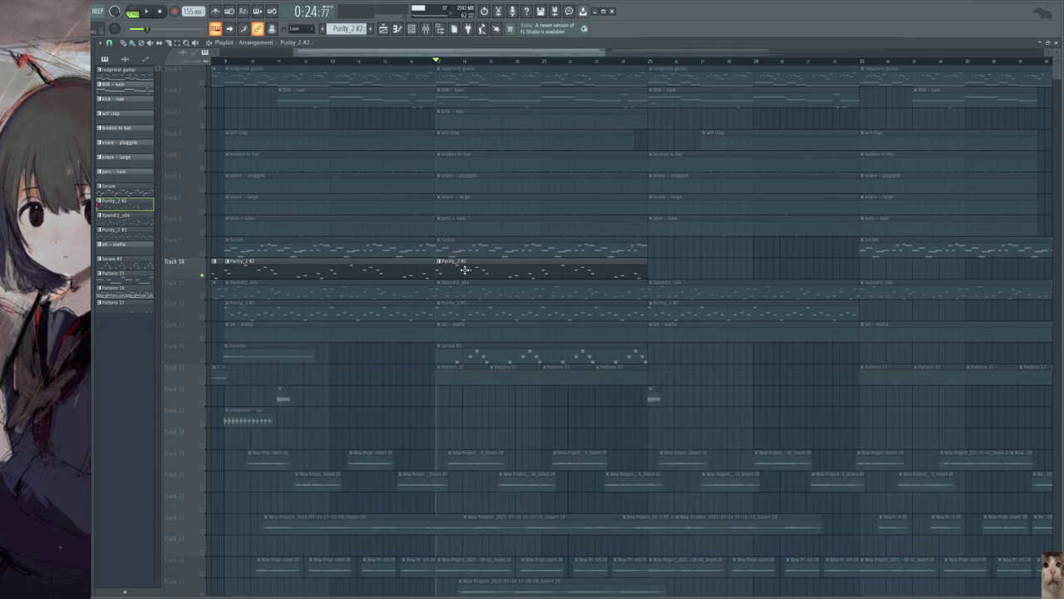
- Open the Purity_2 #2 pattern's notes in the piano roll, play them through, and return to the playlist
{"action": "double_click", "coordinate": [463, 267]}
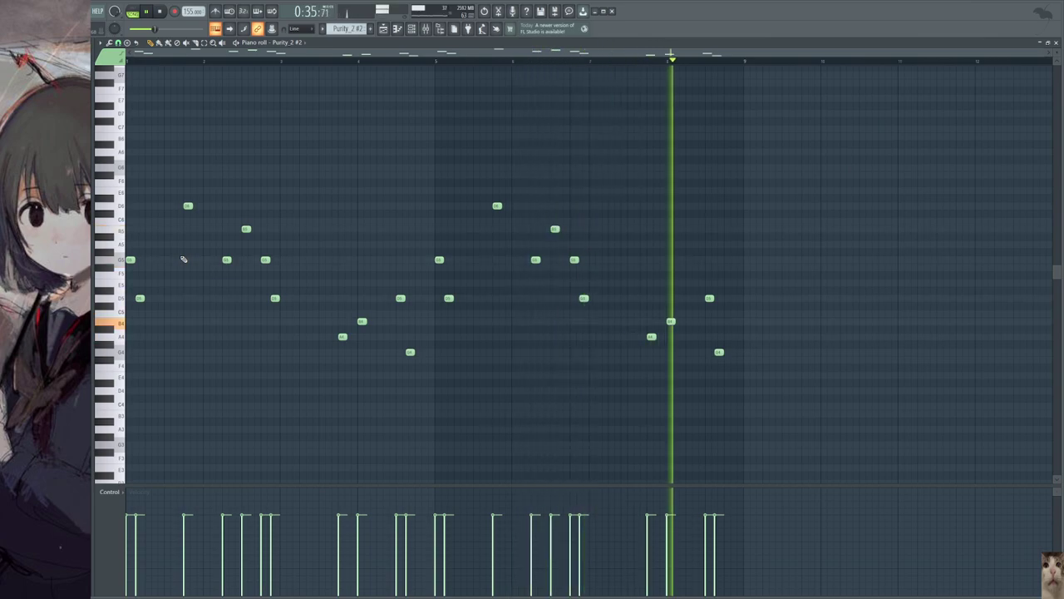
{"action": "key", "text": "space"}
{"action": "key", "text": "Escape"}
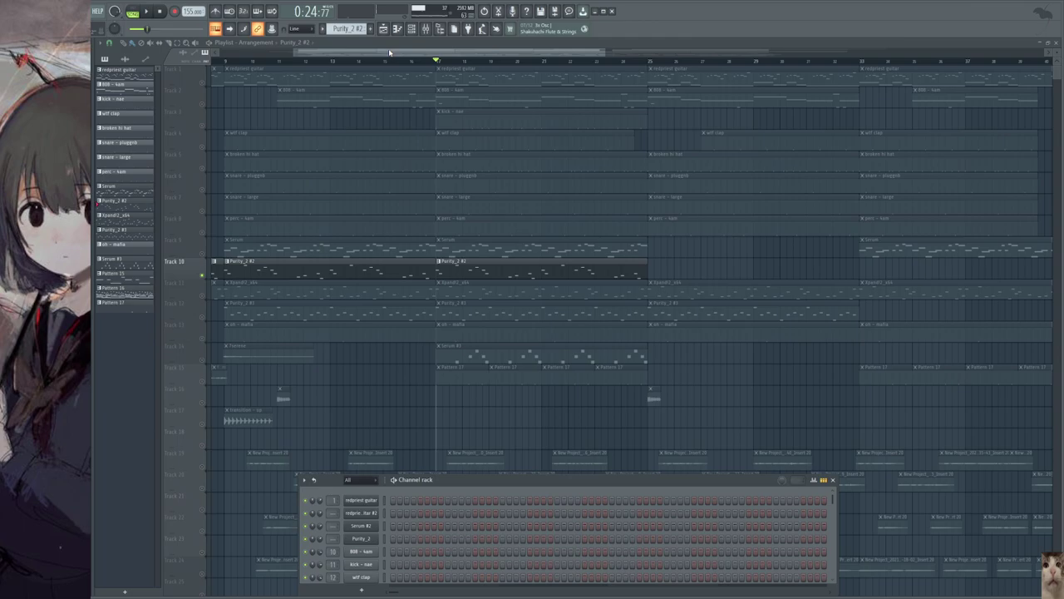
- Inspect Fruity parametric EQ 2 and ValhallaPlate on mixer Insert 4, and move the ValhallaPlate window clear of the EQ
{"action": "left_click", "coordinate": [430, 30]}
{"action": "left_click", "coordinate": [869, 400]}
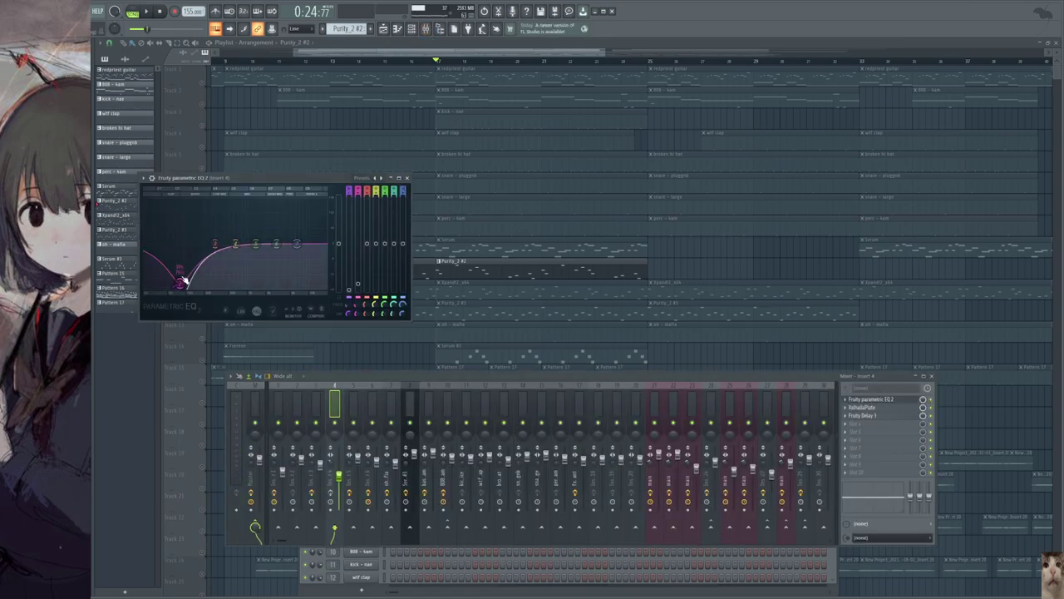
{"action": "left_click", "coordinate": [863, 407]}
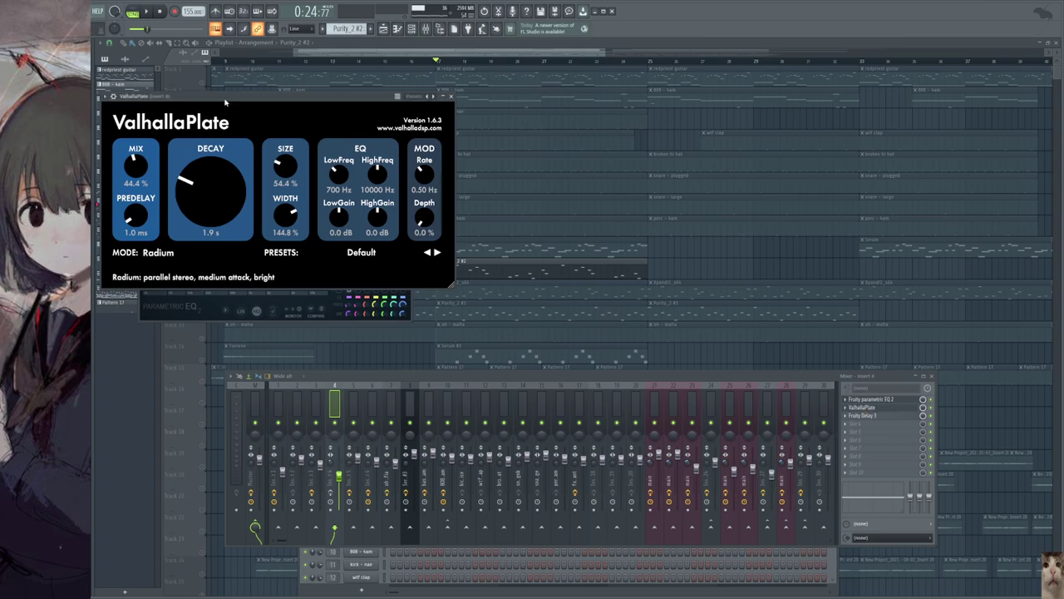
{"action": "left_click_drag", "start_coordinate": [189, 100], "coordinate": [281, 230]}
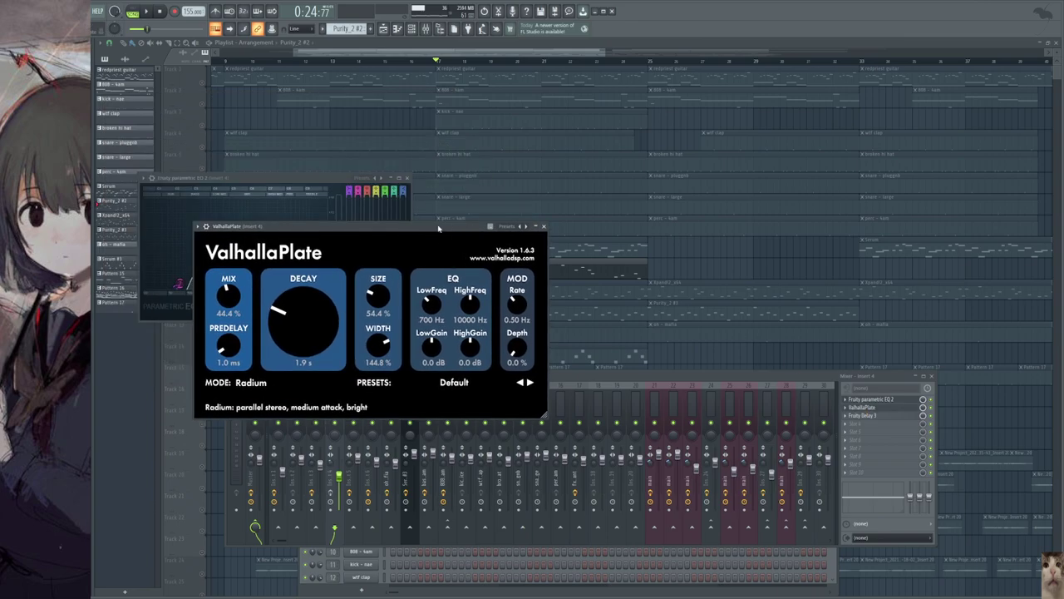
{"action": "left_click_drag", "start_coordinate": [438, 229], "coordinate": [536, 263]}
{"action": "left_click_drag", "start_coordinate": [431, 264], "coordinate": [483, 280]}
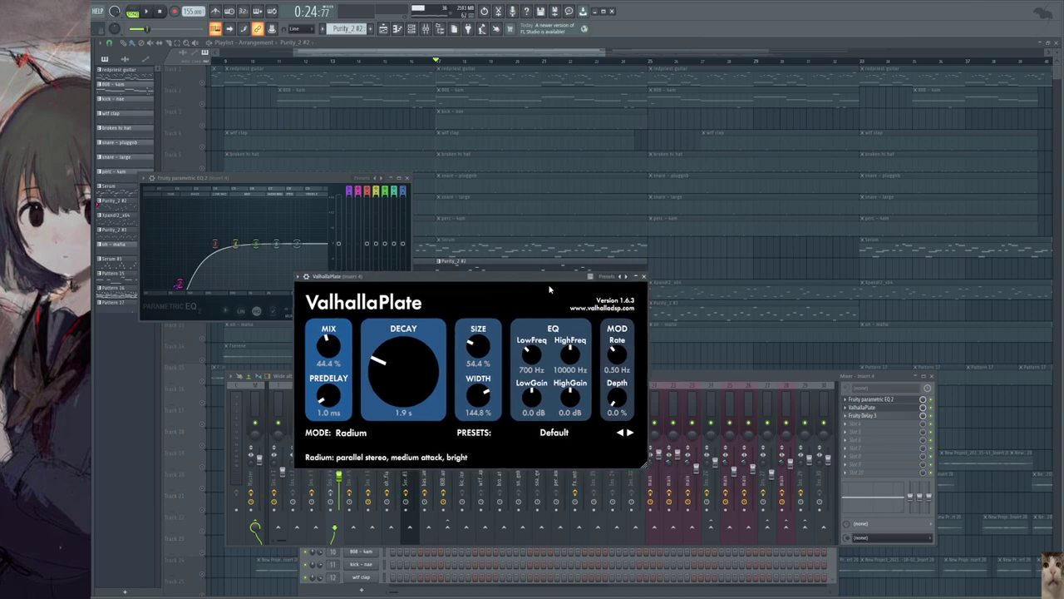
- Inspect Fruity Delay 3 on Insert 4, move its window into view, and close it
{"action": "left_click", "coordinate": [900, 414]}
{"action": "left_click_drag", "start_coordinate": [301, 119], "coordinate": [397, 194]}
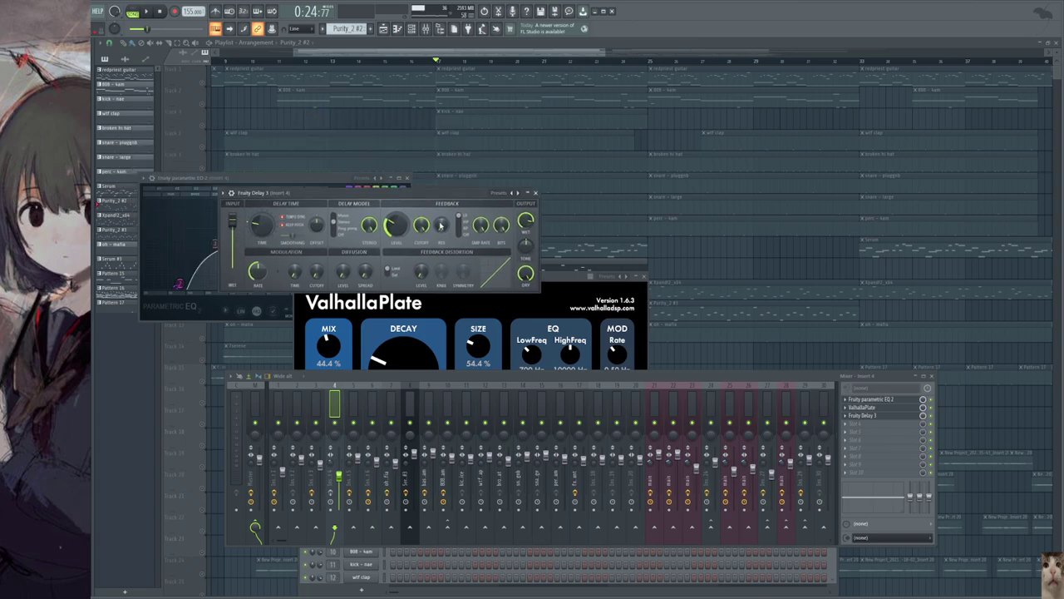
{"action": "left_click", "coordinate": [862, 413]}
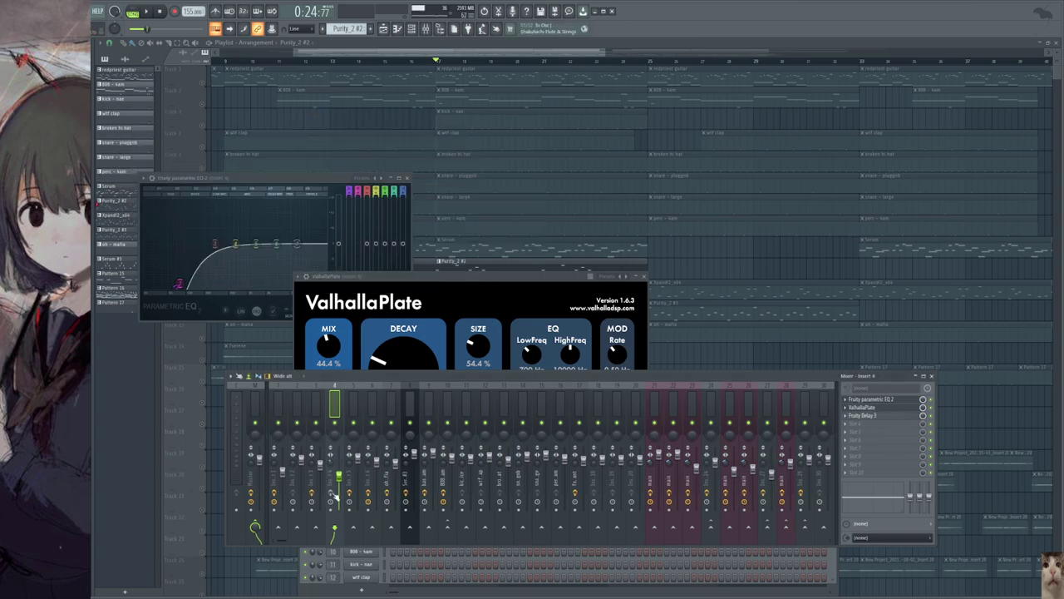
- Play the soloed Purity_2 #2 part and follow its notes in the piano roll
{"action": "key", "text": "space"}
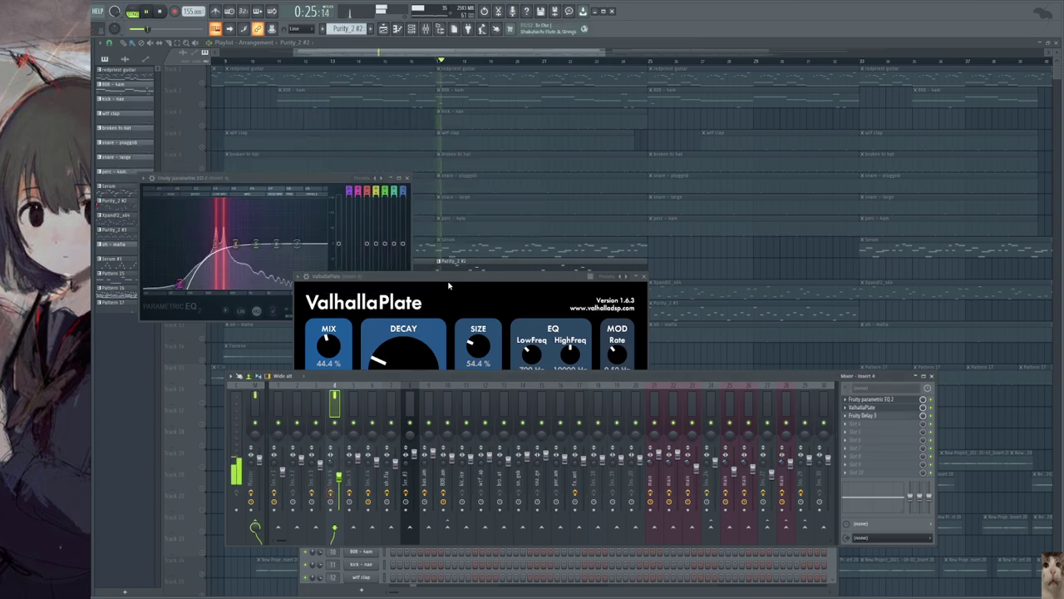
{"action": "double_click", "coordinate": [454, 260]}
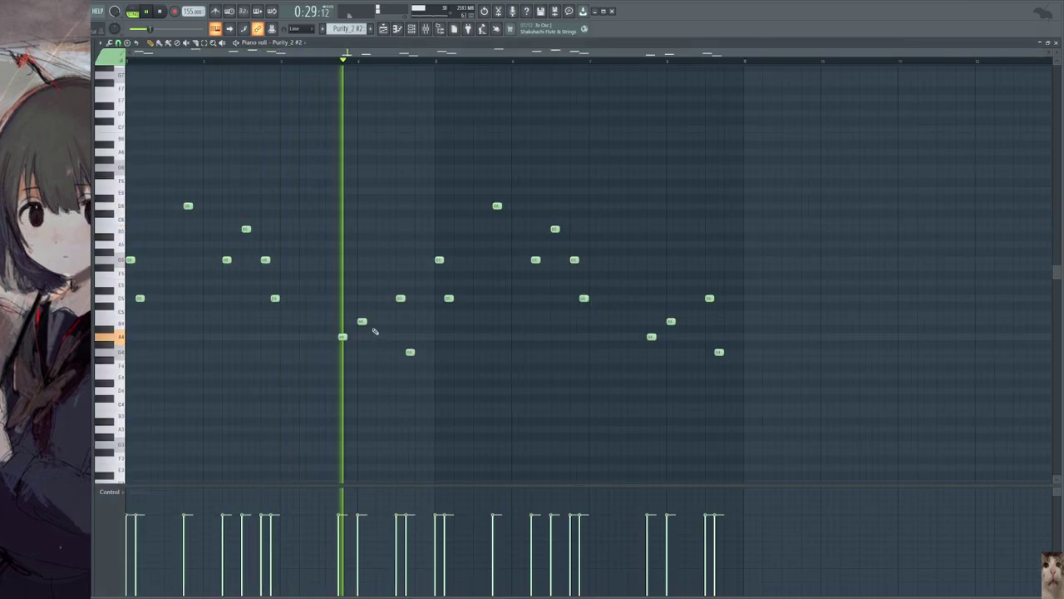
{"action": "key", "text": "space"}
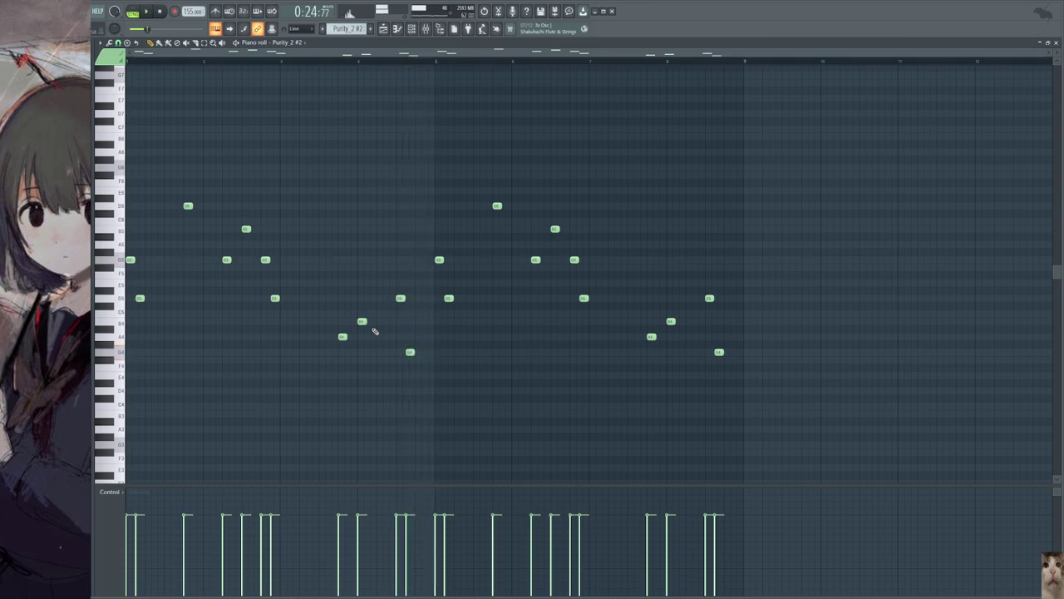
- Examine the opening notes of the Purity_2 #2 pattern up close and play them again
{"action": "scroll", "coordinate": [131, 268], "scroll_direction": "up", "scroll_amount": 4, "text": "ctrl"}
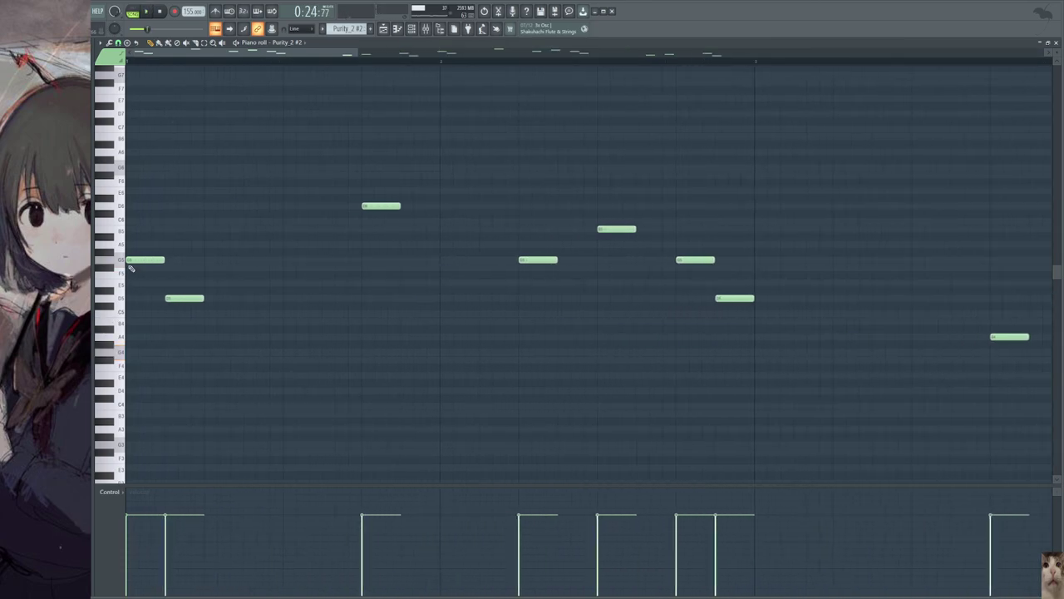
{"action": "scroll", "coordinate": [180, 243], "scroll_direction": "down", "scroll_amount": 4, "text": "ctrl"}
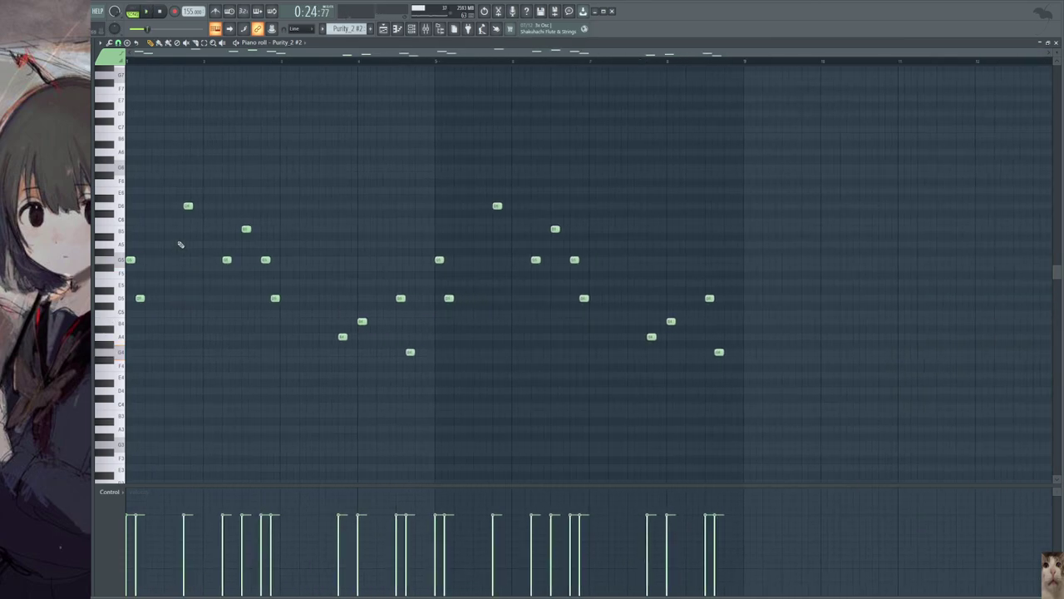
{"action": "scroll", "coordinate": [180, 243], "scroll_direction": "up", "scroll_amount": 4, "text": "ctrl"}
{"action": "scroll", "coordinate": [163, 275], "scroll_direction": "down", "scroll_amount": 3, "text": "ctrl"}
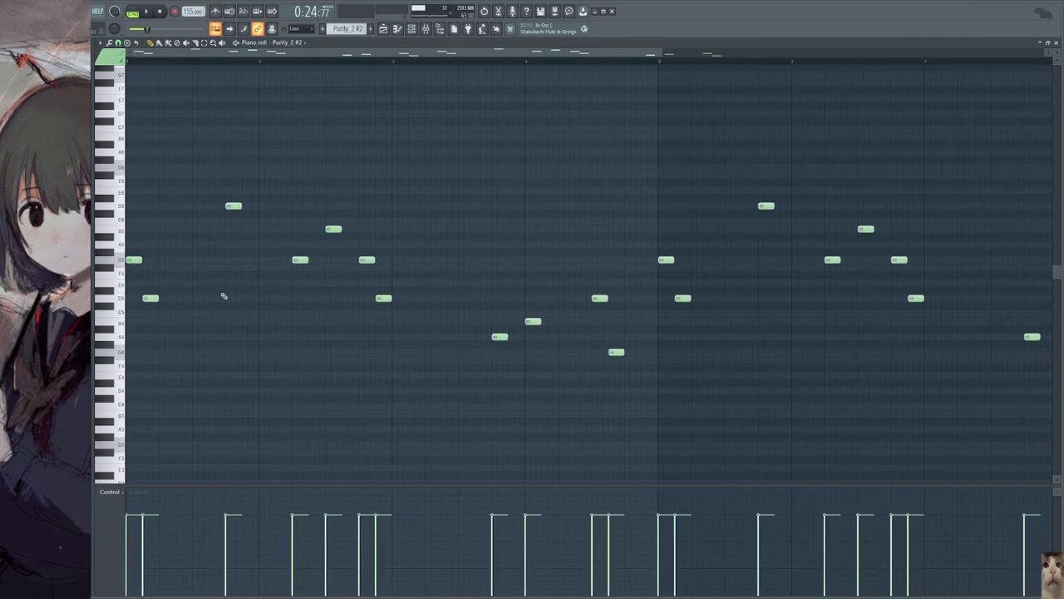
{"action": "key", "text": "space"}
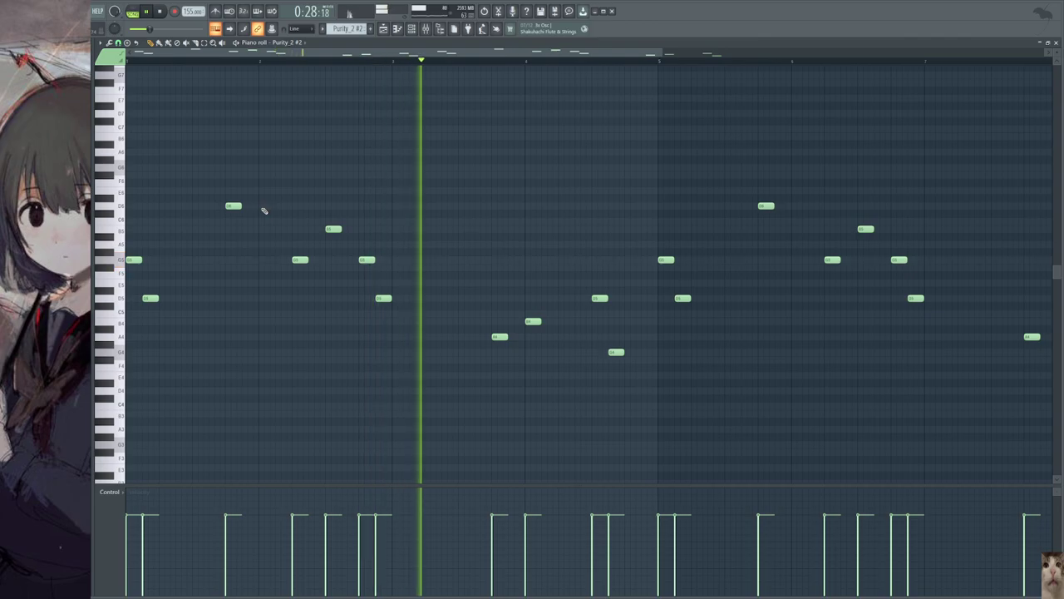
{"action": "key", "text": "space"}
- Check the whole Purity_2 #2 pattern with the mixer over it, and close both windows
{"action": "scroll", "coordinate": [334, 317], "scroll_direction": "down", "scroll_amount": 1, "text": "ctrl"}
{"action": "scroll", "coordinate": [335, 317], "scroll_direction": "down", "scroll_amount": 1, "text": "ctrl"}
{"action": "left_click", "coordinate": [425, 28]}
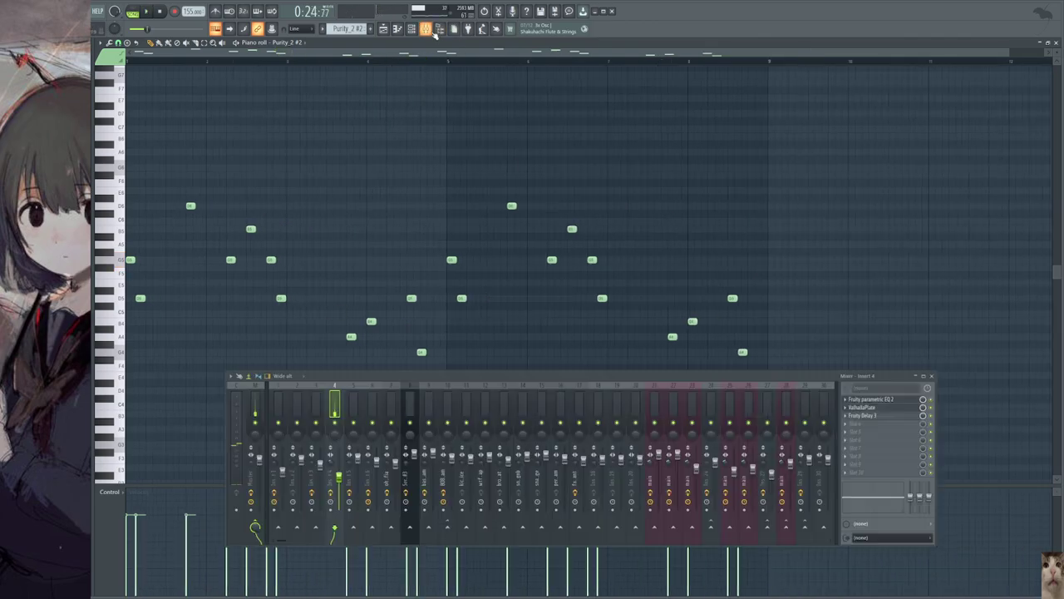
{"action": "key", "text": "Escape"}
{"action": "key", "text": "Escape"}
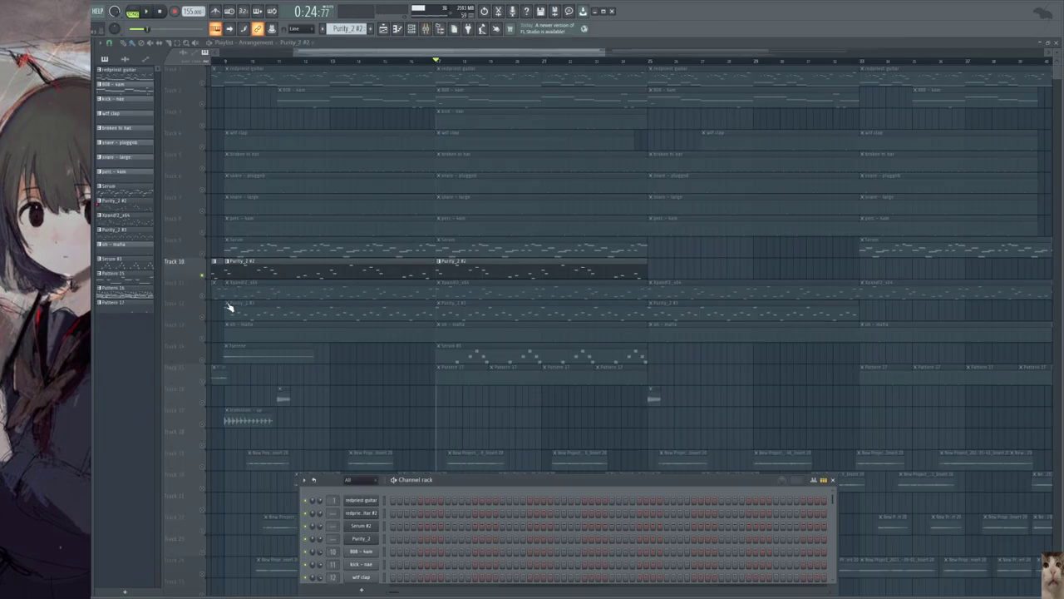
- Solo Track 11 and select its Xpand!2_x64 pattern, closing the pattern's piano roll
{"action": "right_click", "coordinate": [202, 295]}
{"action": "double_click", "coordinate": [463, 287]}
{"action": "key", "text": "Escape"}
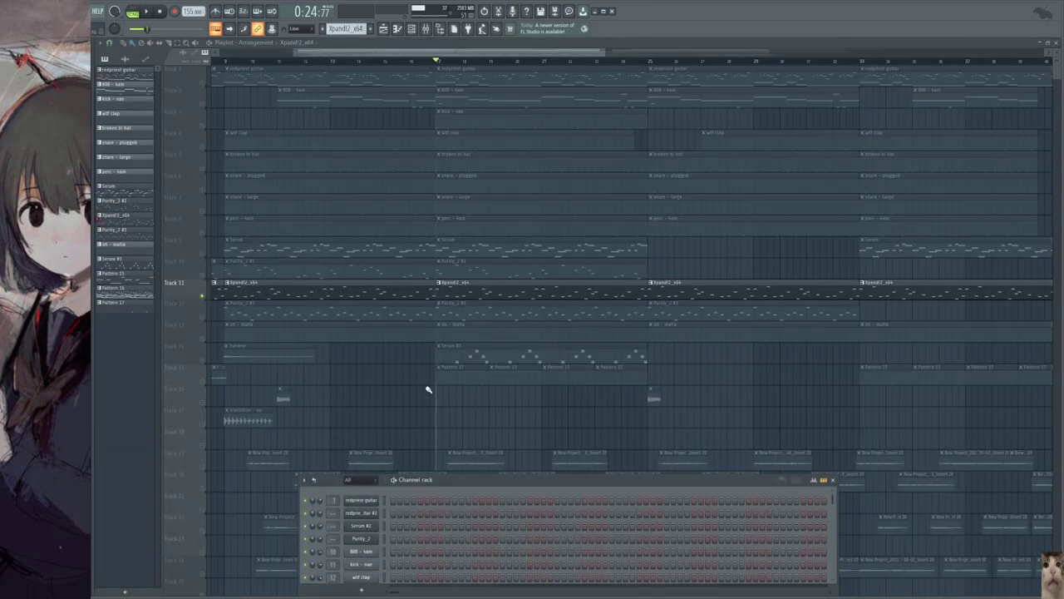
- Put the channel rack away and move the Pattern 17 clip at bar 17 from Track 15 to Track 18
{"action": "left_click_drag", "start_coordinate": [441, 480], "coordinate": [441, 250]}
{"action": "scroll", "coordinate": [444, 308], "scroll_direction": "down", "scroll_amount": 2}
{"action": "mouse_move", "coordinate": [446, 367]}
{"action": "left_mouse_down"}
{"action": "mouse_move", "coordinate": [449, 442]}
{"action": "mouse_move", "coordinate": [442, 414]}
{"action": "mouse_move", "coordinate": [458, 411]}
{"action": "left_mouse_up"}
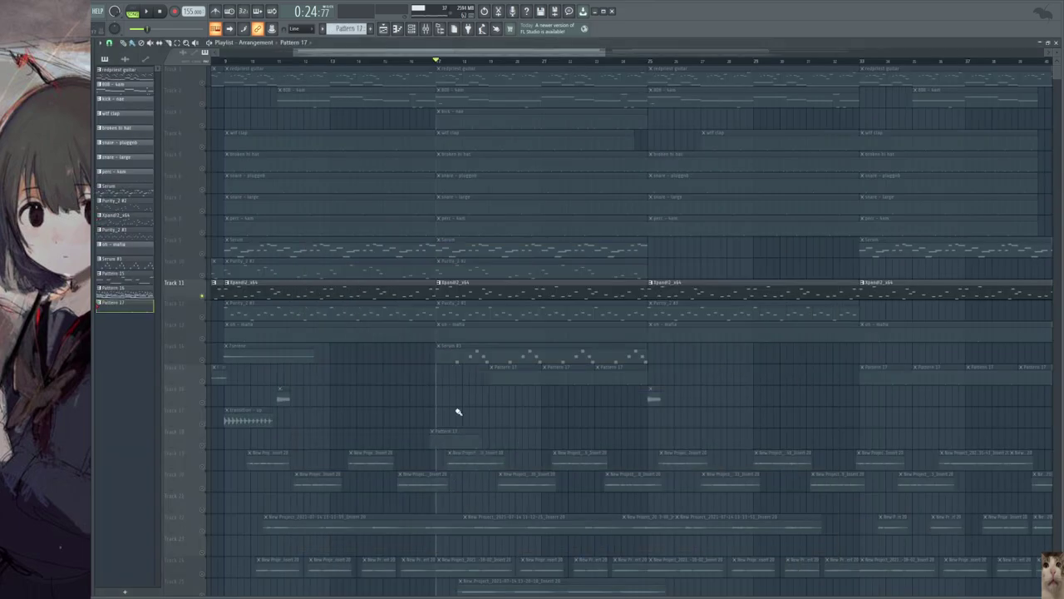
- Select the Purity_2 #3 pattern, and open the Xpand!2_x64 channel's instrument to review its patch before closing it
{"action": "left_click", "coordinate": [464, 303]}
{"action": "key", "text": "F6"}
{"action": "left_click", "coordinate": [374, 372]}
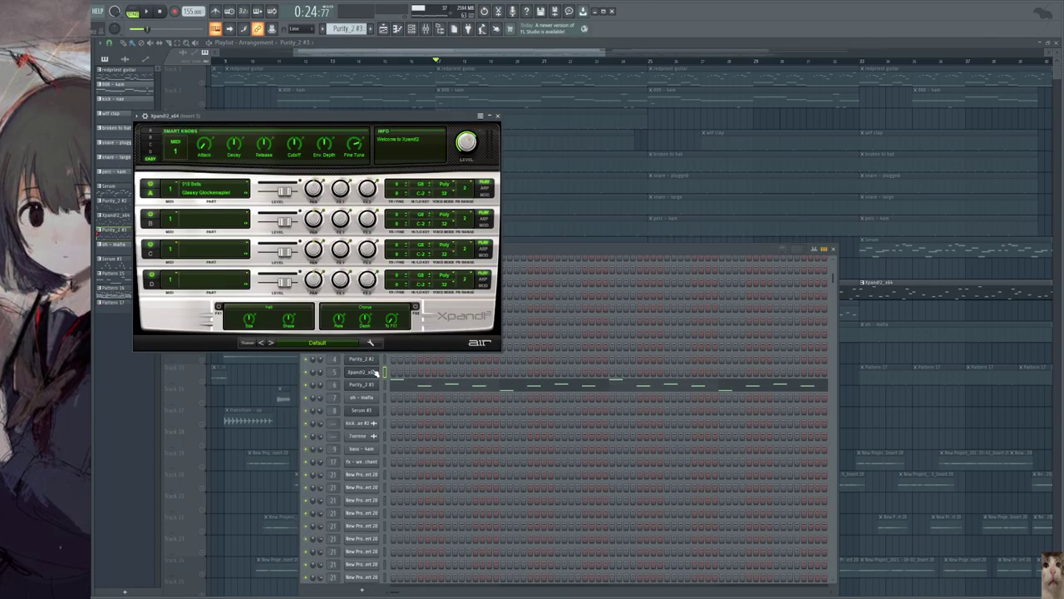
{"action": "key", "text": "Escape"}
{"action": "key", "text": "Escape"}
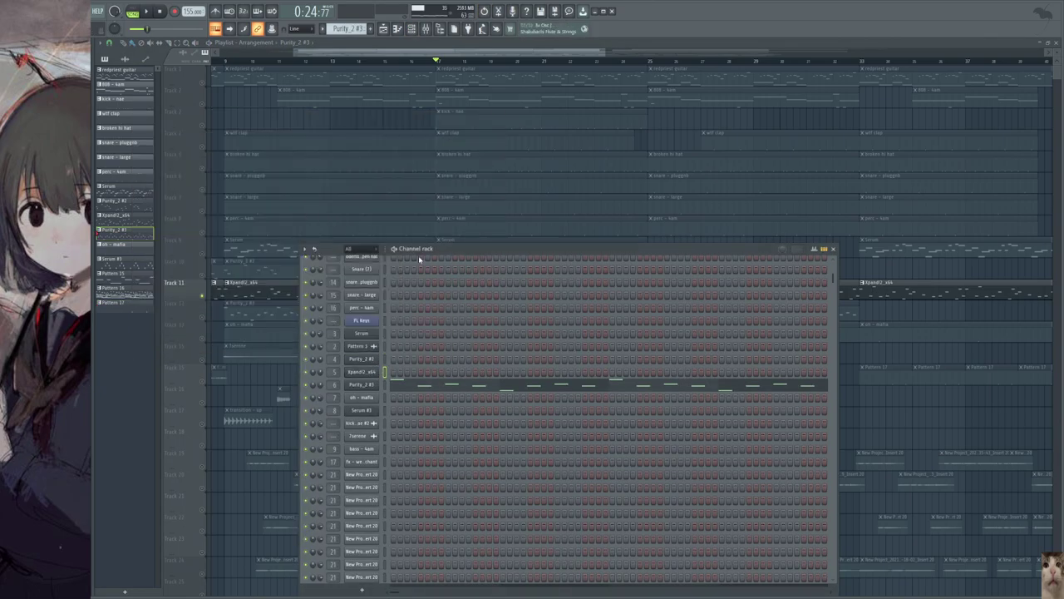
- Open the Xpand!2_x64 pattern's notes from Track 11 and show the mixer with insert 5 selected
{"action": "double_click", "coordinate": [459, 281]}
{"action": "left_click", "coordinate": [426, 29]}
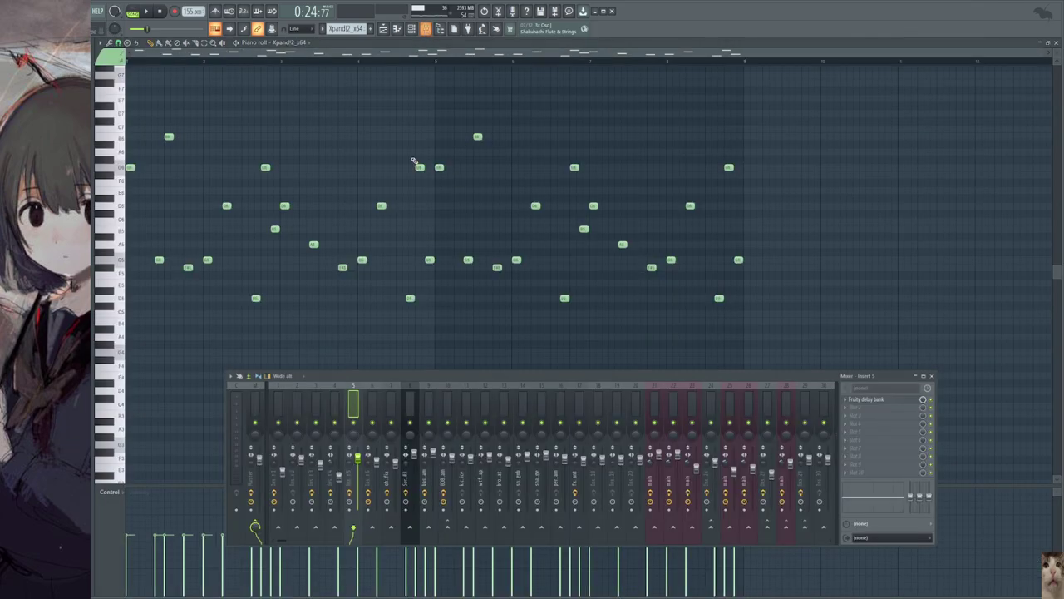
{"action": "left_click", "coordinate": [371, 403]}
{"action": "left_click", "coordinate": [355, 403]}
- Play the soloed Xpand!2_x64 notes with the mixer in view, stop playback and return to the playlist
{"action": "key", "text": "space"}
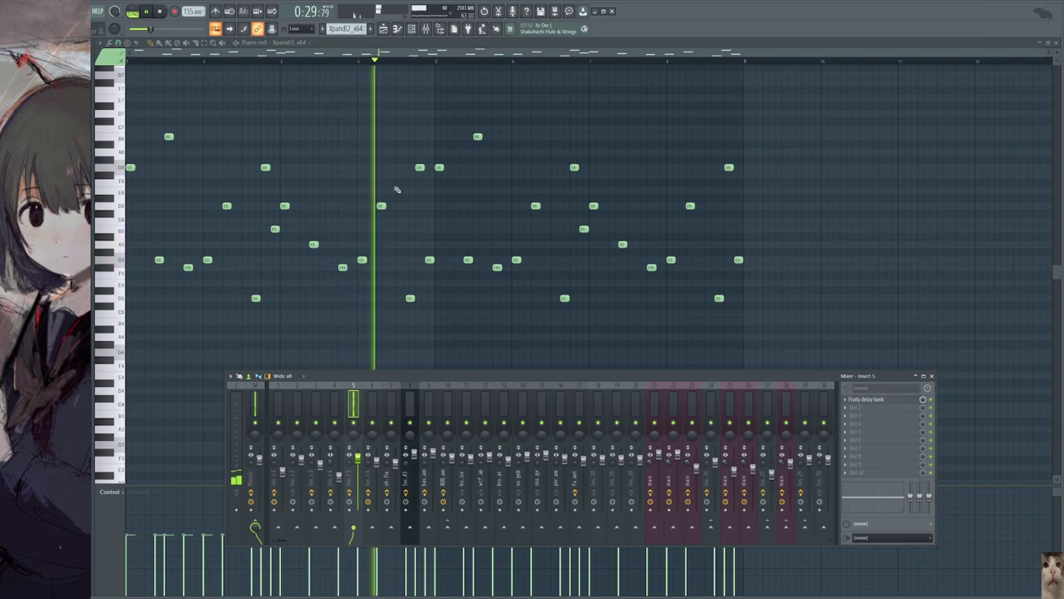
{"action": "scroll", "coordinate": [422, 199], "scroll_direction": "up", "scroll_amount": 2}
{"action": "key", "text": "space"}
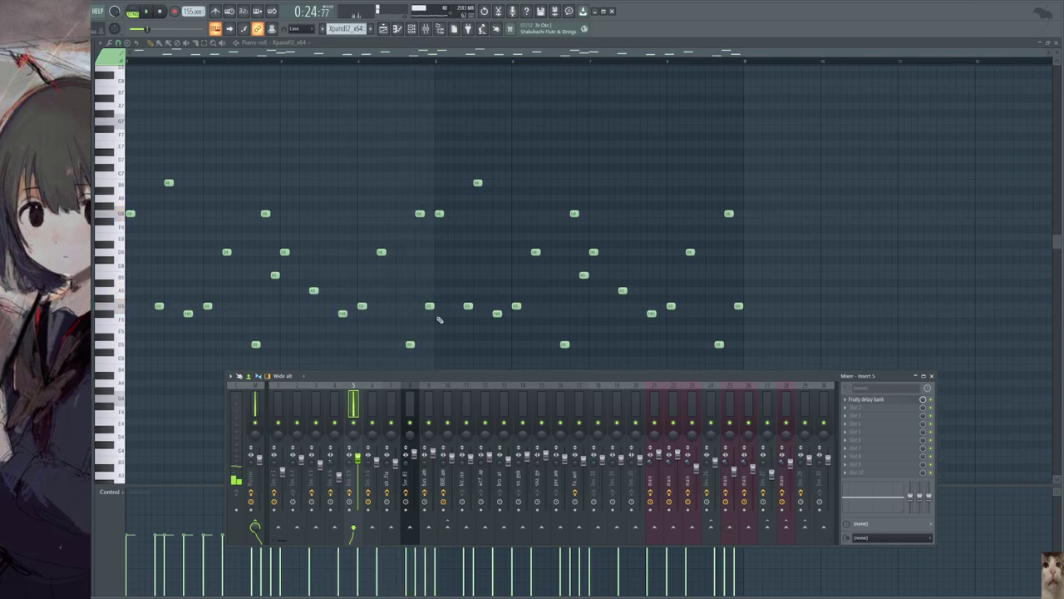
{"action": "key", "text": "F5"}
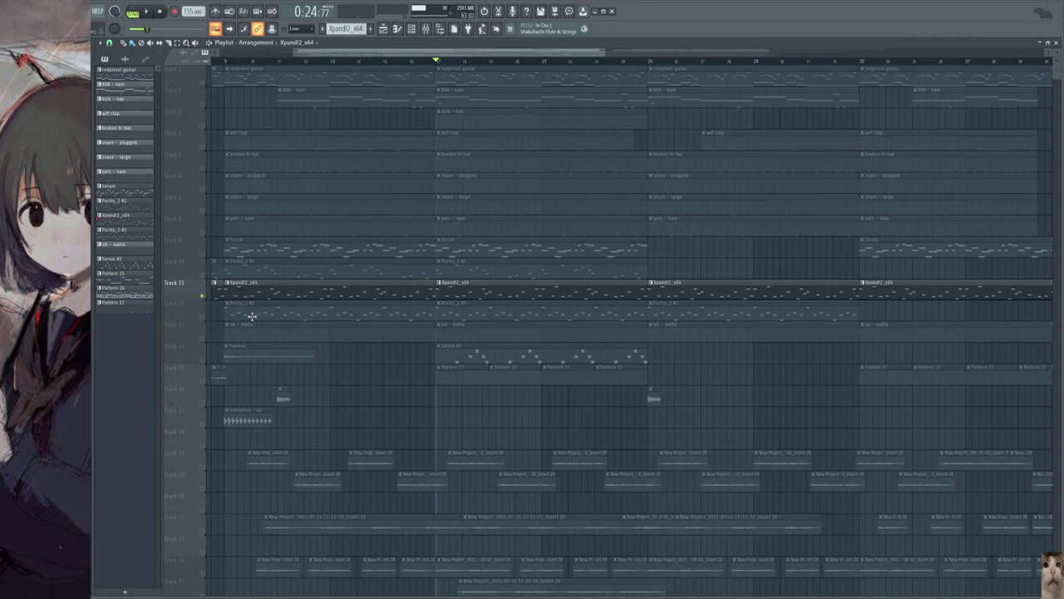
- Solo Track 12, select its Purity_2 #3 pattern and open that channel's instrument
{"action": "left_click", "coordinate": [425, 28]}
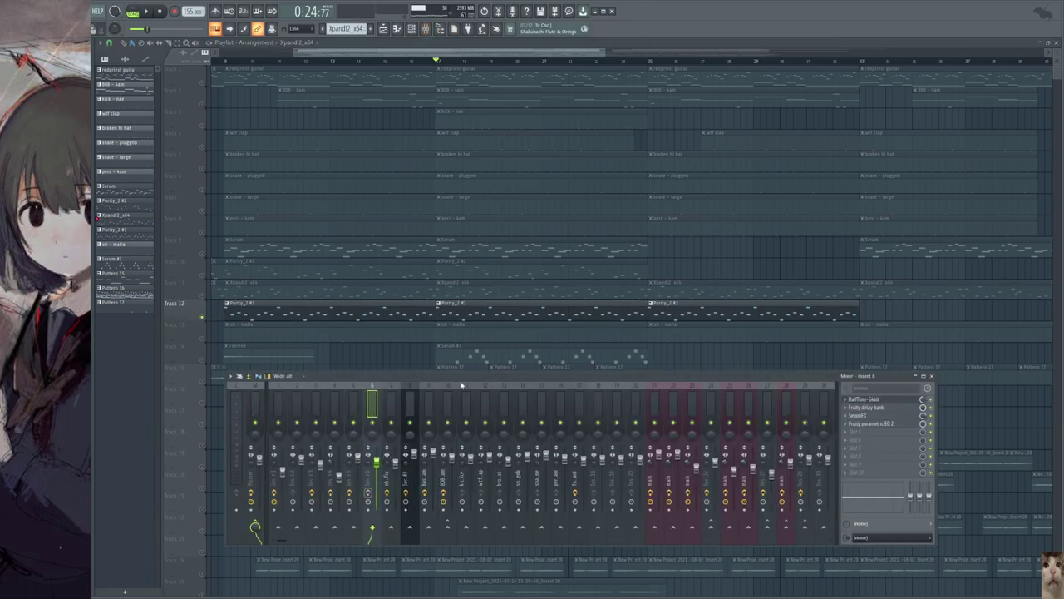
{"action": "double_click", "coordinate": [499, 309]}
{"action": "key", "text": "F7"}
{"action": "key", "text": "F6"}
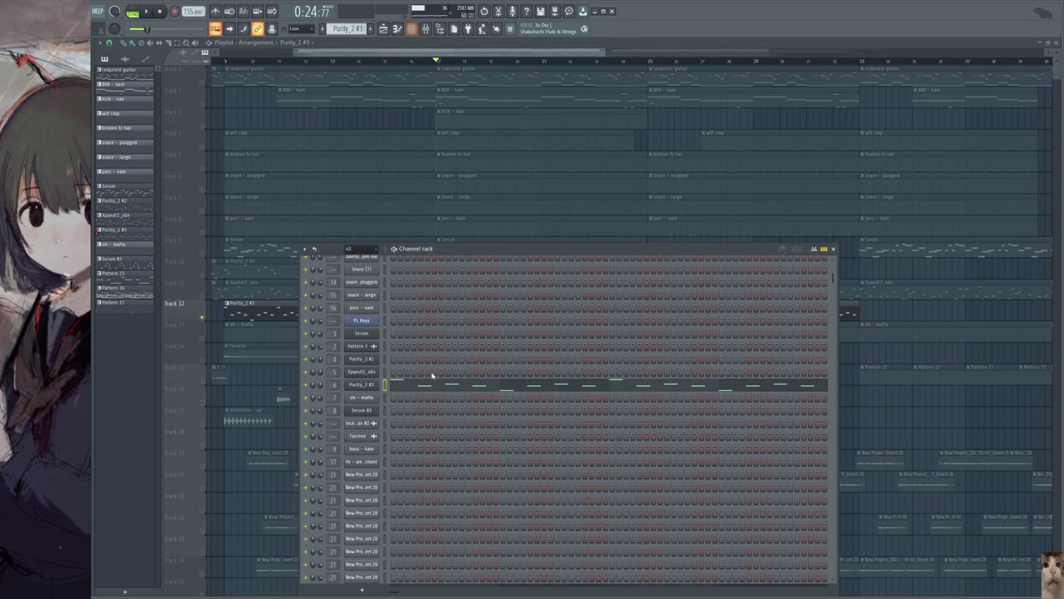
{"action": "left_click", "coordinate": [363, 384]}
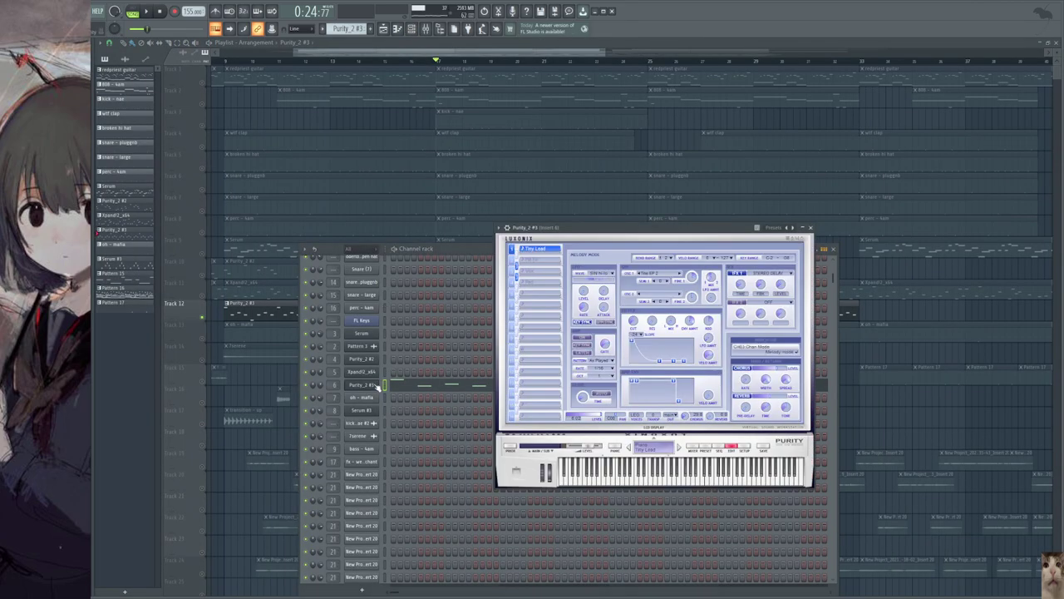
{"action": "left_click", "coordinate": [376, 386]}
- Look over the Purity_2 #3 notes in the piano roll, checking the first note, and close the piano roll
{"action": "key", "text": "F7"}
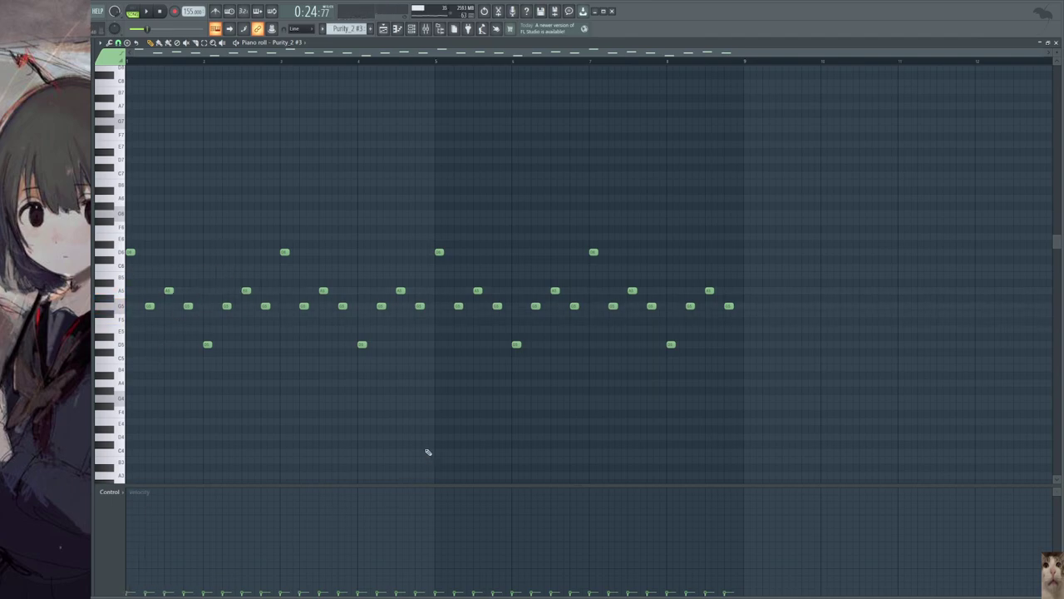
{"action": "left_click", "coordinate": [130, 250]}
{"action": "left_click", "coordinate": [130, 250]}
{"action": "left_click", "coordinate": [131, 251]}
{"action": "key", "text": "F7"}
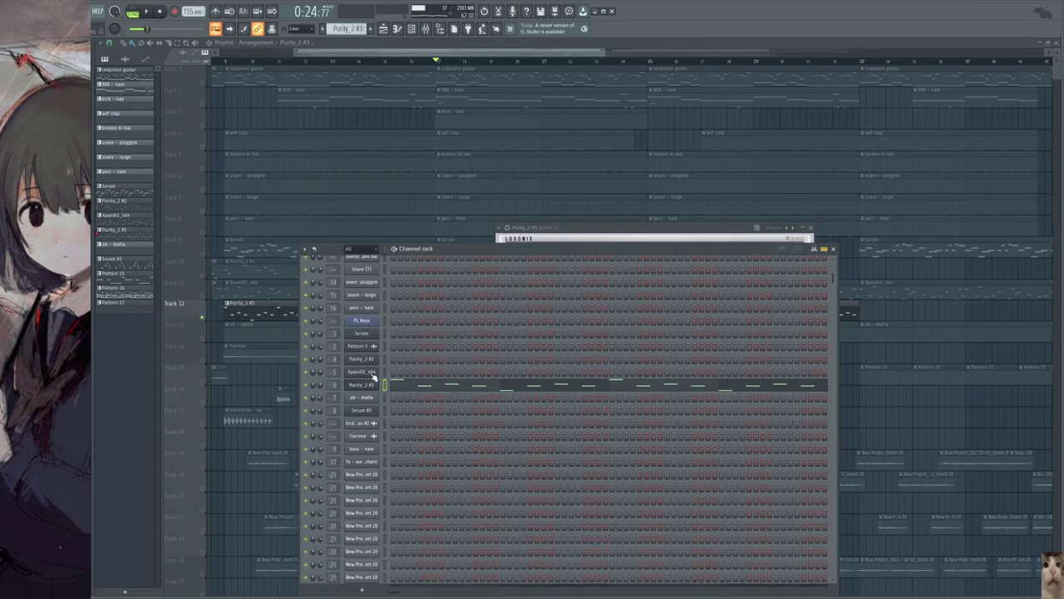
- Reopen the Purity_2 #3 notes with the mixer over them and play the soloed part
{"action": "left_click", "coordinate": [423, 386]}
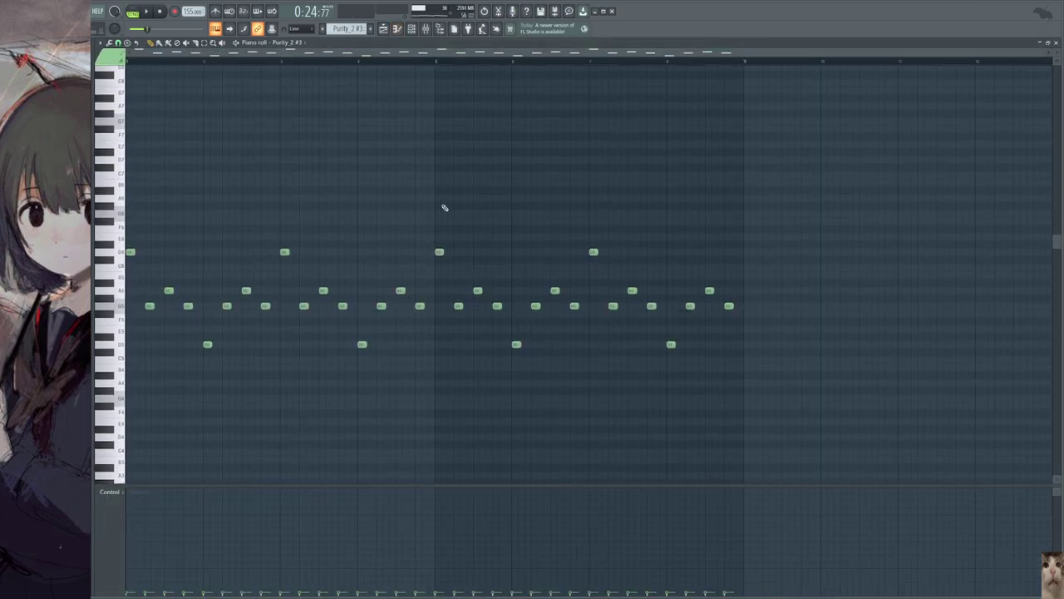
{"action": "left_click", "coordinate": [425, 29]}
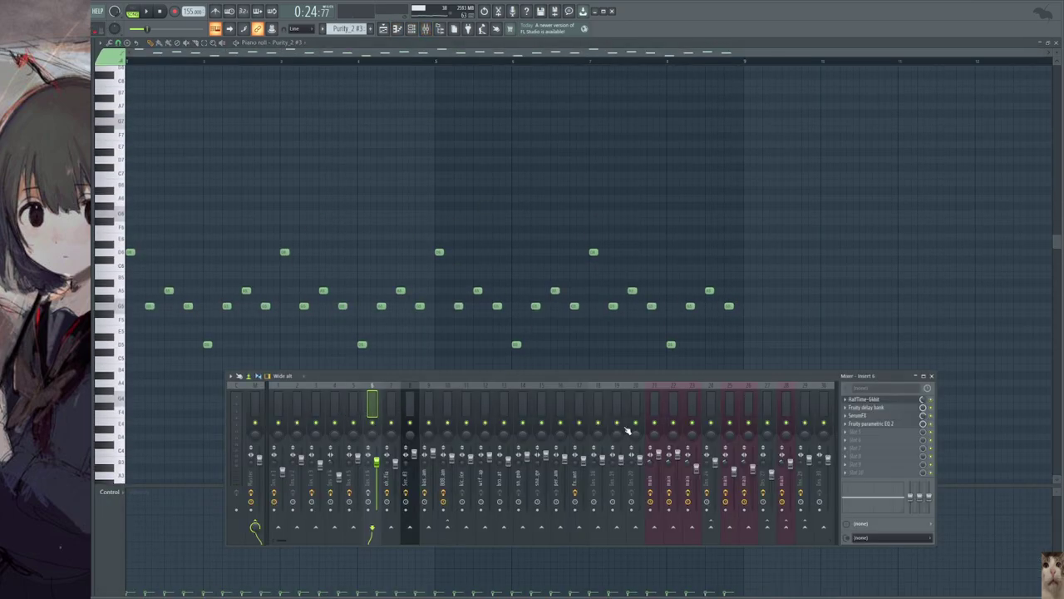
{"action": "left_click_drag", "start_coordinate": [390, 376], "coordinate": [390, 374]}
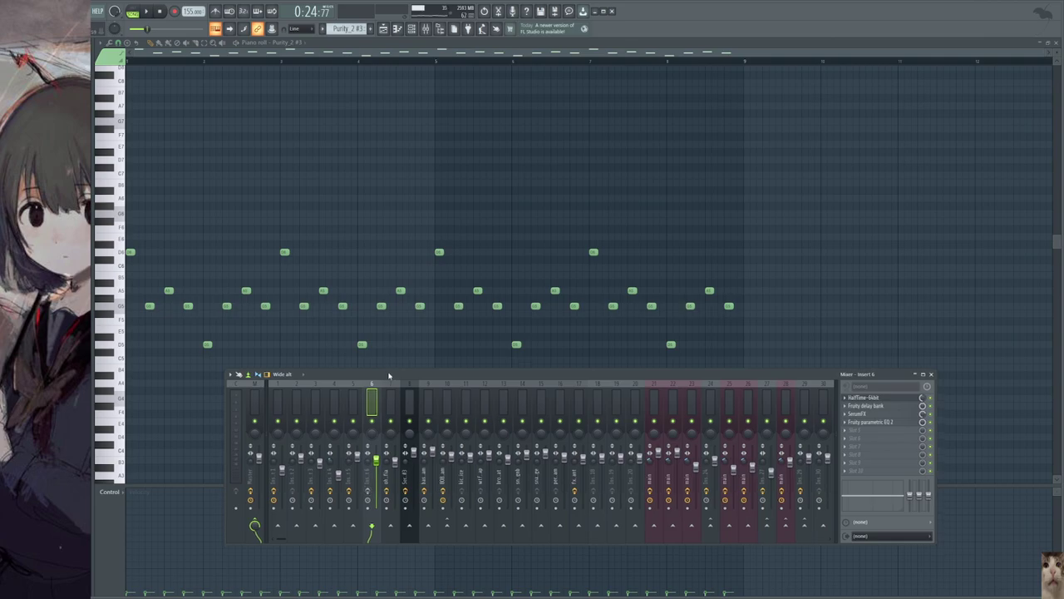
{"action": "key", "text": "space"}
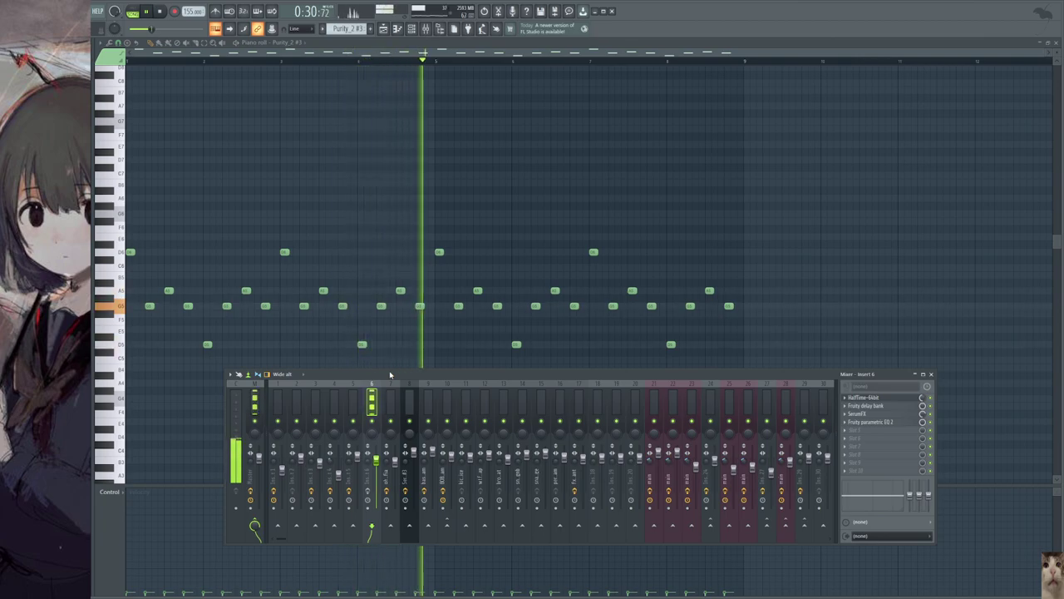
{"action": "key", "text": "space"}
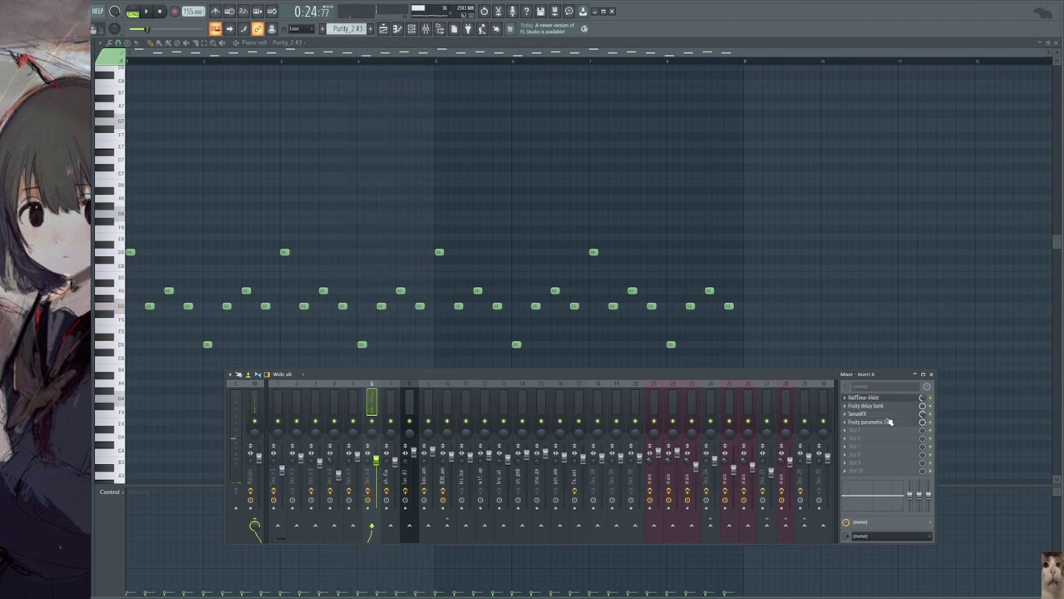
- Inspect the effects on mixer insert 6: HalfTime, Fruity delay bank, SerumFX and Fruity parametric EQ 2
{"action": "left_click", "coordinate": [874, 398]}
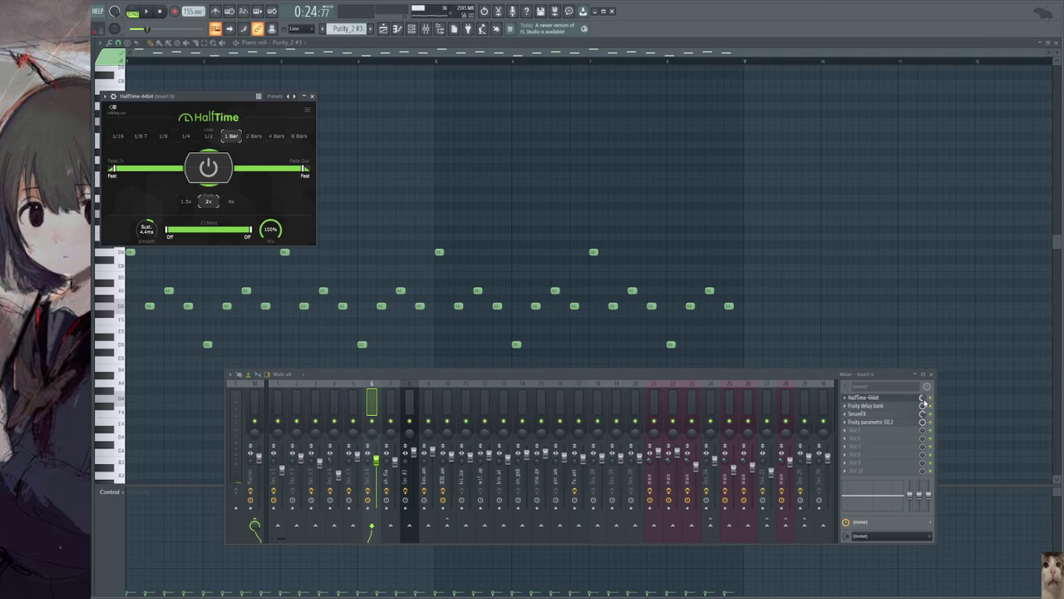
{"action": "left_click", "coordinate": [882, 405]}
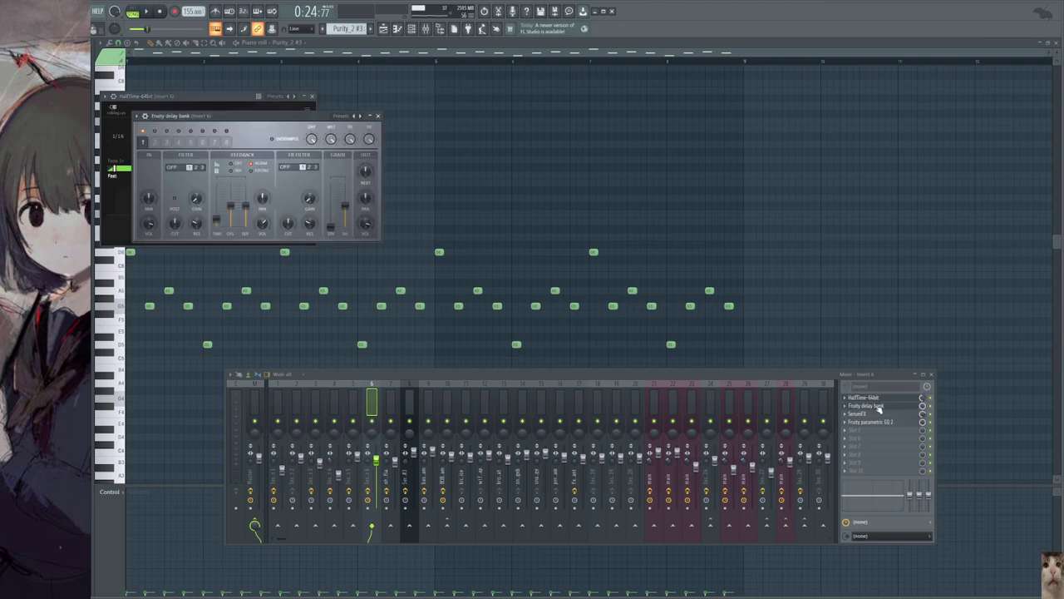
{"action": "left_click", "coordinate": [879, 407]}
{"action": "left_click", "coordinate": [869, 406]}
{"action": "left_click", "coordinate": [867, 414]}
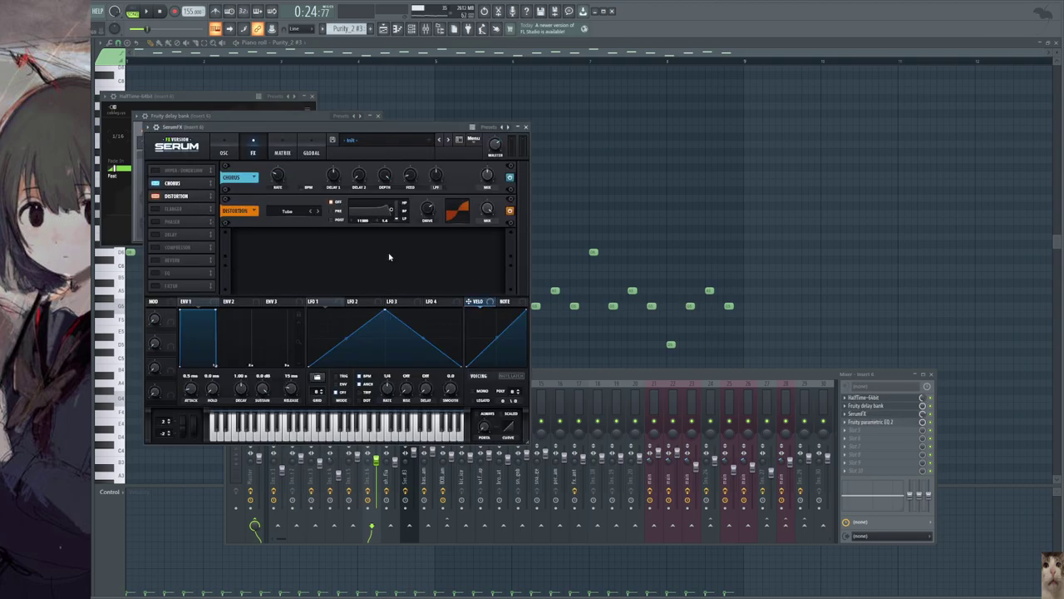
{"action": "left_click", "coordinate": [871, 423]}
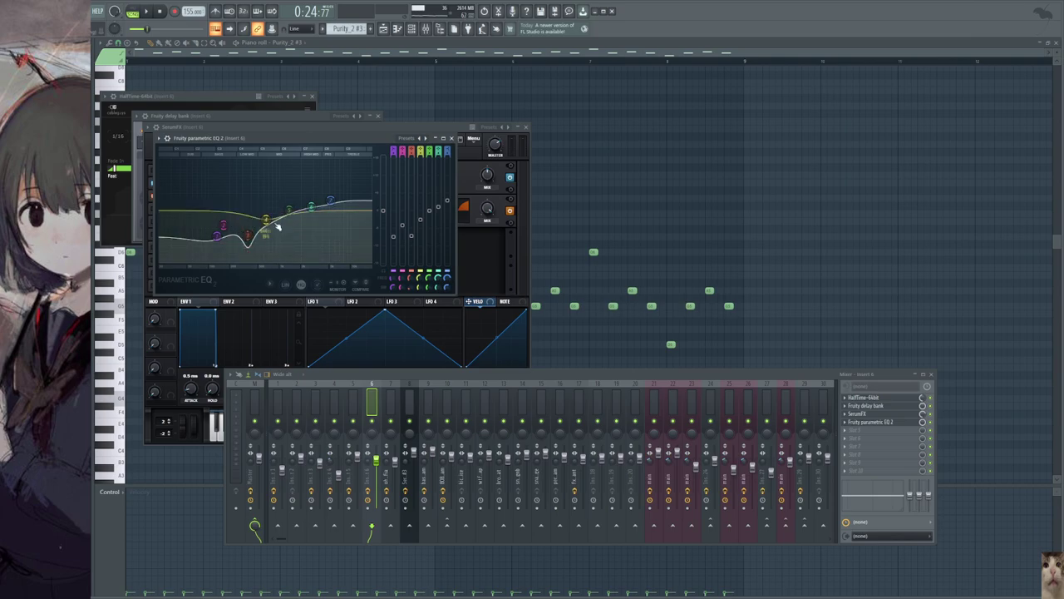
- Close the effect windows and play the Purity_2 #3 notes once more without the mixer in view
{"action": "left_click", "coordinate": [452, 138]}
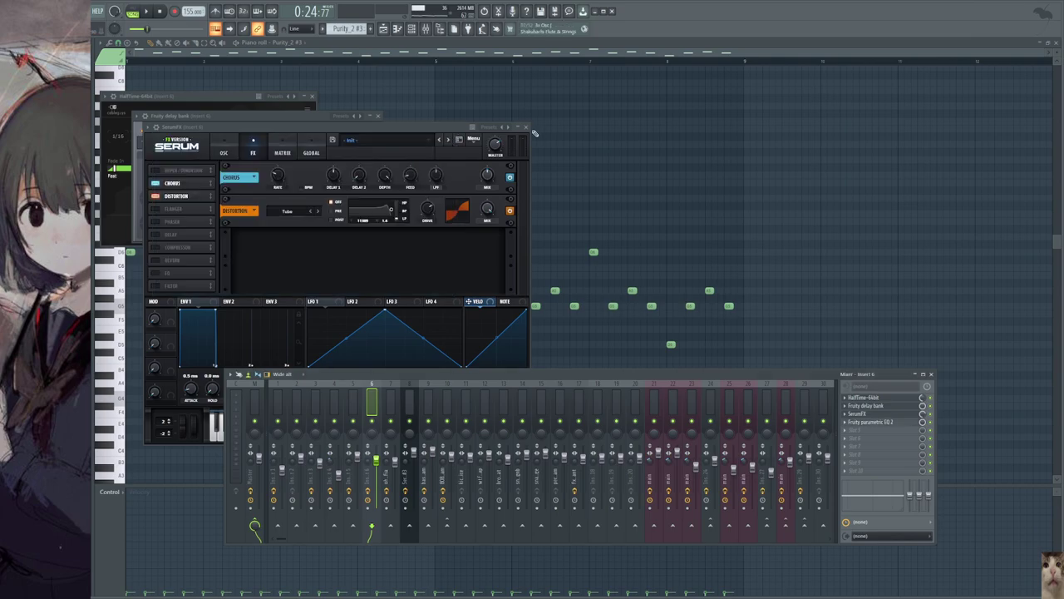
{"action": "left_click", "coordinate": [526, 127]}
{"action": "right_click", "coordinate": [565, 193]}
{"action": "key", "text": "space"}
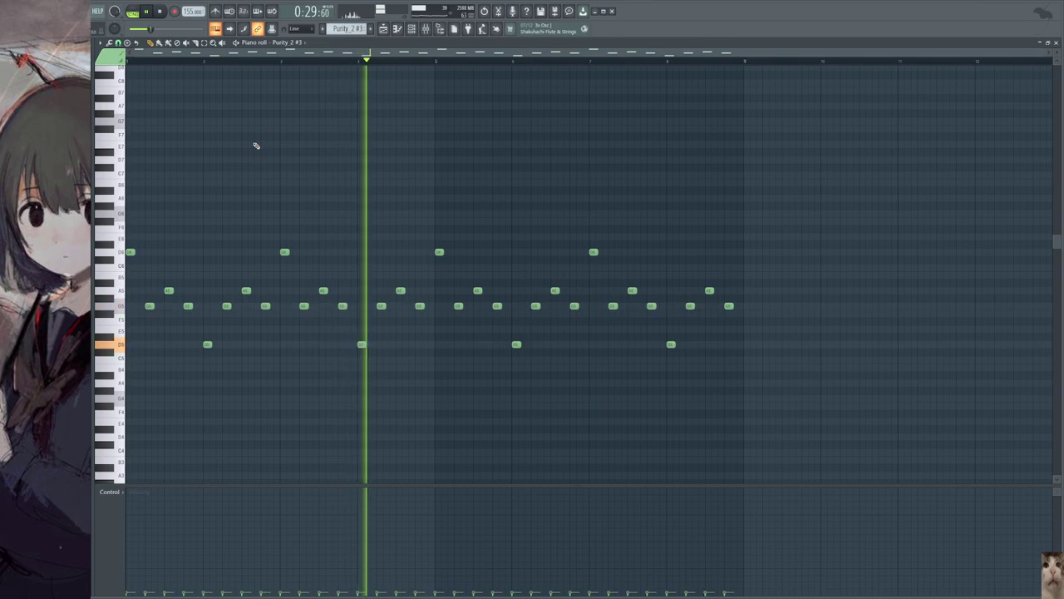
{"action": "key", "text": "space"}
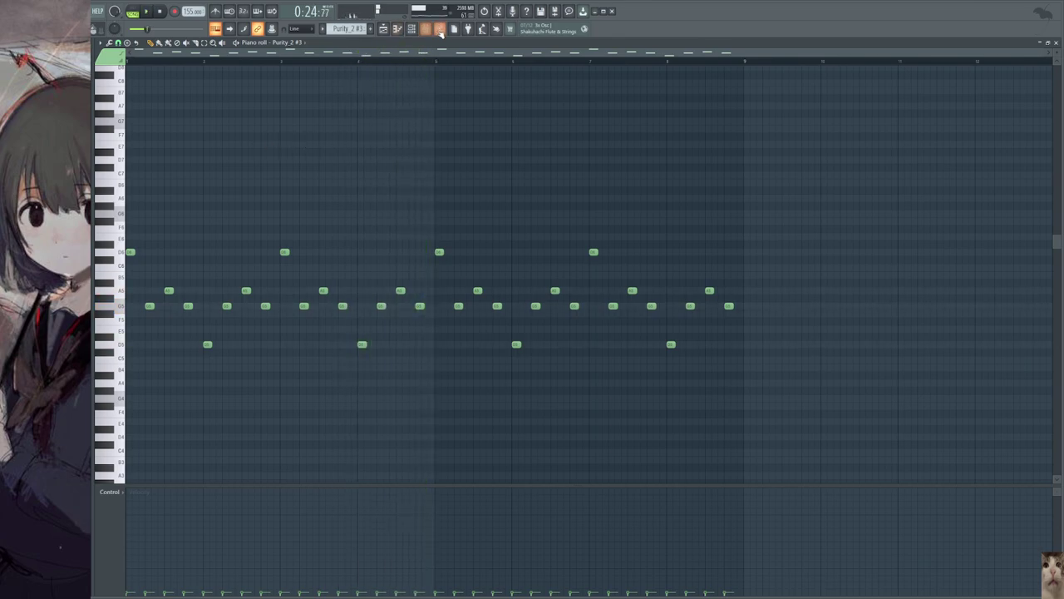
{"action": "left_click", "coordinate": [426, 30]}
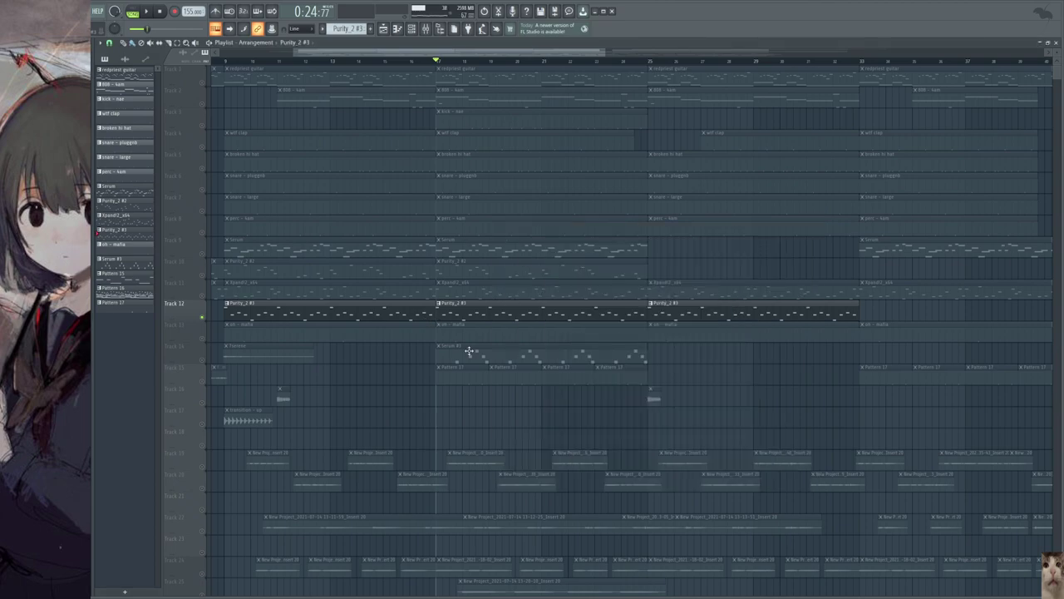
- Select the Serum #3 pattern in the playlist and solo Track 14
{"action": "left_click", "coordinate": [469, 351]}
{"action": "scroll", "coordinate": [309, 402], "scroll_direction": "down", "scroll_amount": 2}
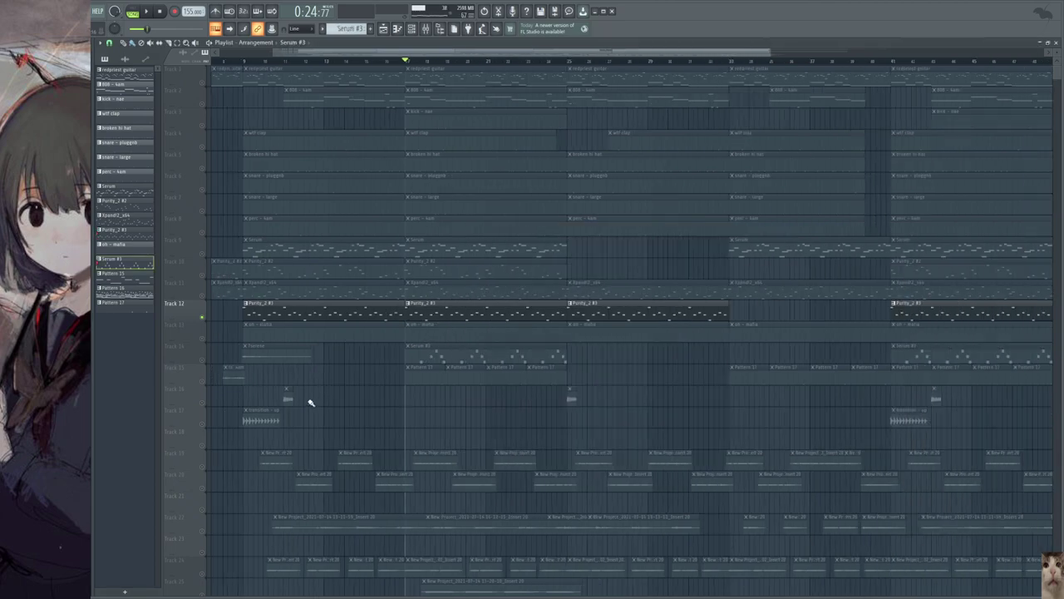
{"action": "scroll", "coordinate": [451, 365], "scroll_direction": "up", "scroll_amount": 2}
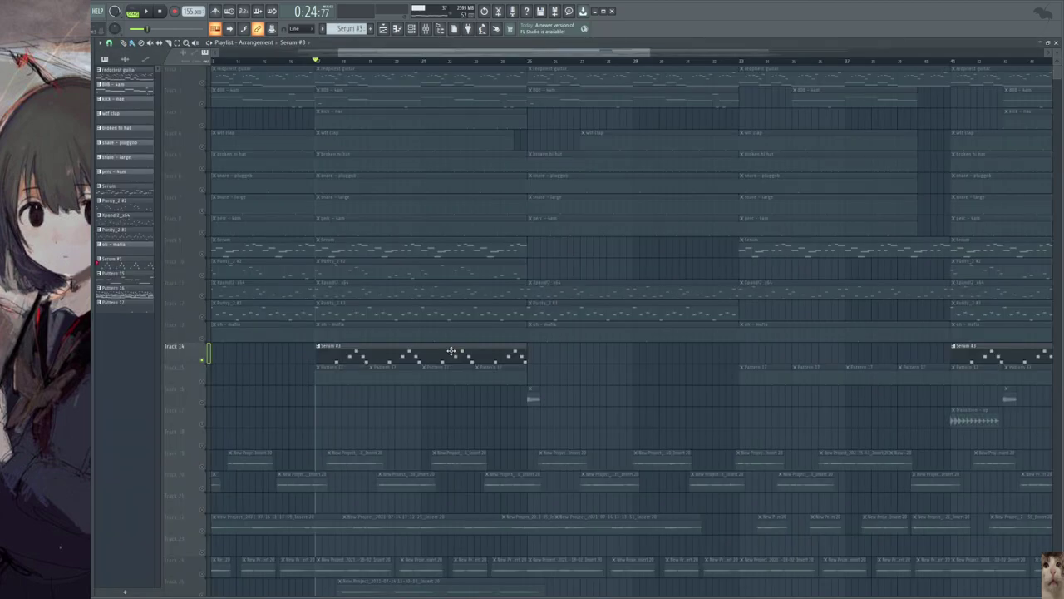
- Open the Serum #3 channel's instrument, review its oscillator and filter settings, and close it
{"action": "key", "text": "F6"}
{"action": "left_click", "coordinate": [361, 411]}
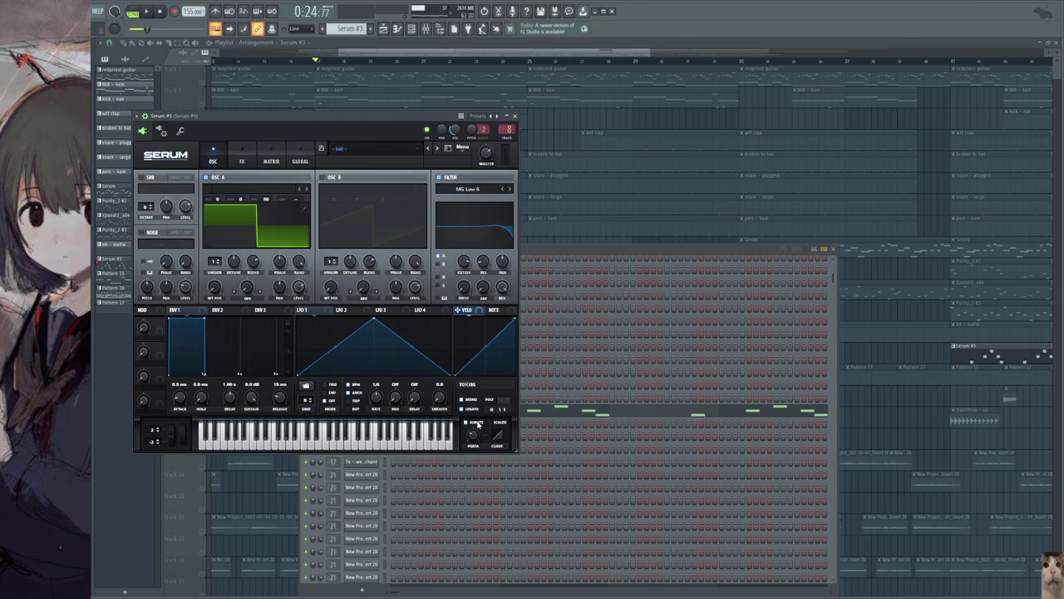
{"action": "key", "text": "z"}
{"action": "left_click", "coordinate": [516, 116]}
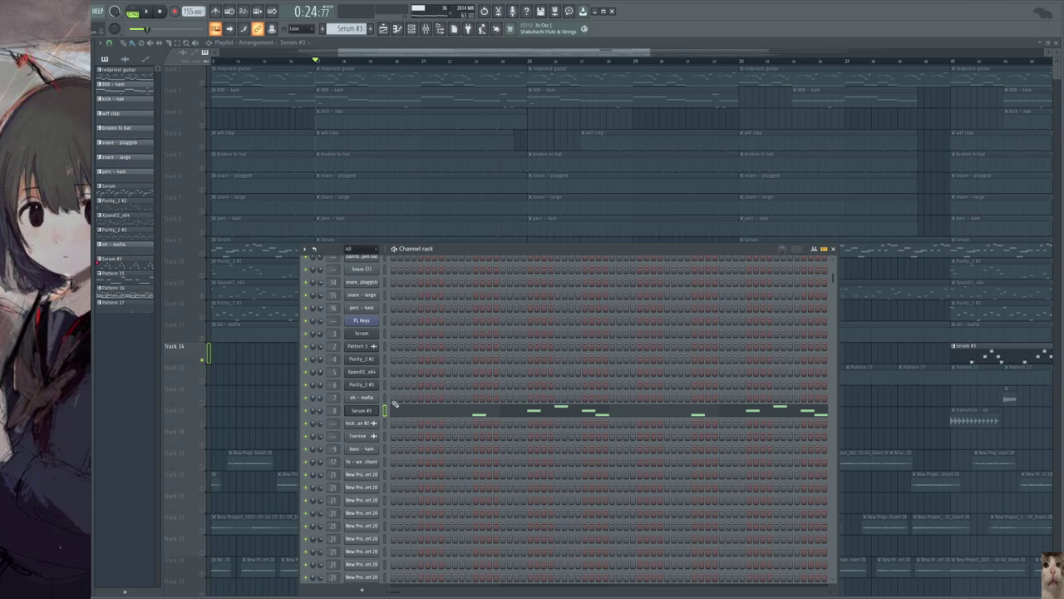
- Play the Serum #3 notes in the piano roll with the mixer shown, and close all open windows
{"action": "left_click", "coordinate": [396, 406]}
{"action": "key", "text": "F9"}
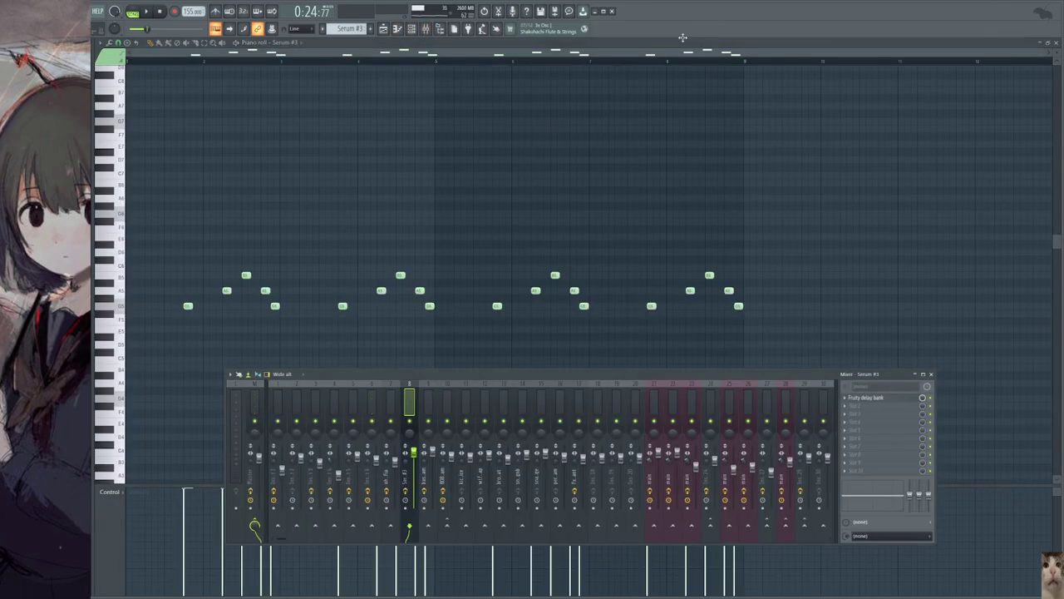
{"action": "key", "text": "space"}
{"action": "scroll", "coordinate": [309, 261], "scroll_direction": "down", "scroll_amount": 2}
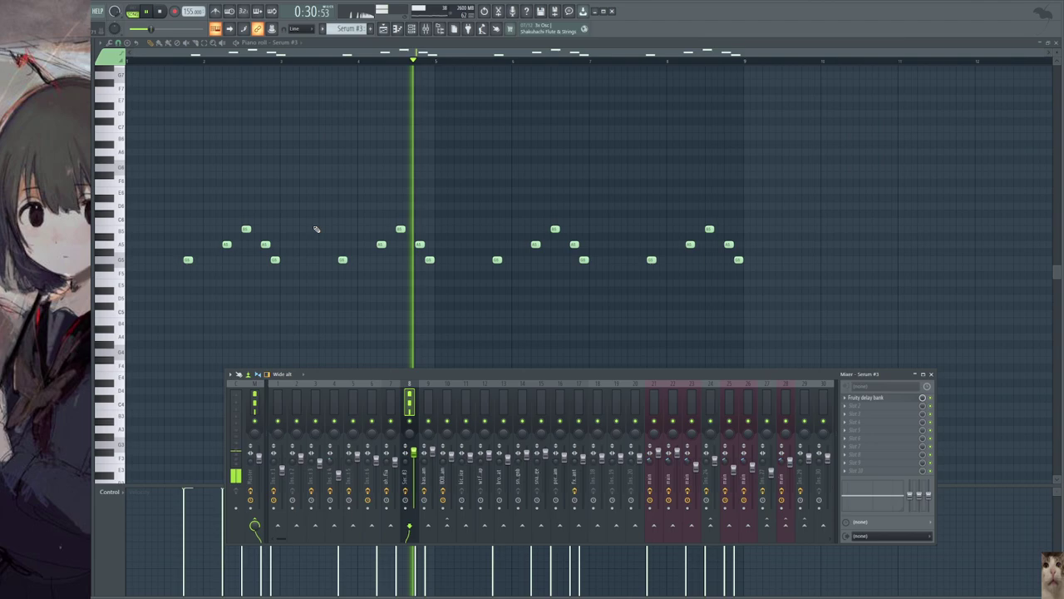
{"action": "key", "text": "space"}
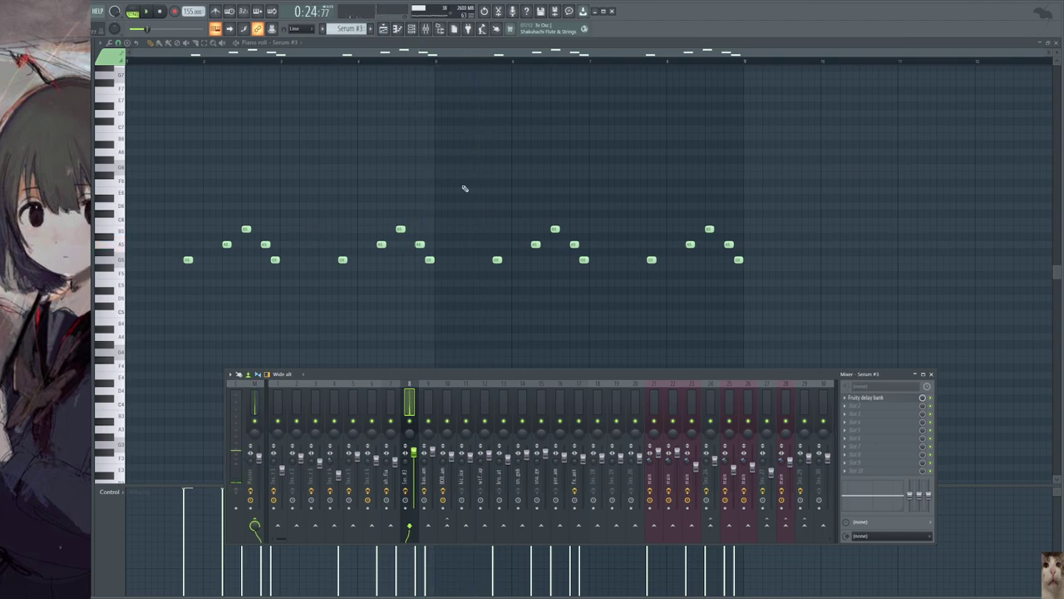
{"action": "key", "text": "Escape"}
{"action": "key", "text": "Escape"}
{"action": "key", "text": "Escape"}
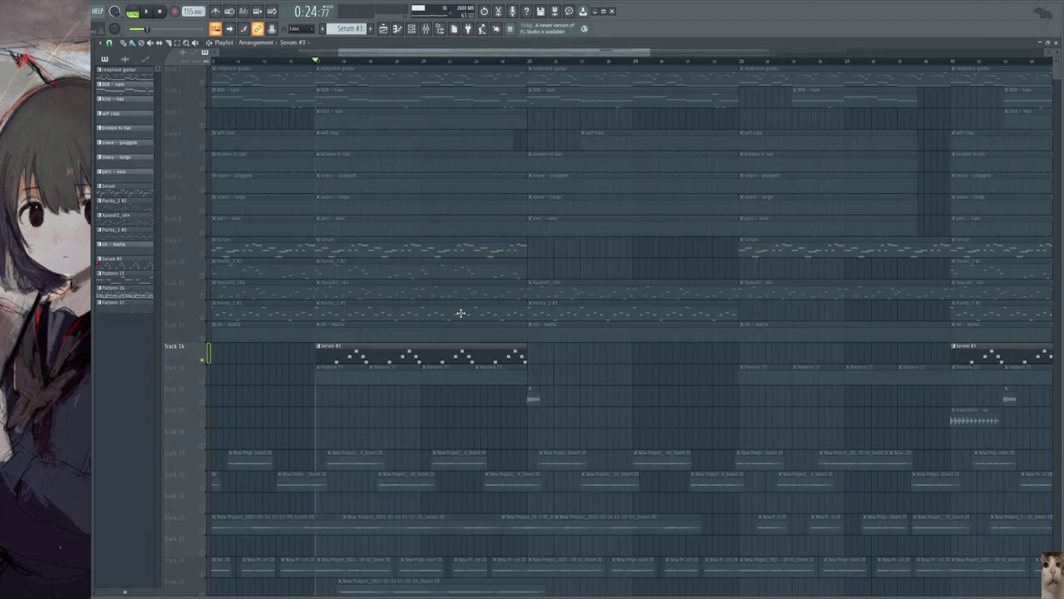
- Solo Tracks 1 and 9 to 12 along with Track 14, and play the melodic parts together
{"action": "left_click_drag", "start_coordinate": [210, 317], "coordinate": [201, 251]}
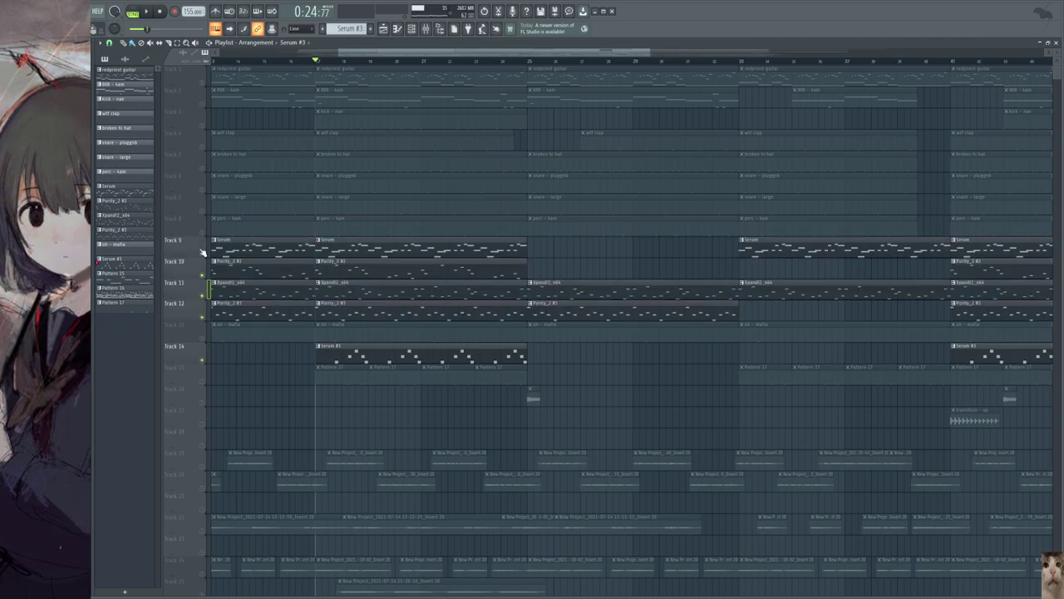
{"action": "left_click", "coordinate": [209, 81]}
{"action": "key", "text": "space"}
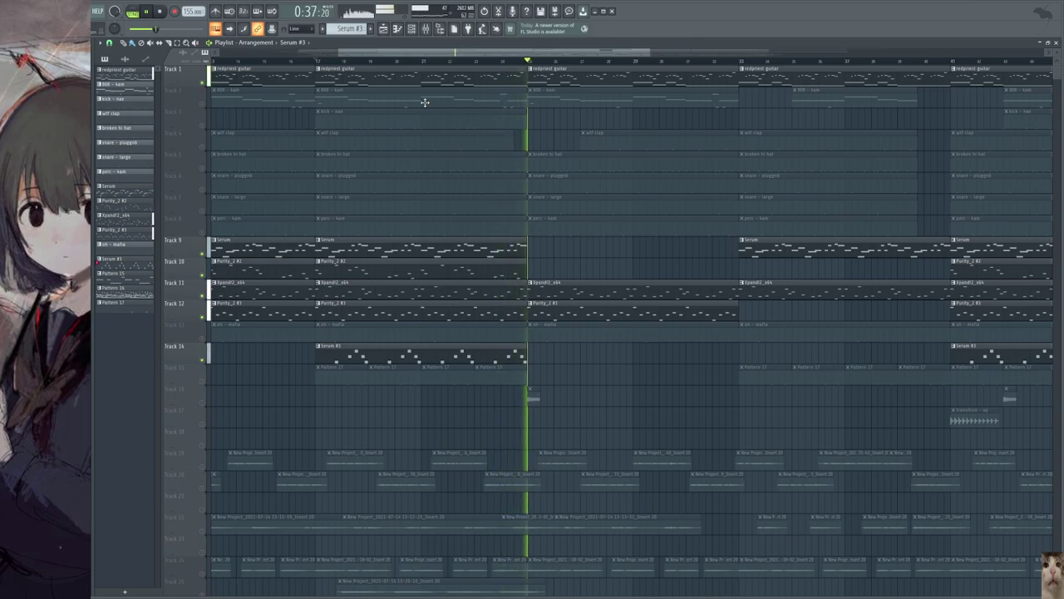
{"action": "key", "text": "space"}
{"action": "scroll", "coordinate": [471, 320], "scroll_direction": "down", "scroll_amount": 5}
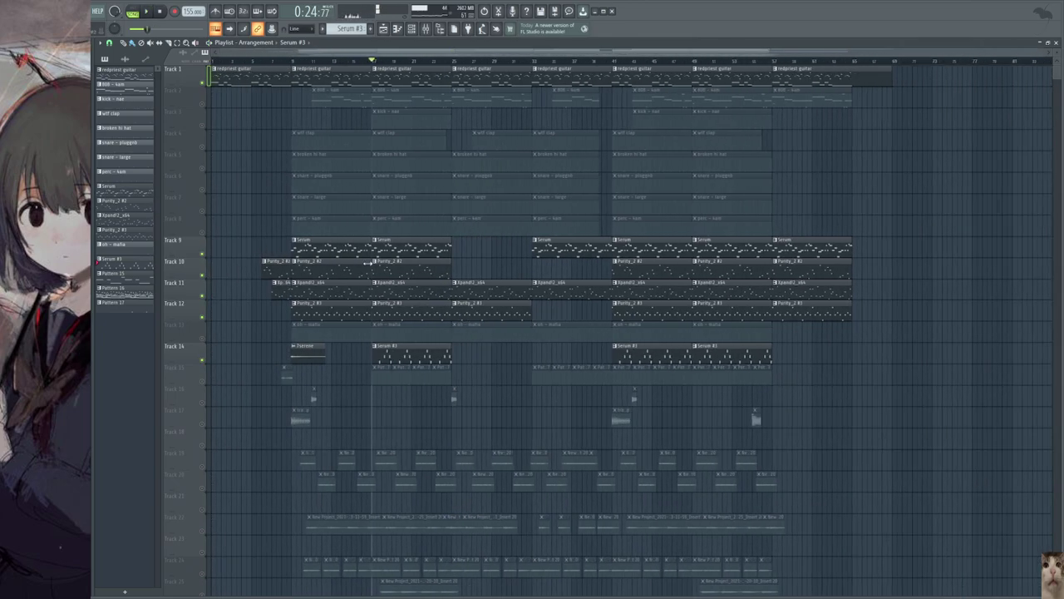
- Solo Track 8 in the playlist and enable Tracks 2 to 7 alongside it to isolate the 808 and drums
{"action": "right_click", "coordinate": [203, 232]}
{"action": "left_click", "coordinate": [202, 212]}
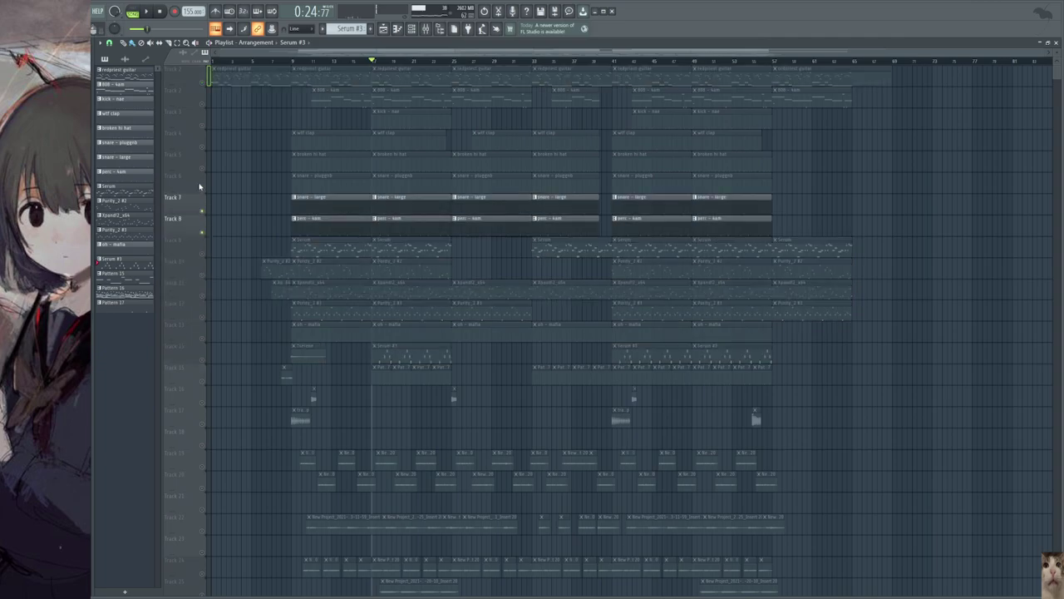
{"action": "left_click", "coordinate": [202, 167]}
{"action": "left_click", "coordinate": [202, 189]}
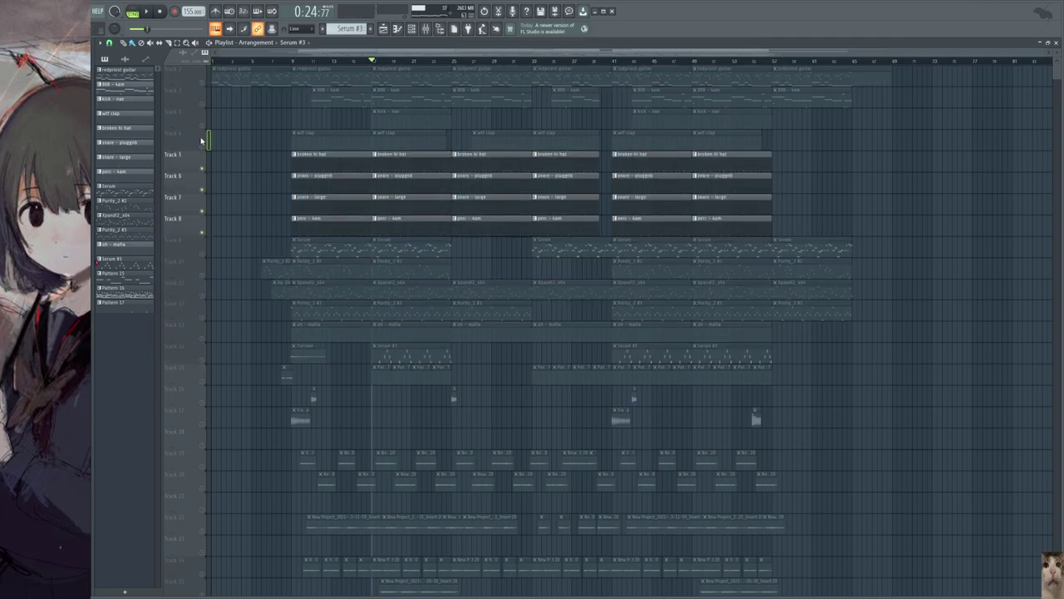
{"action": "left_click", "coordinate": [202, 125]}
{"action": "left_click", "coordinate": [202, 147]}
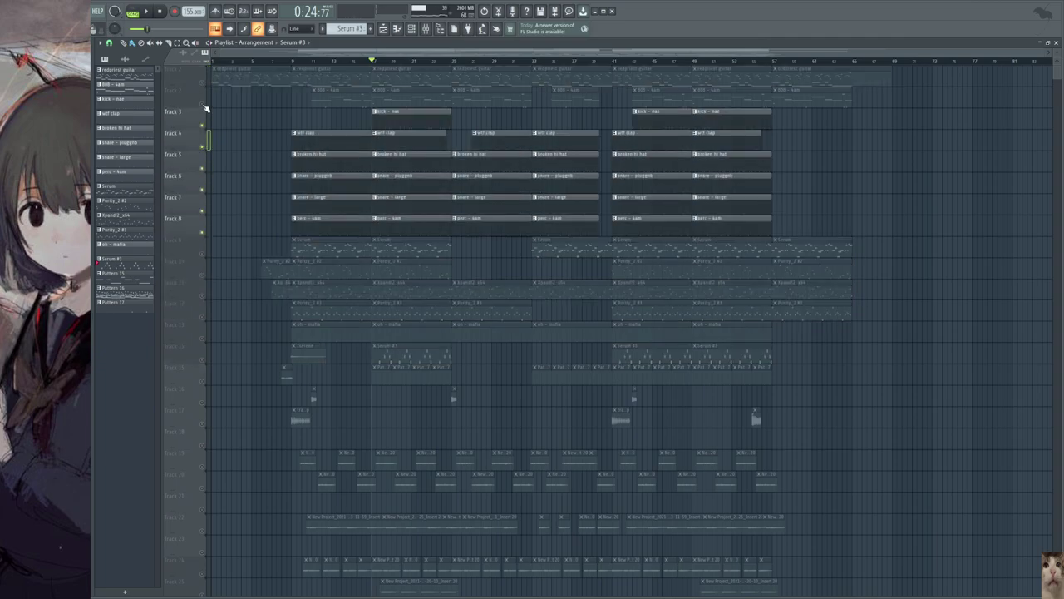
{"action": "left_click", "coordinate": [202, 103]}
- Open the 808 - 4am pattern's notes in the piano roll and play the pattern through
{"action": "scroll", "coordinate": [481, 256], "scroll_direction": "up", "scroll_amount": 4}
{"action": "scroll", "coordinate": [481, 256], "scroll_direction": "up", "scroll_amount": 2}
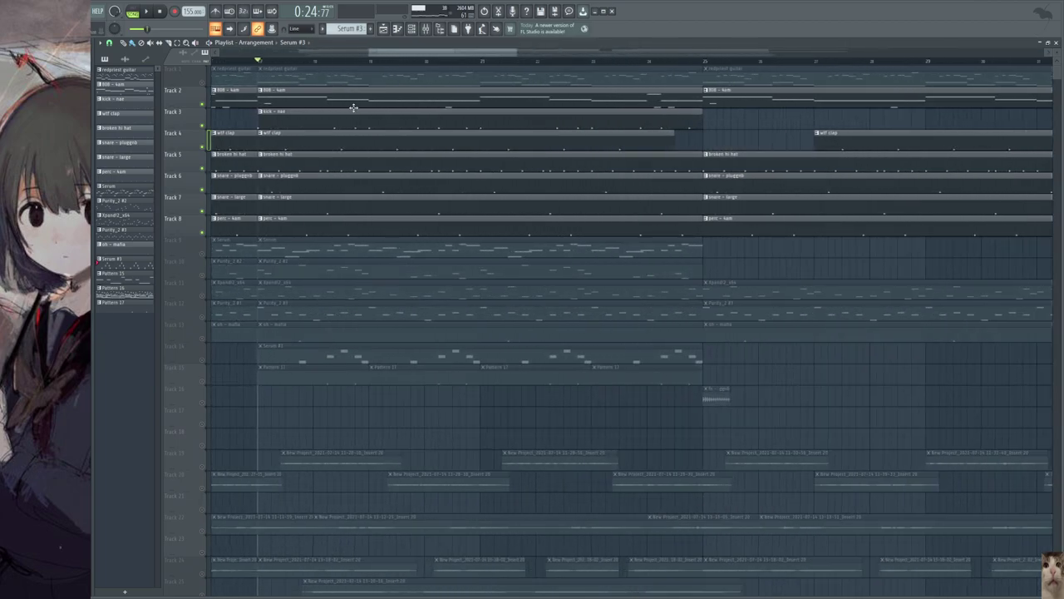
{"action": "double_click", "coordinate": [220, 99]}
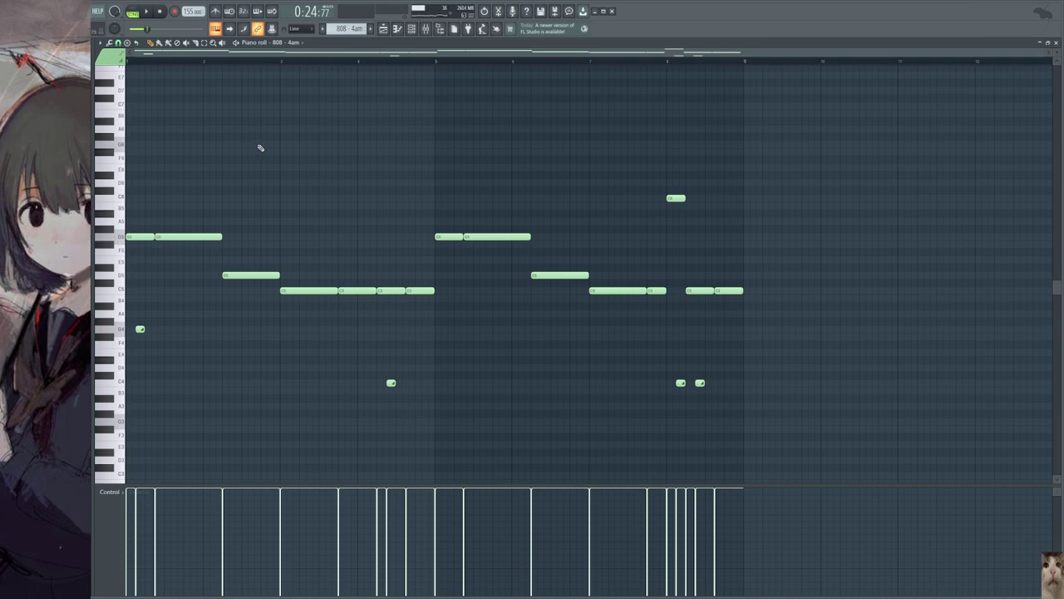
{"action": "key", "text": "space"}
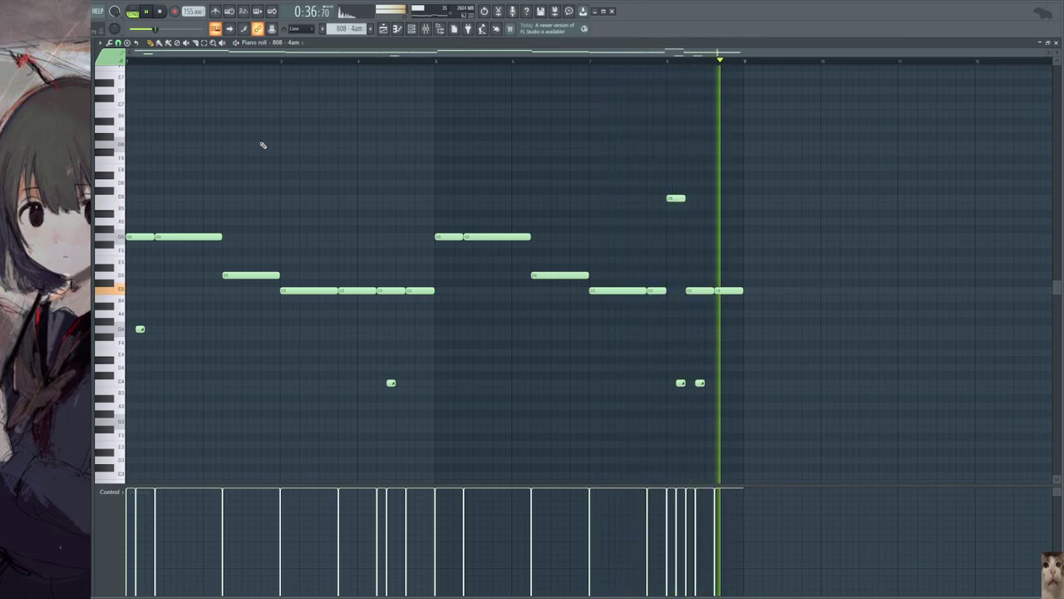
{"action": "key", "text": "space"}
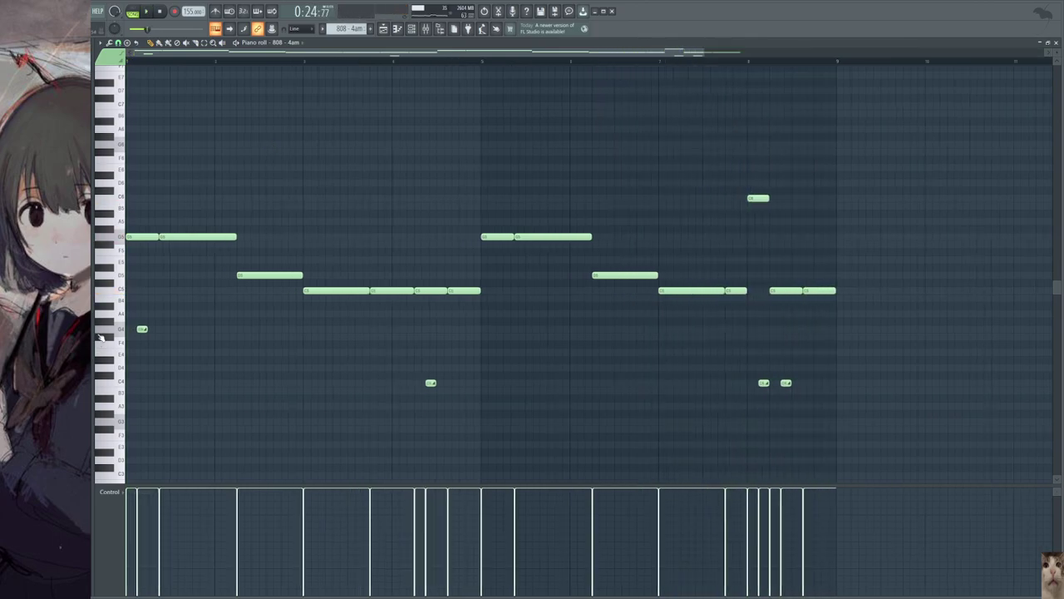
- Examine the short slide note beneath the opening 808 notes and play that passage
{"action": "scroll", "coordinate": [186, 329], "scroll_direction": "up", "scroll_amount": 4, "text": "ctrl"}
{"action": "scroll", "coordinate": [180, 276], "scroll_direction": "down", "scroll_amount": 3, "text": "ctrl"}
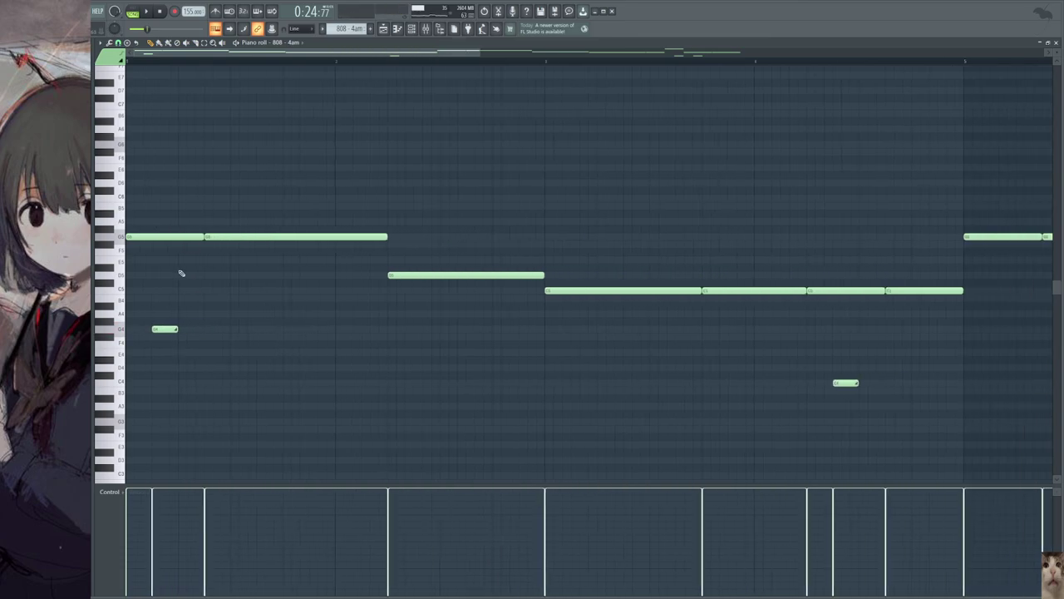
{"action": "scroll", "coordinate": [204, 324], "scroll_direction": "up", "scroll_amount": 4, "text": "ctrl"}
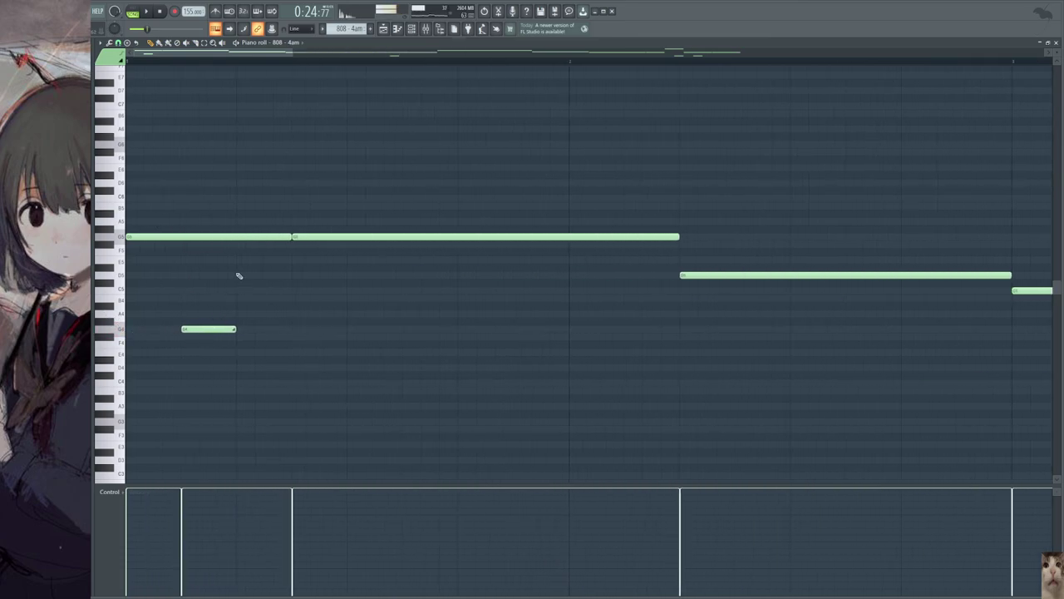
{"action": "scroll", "coordinate": [239, 276], "scroll_direction": "down", "scroll_amount": 2, "text": "ctrl"}
{"action": "scroll", "coordinate": [197, 334], "scroll_direction": "up", "scroll_amount": 3, "text": "ctrl"}
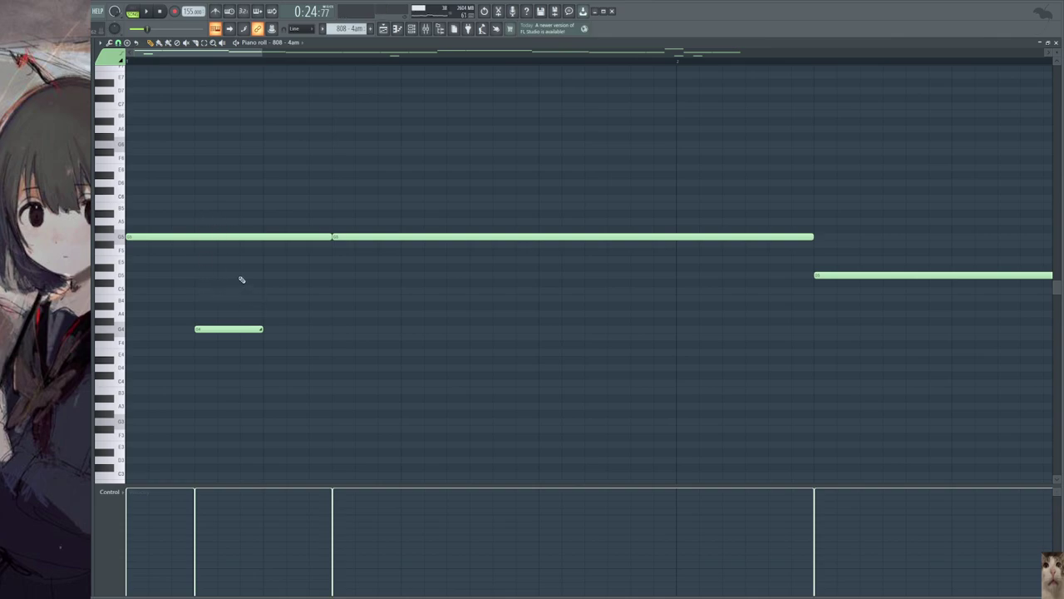
{"action": "scroll", "coordinate": [302, 246], "scroll_direction": "down", "scroll_amount": 2, "text": "ctrl"}
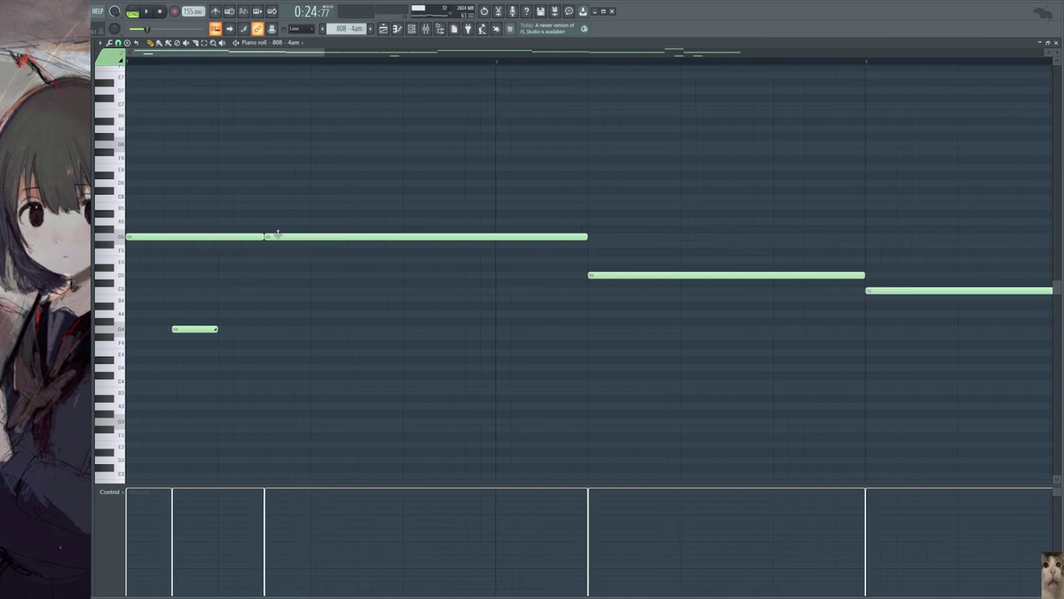
{"action": "key", "text": "space"}
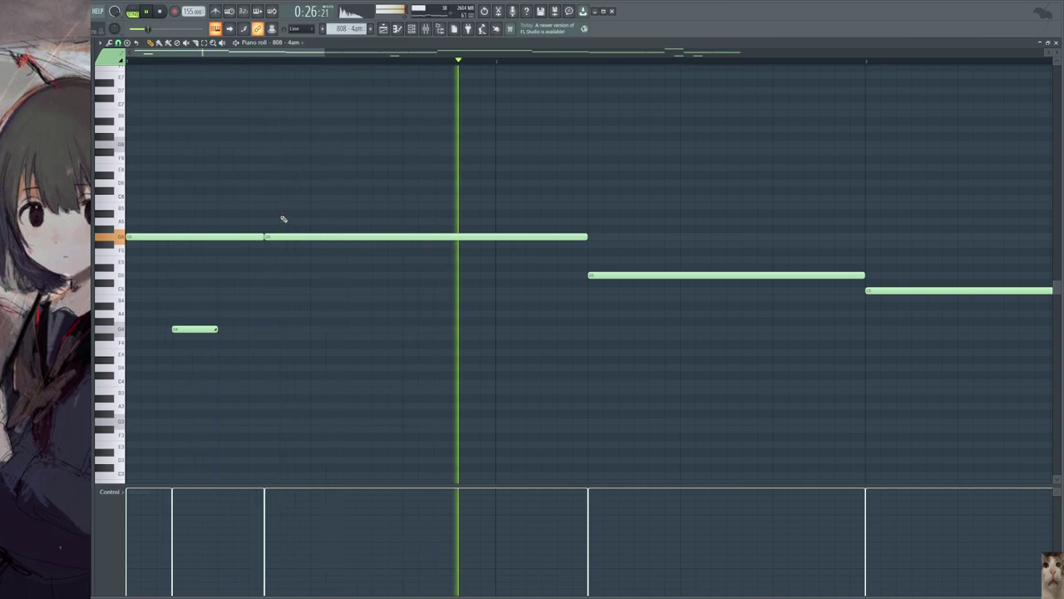
{"action": "key", "text": "space"}
- Examine the low slide note in bar 4 of the 808 pattern and play that section
{"action": "scroll", "coordinate": [308, 274], "scroll_direction": "down", "scroll_amount": 3, "text": "ctrl"}
{"action": "scroll", "coordinate": [390, 282], "scroll_direction": "up", "scroll_amount": 3, "text": "ctrl"}
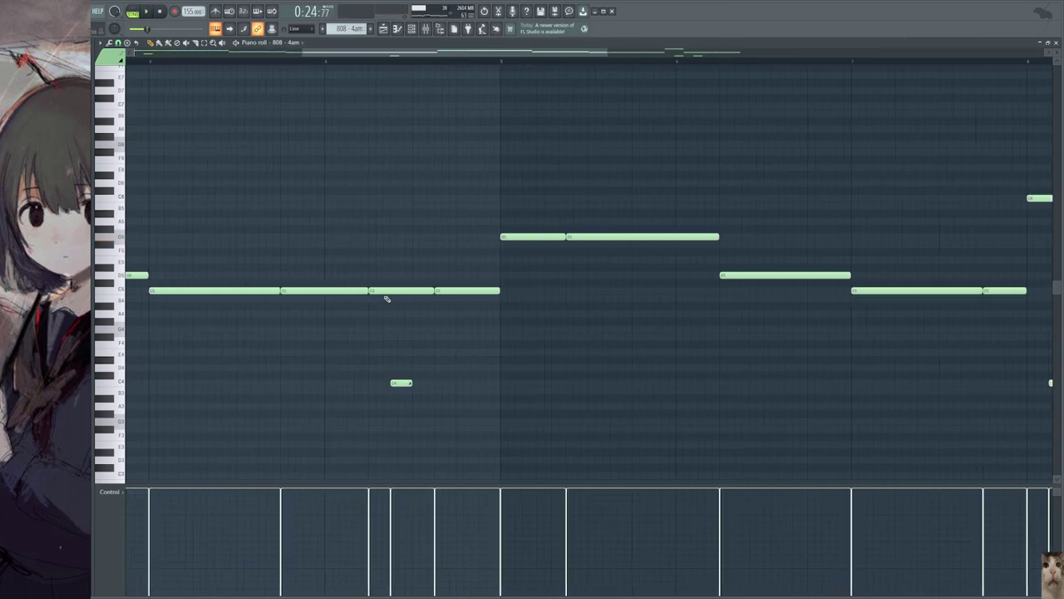
{"action": "key", "text": "space"}
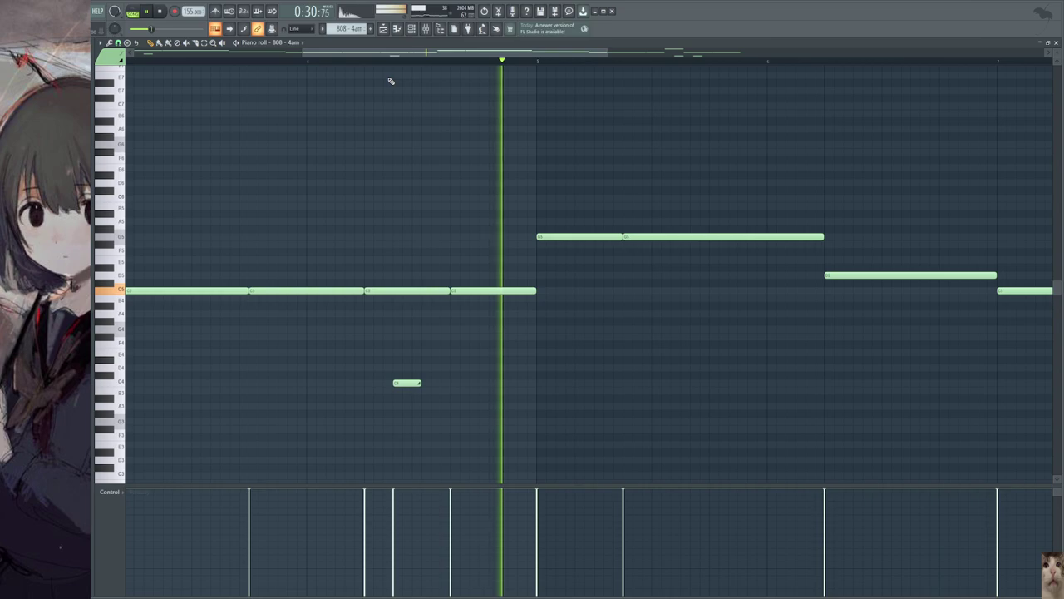
{"action": "key", "text": "space"}
- Play the end of the 808 pattern from bar 7 and examine the high note and two slide notes in bar 8
{"action": "scroll", "coordinate": [374, 250], "scroll_direction": "down", "scroll_amount": 3, "text": "ctrl"}
{"action": "scroll", "coordinate": [640, 207], "scroll_direction": "up", "scroll_amount": 2, "text": "ctrl"}
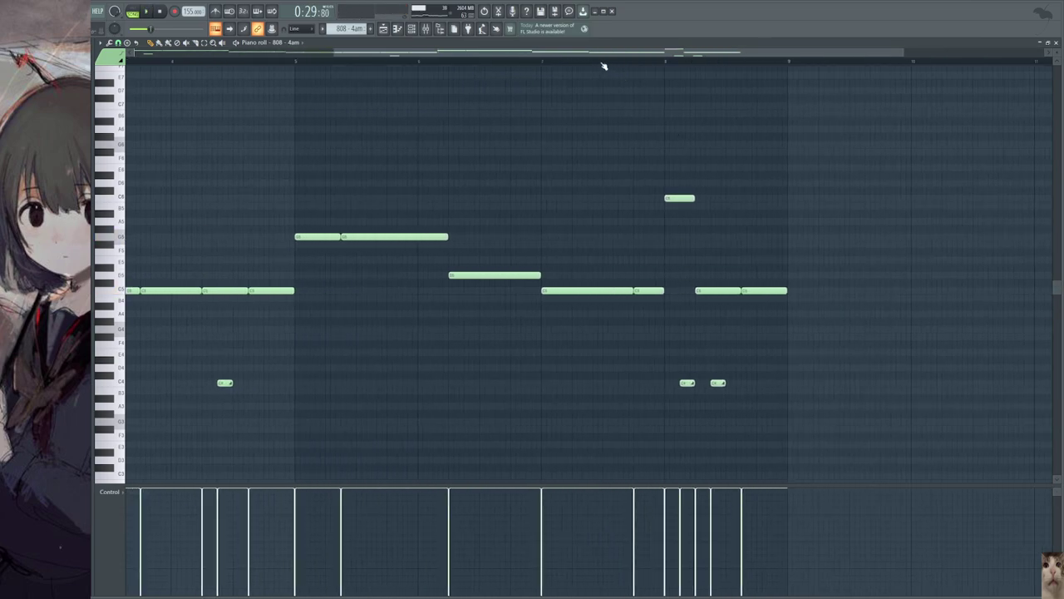
{"action": "scroll", "coordinate": [735, 239], "scroll_direction": "up", "scroll_amount": 3, "text": "ctrl"}
{"action": "key", "text": "space"}
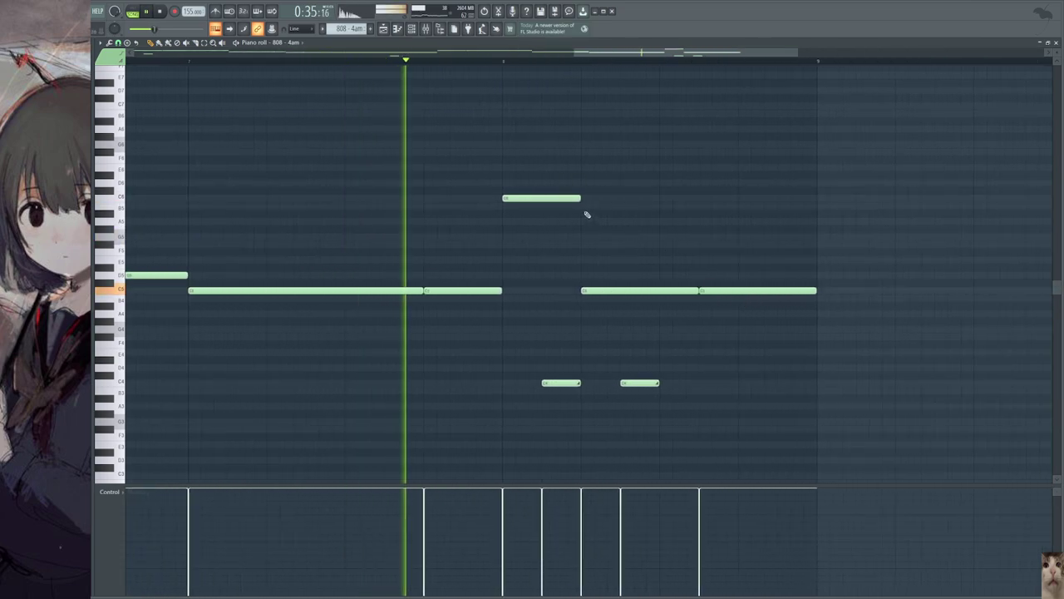
{"action": "scroll", "coordinate": [548, 268], "scroll_direction": "down", "scroll_amount": 4, "text": "ctrl"}
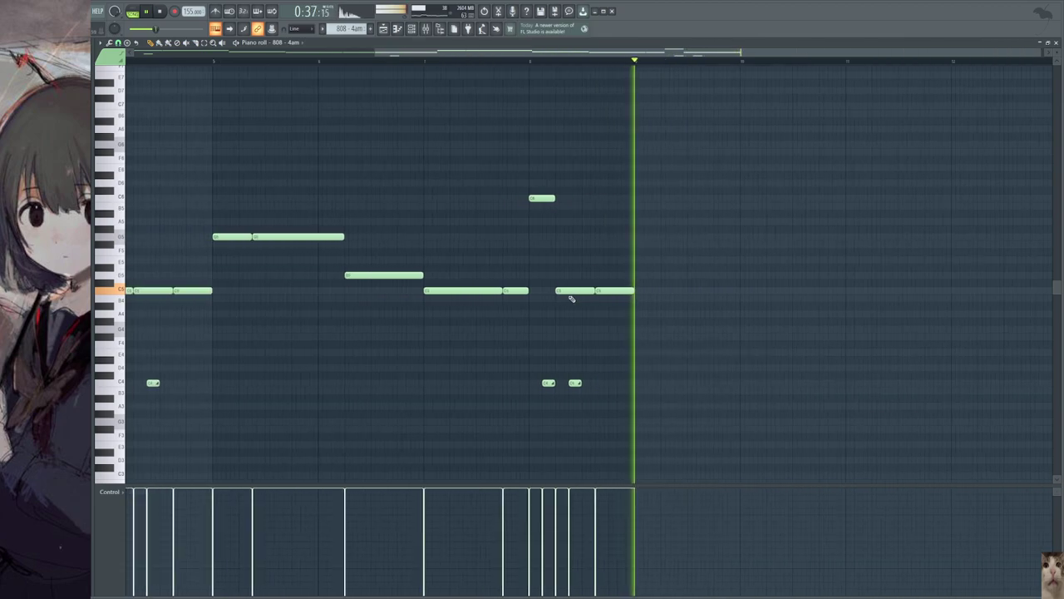
{"action": "key", "text": "space"}
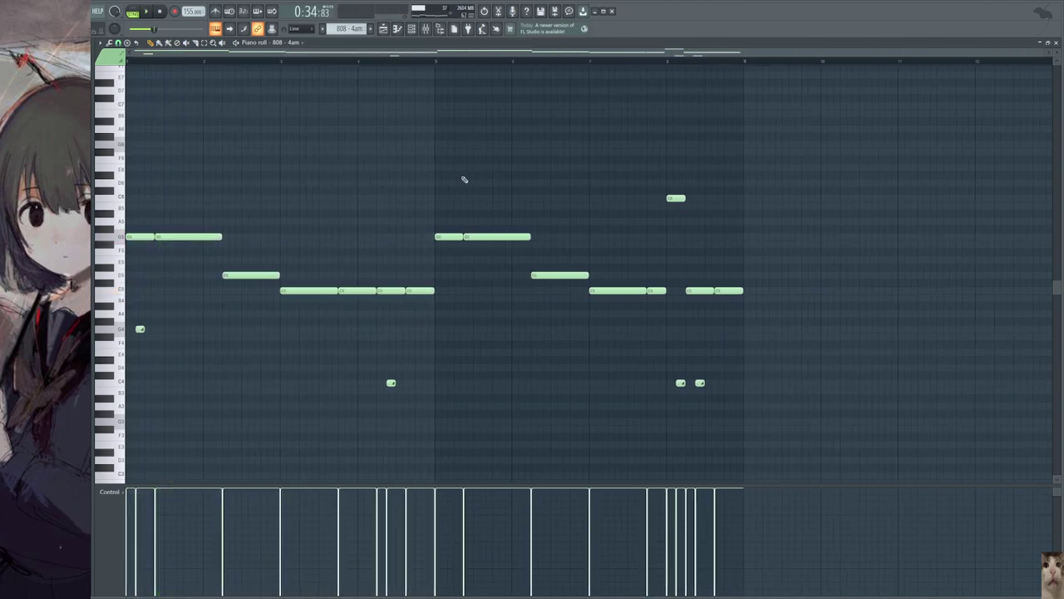
{"action": "scroll", "coordinate": [527, 351], "scroll_direction": "up", "scroll_amount": 3, "text": "ctrl"}
{"action": "scroll", "coordinate": [468, 299], "scroll_direction": "down", "scroll_amount": 3, "text": "ctrl"}
- Return to the playlist, enable Track 3 alongside the soloed Track 2, and briefly view the mixer
{"action": "key", "text": "F5"}
{"action": "scroll", "coordinate": [469, 188], "scroll_direction": "down", "scroll_amount": 2, "text": "ctrl"}
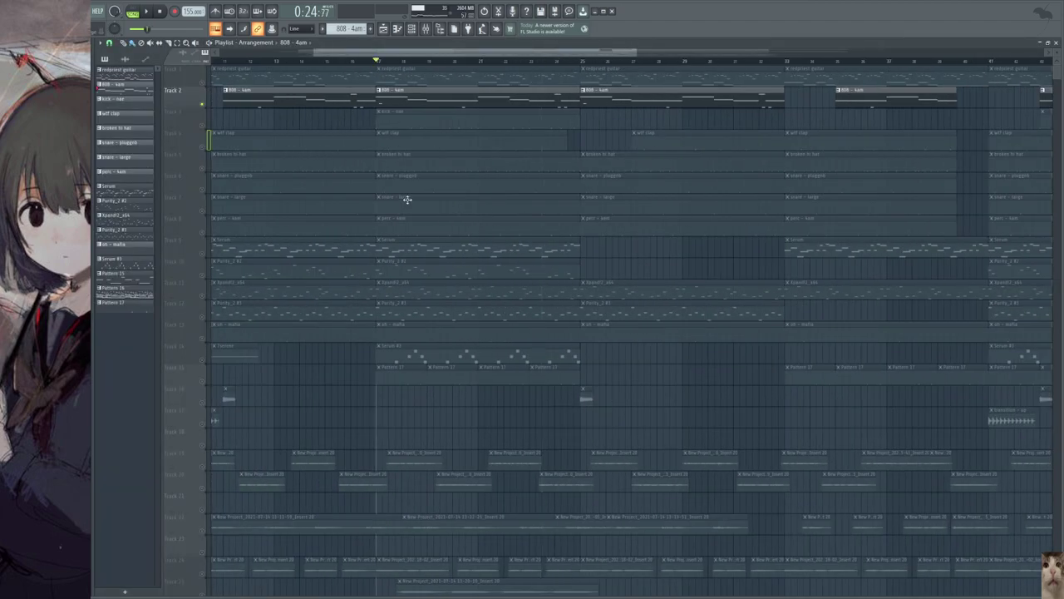
{"action": "left_click", "coordinate": [203, 105]}
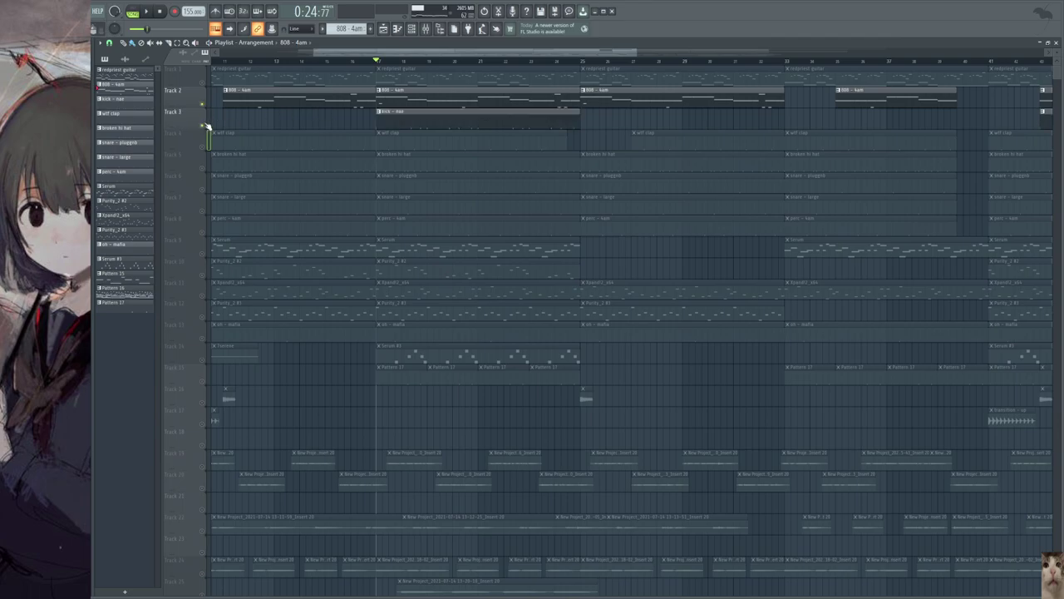
{"action": "left_click", "coordinate": [429, 29]}
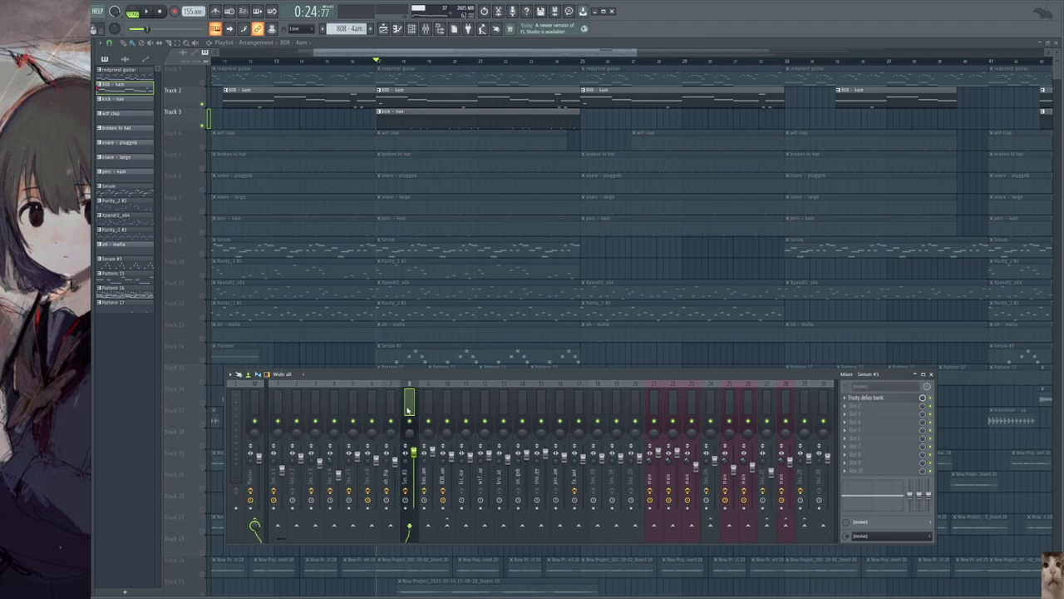
{"action": "key", "text": "F9"}
- Open the kick - nae pattern in the piano roll, play it with the 808, and return to the playlist
{"action": "double_click", "coordinate": [404, 116]}
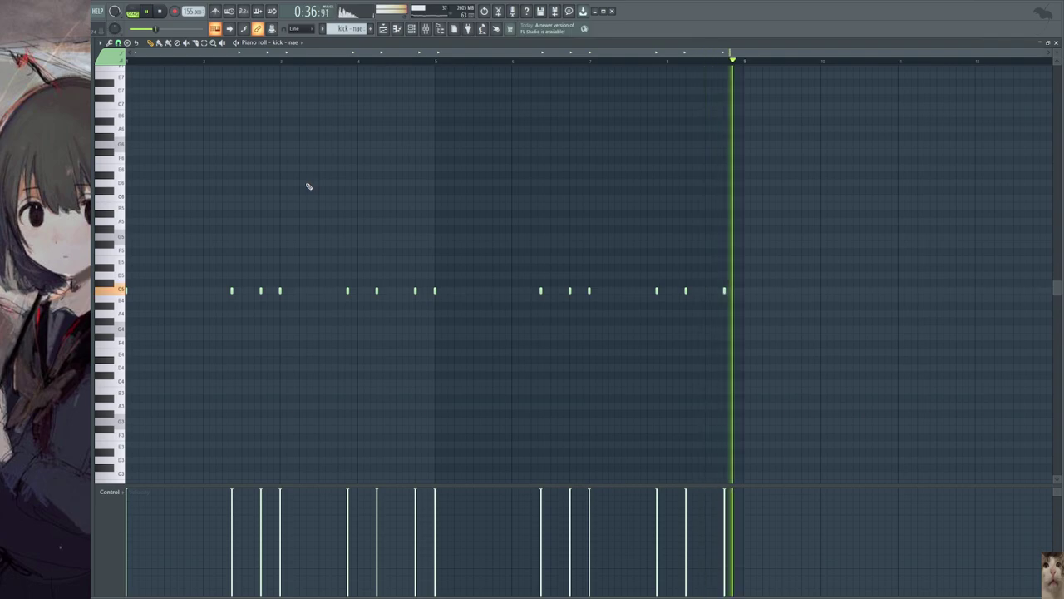
{"action": "key", "text": "space"}
{"action": "key", "text": "F5"}
{"action": "scroll", "coordinate": [390, 280], "scroll_direction": "up", "scroll_amount": 2}
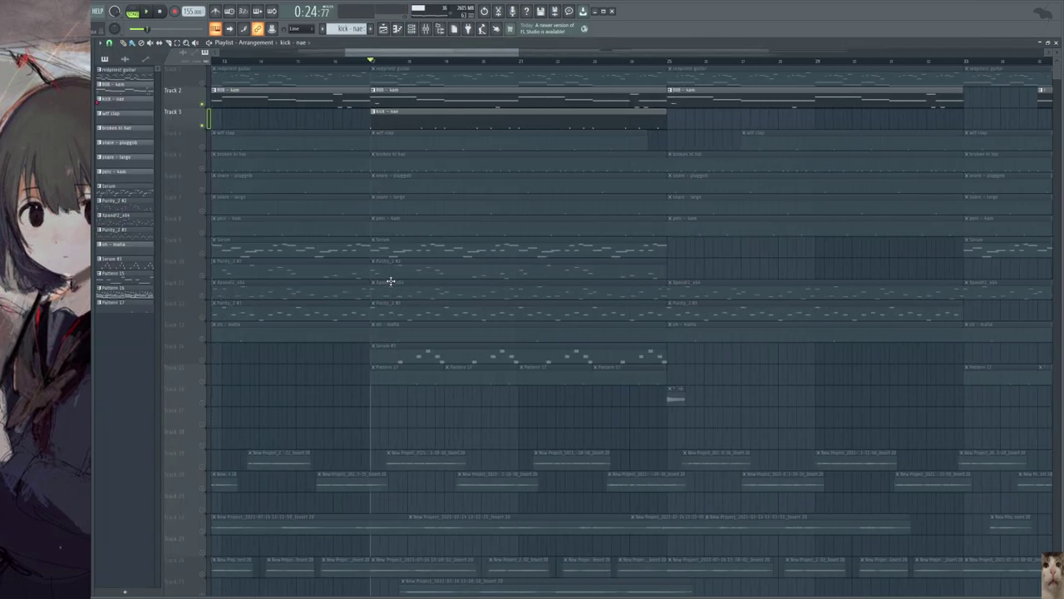
- Compare the kick - nae notes with the 808 - 4am notes in the piano roll, ending back in the playlist
{"action": "double_click", "coordinate": [432, 124]}
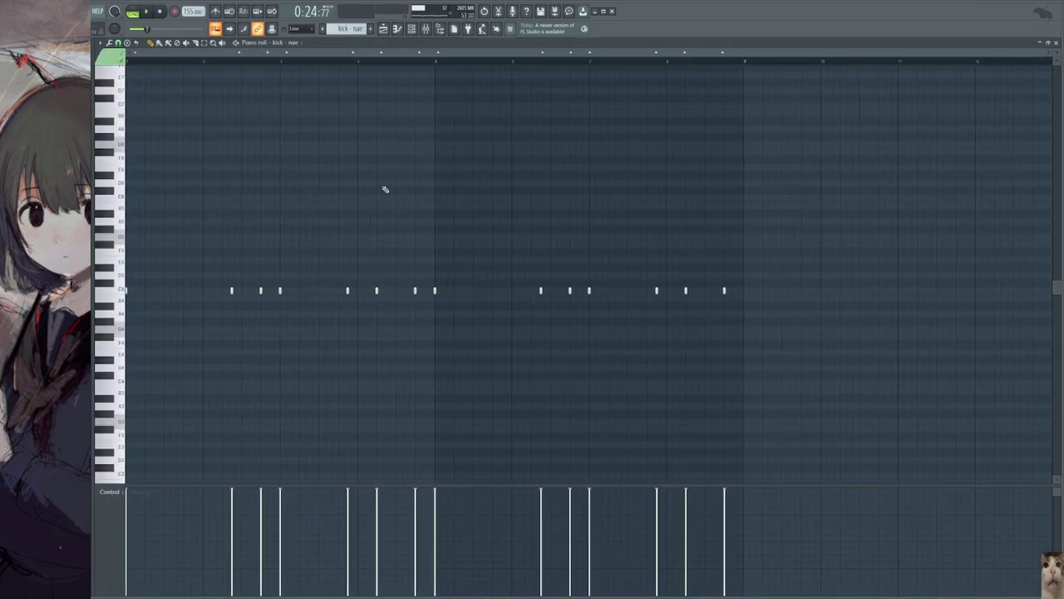
{"action": "key", "text": "F5"}
{"action": "double_click", "coordinate": [442, 93]}
{"action": "scroll", "coordinate": [373, 259], "scroll_direction": "left", "scroll_amount": 1}
{"action": "key", "text": "F5"}
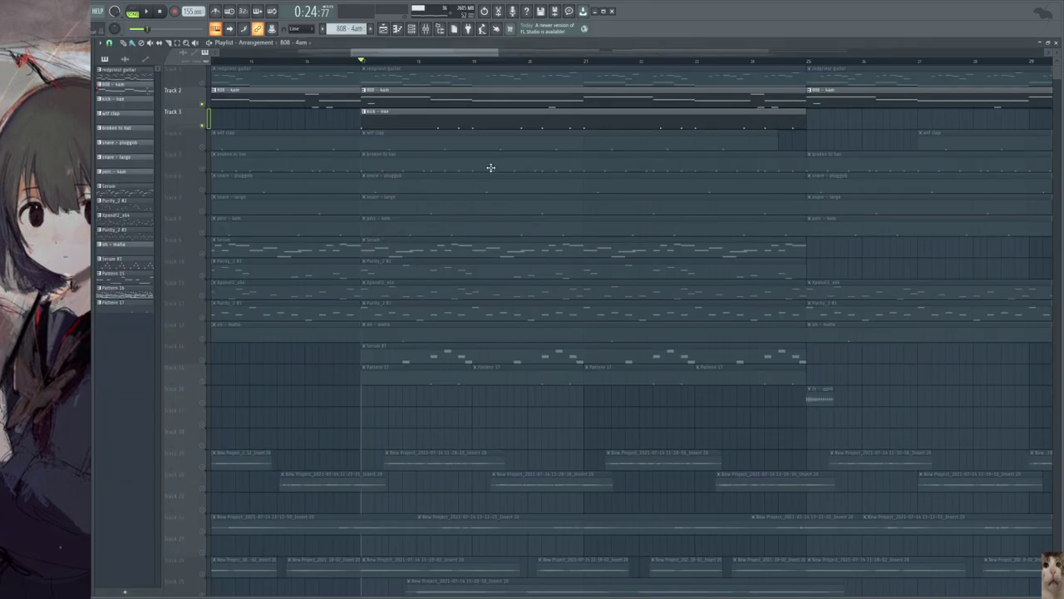
{"action": "scroll", "coordinate": [510, 200], "scroll_direction": "down", "scroll_amount": 2}
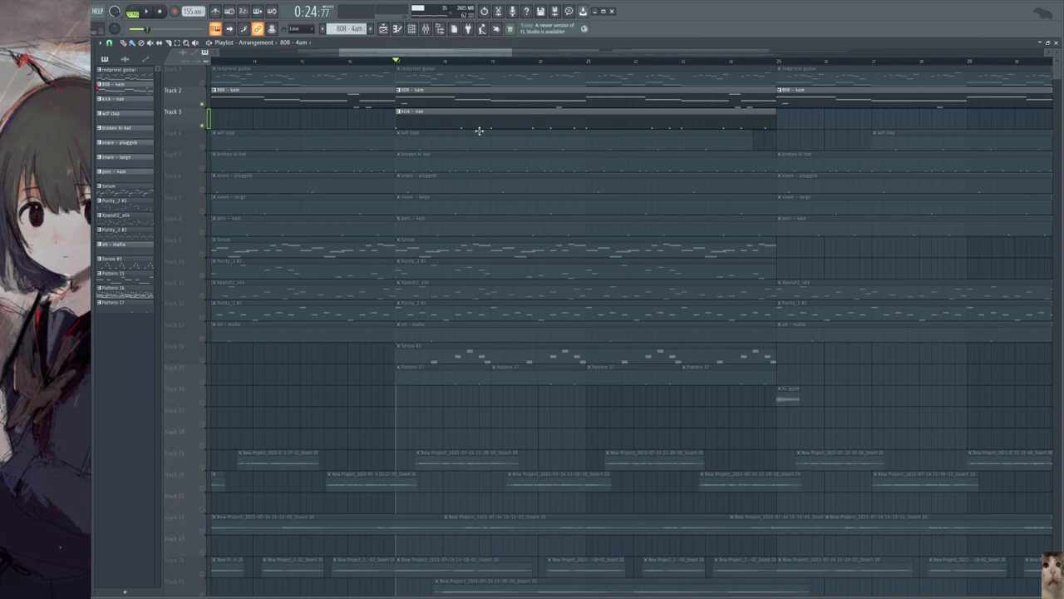
- Solo Track 4, play the wtf clap part briefly, and check its notes in the piano roll
{"action": "right_click", "coordinate": [205, 146]}
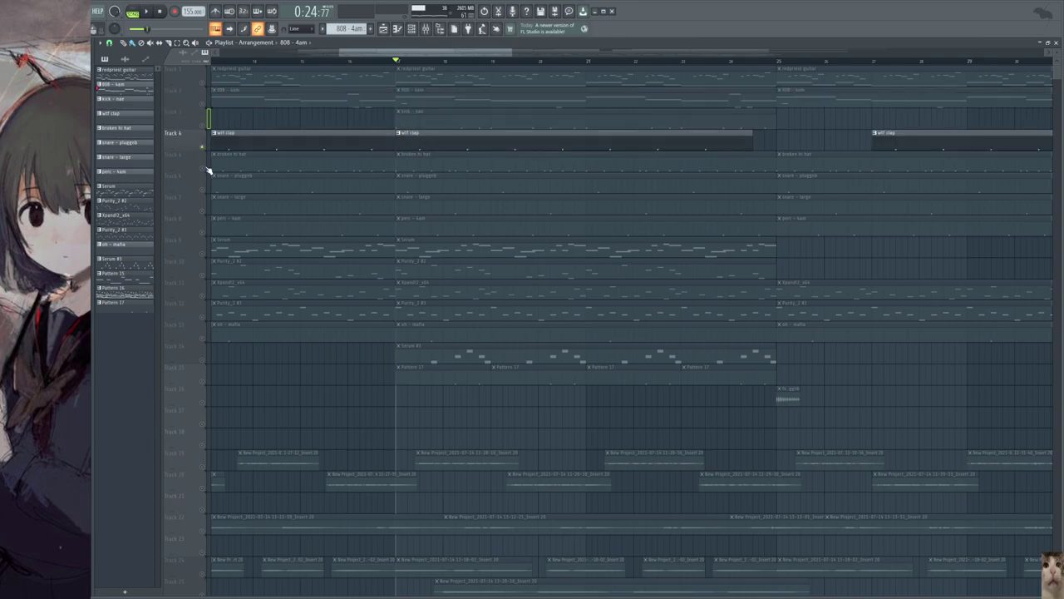
{"action": "left_click", "coordinate": [205, 168]}
{"action": "left_click", "coordinate": [204, 170]}
{"action": "scroll", "coordinate": [442, 169], "scroll_direction": "up", "scroll_amount": 2}
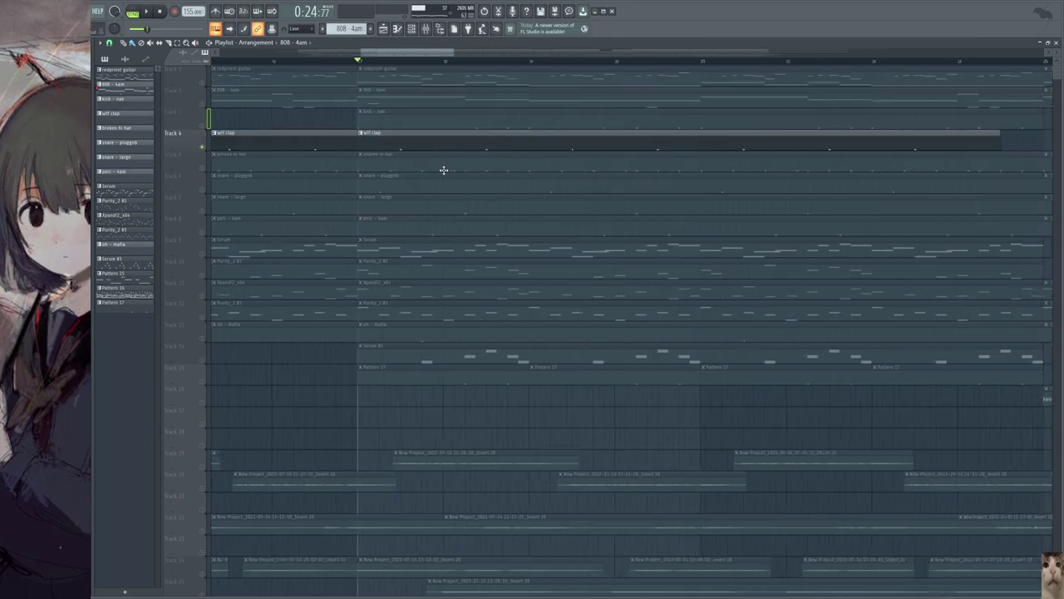
{"action": "key", "text": "space"}
{"action": "key", "text": "space"}
{"action": "scroll", "coordinate": [582, 148], "scroll_direction": "down", "scroll_amount": 2}
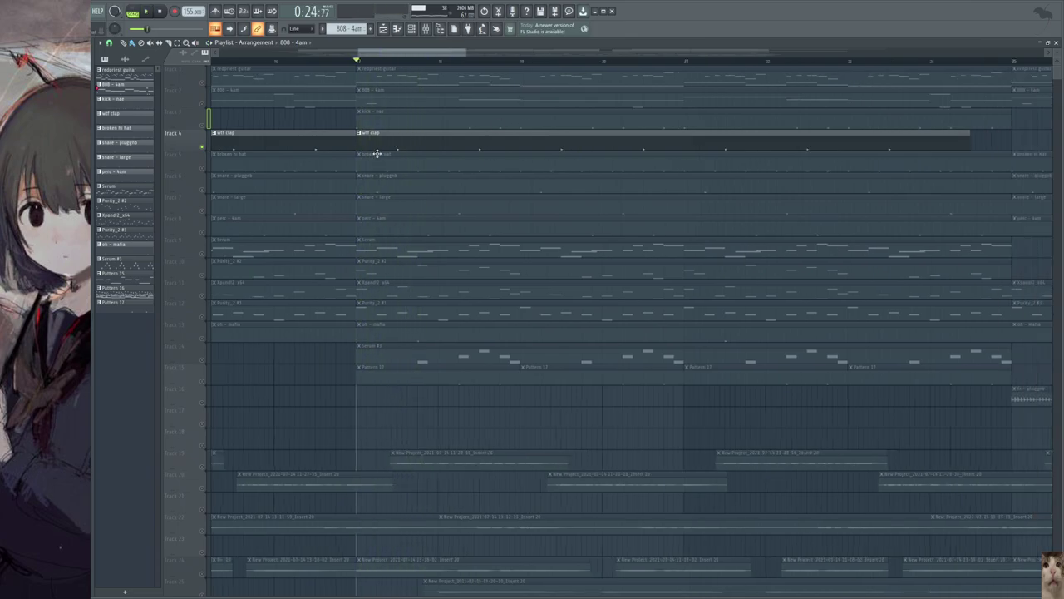
{"action": "double_click", "coordinate": [642, 138]}
{"action": "key", "text": "F7"}
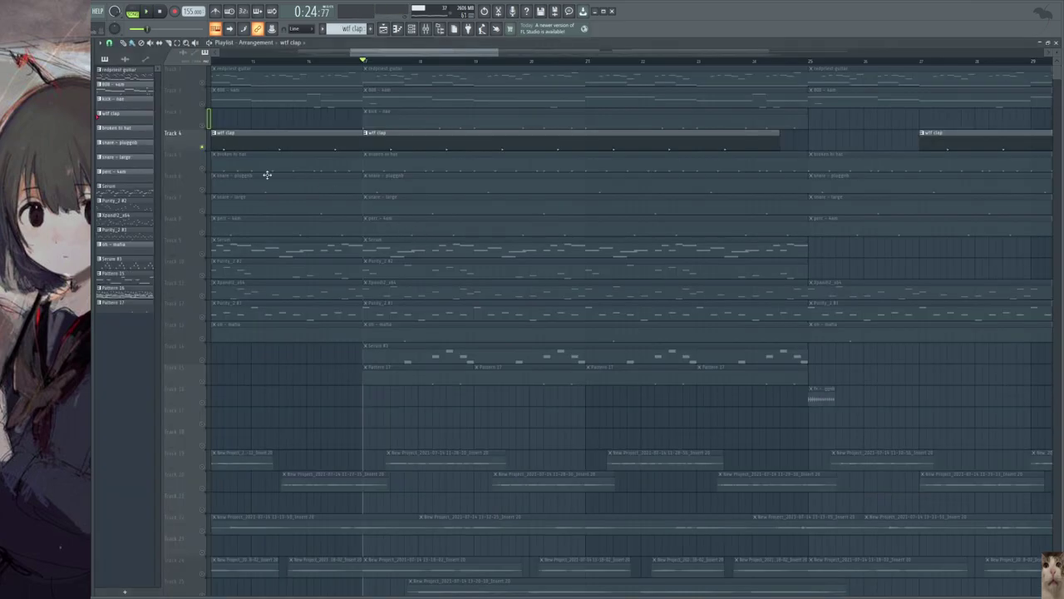
- Solo Track 5, switch to the snare Tracks 6 and 7, and re-enable Track 5 to view the three parts enlarged
{"action": "left_click", "coordinate": [205, 168]}
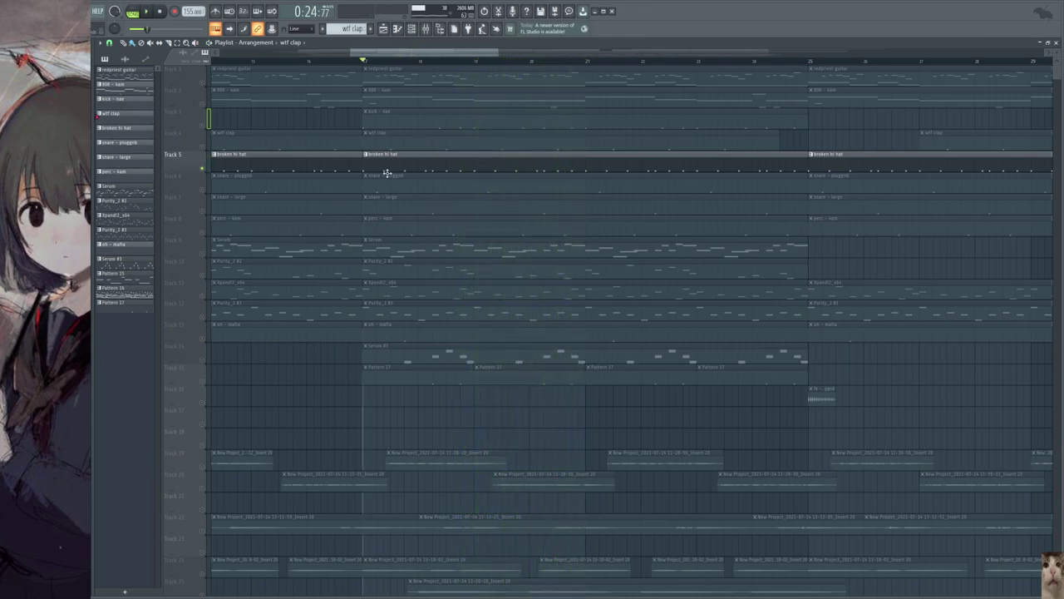
{"action": "left_click_drag", "start_coordinate": [208, 189], "coordinate": [202, 218]}
{"action": "left_click", "coordinate": [203, 166]}
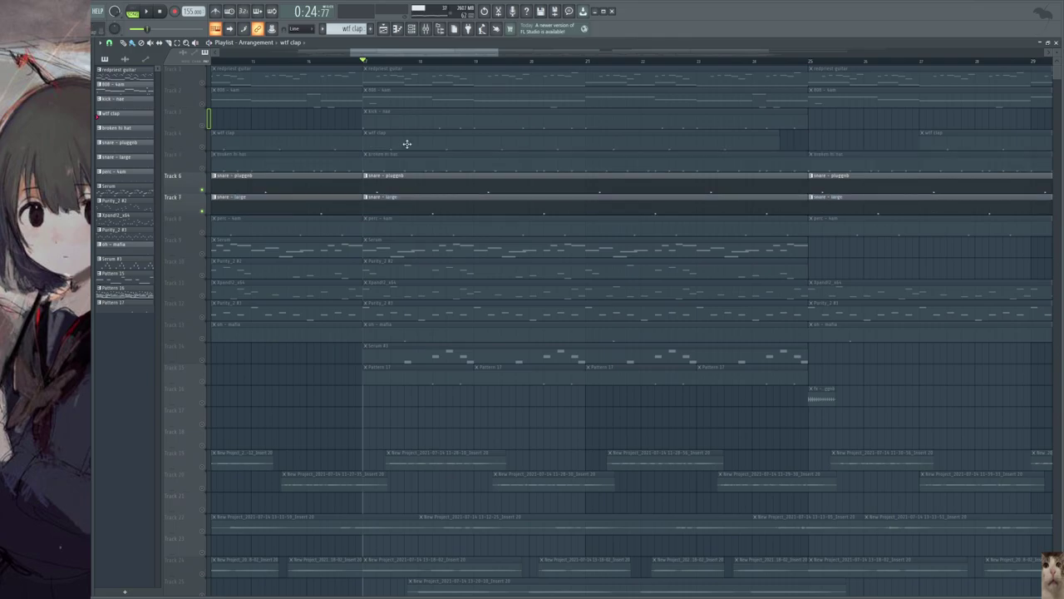
{"action": "left_click", "coordinate": [203, 168]}
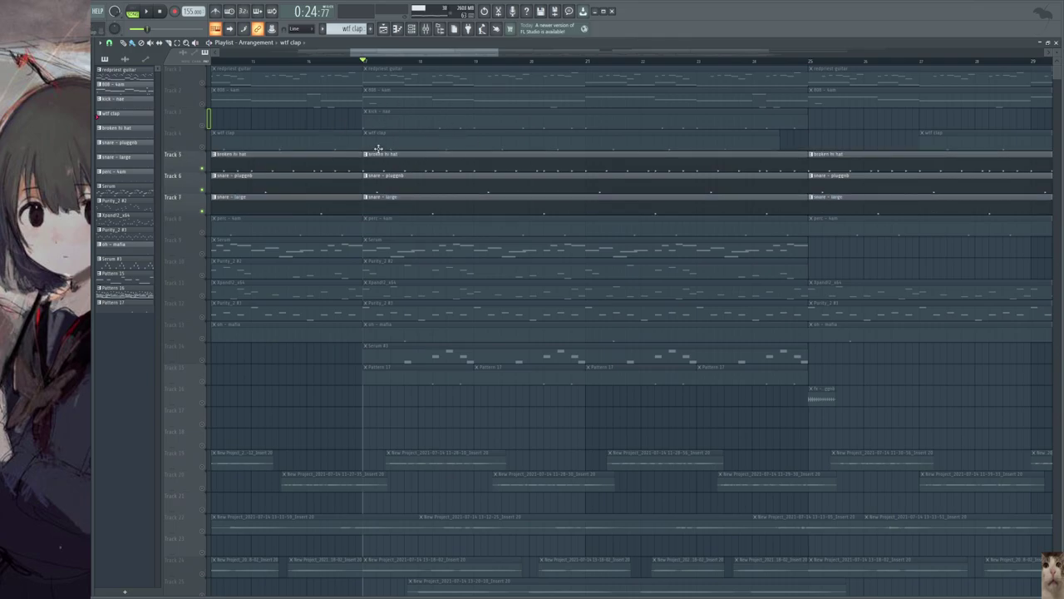
{"action": "scroll", "coordinate": [378, 149], "scroll_direction": "down", "scroll_amount": 2}
{"action": "scroll", "coordinate": [358, 189], "scroll_direction": "up", "scroll_amount": 5}
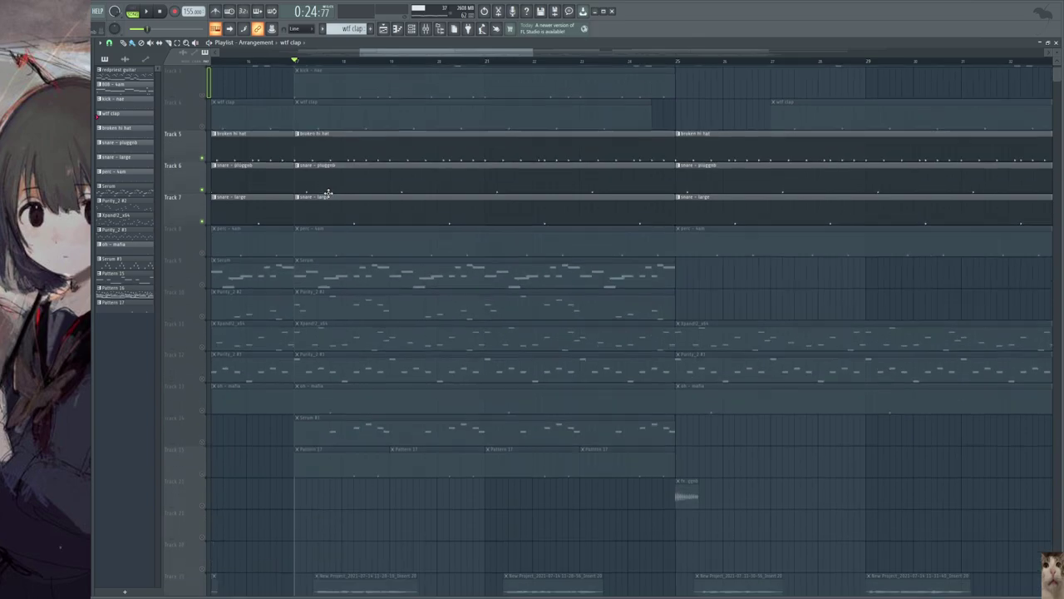
{"action": "scroll", "coordinate": [243, 287], "scroll_direction": "up", "scroll_amount": 1}
{"action": "scroll", "coordinate": [225, 283], "scroll_direction": "down", "scroll_amount": 3}
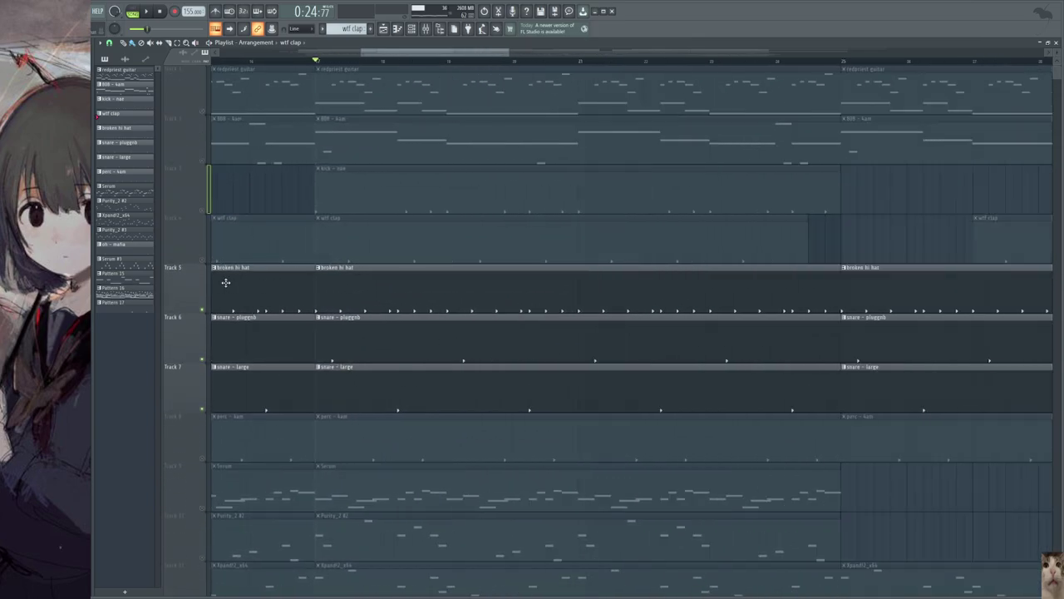
- Open the snare - pluggnb pattern in the piano roll, inspect the spacing of its notes, and return to the playlist
{"action": "scroll", "coordinate": [283, 280], "scroll_direction": "up", "scroll_amount": 3}
{"action": "scroll", "coordinate": [581, 307], "scroll_direction": "down", "scroll_amount": 1}
{"action": "scroll", "coordinate": [447, 299], "scroll_direction": "up", "scroll_amount": 1}
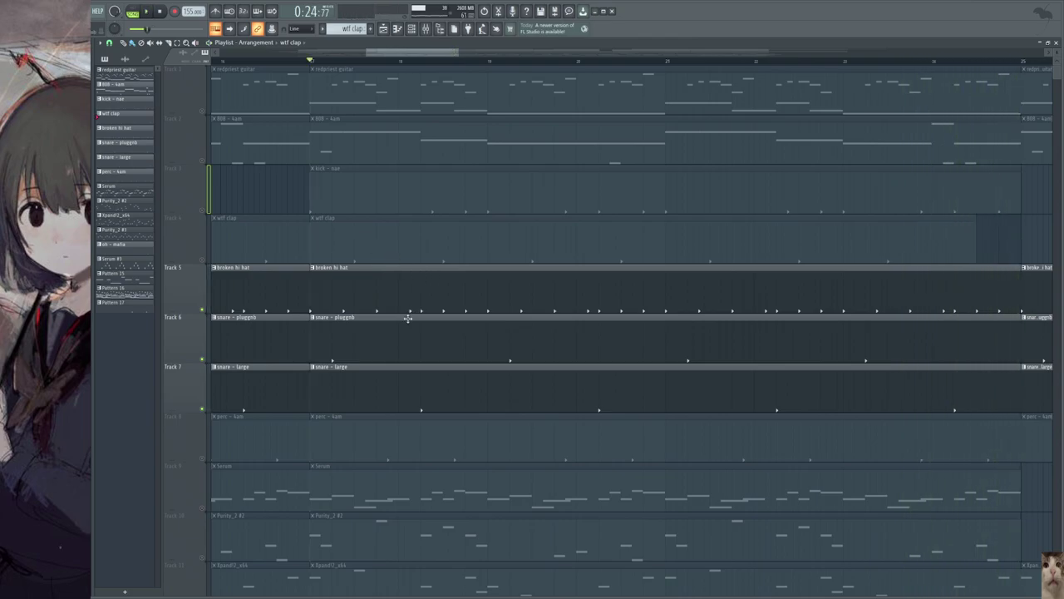
{"action": "double_click", "coordinate": [407, 318]}
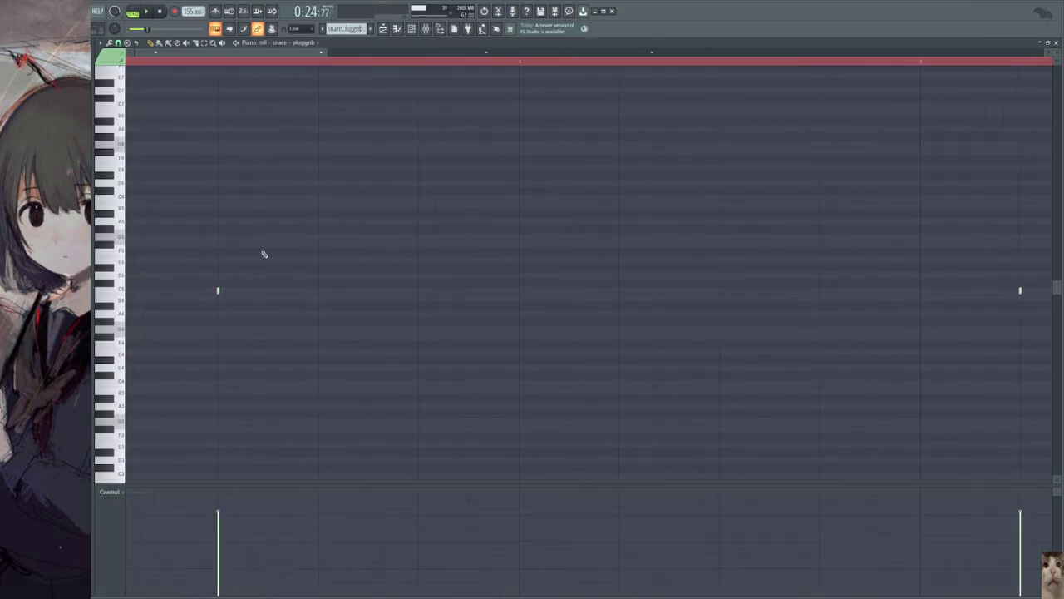
{"action": "scroll", "coordinate": [147, 280], "scroll_direction": "down", "scroll_amount": 4}
{"action": "scroll", "coordinate": [117, 299], "scroll_direction": "up", "scroll_amount": 3}
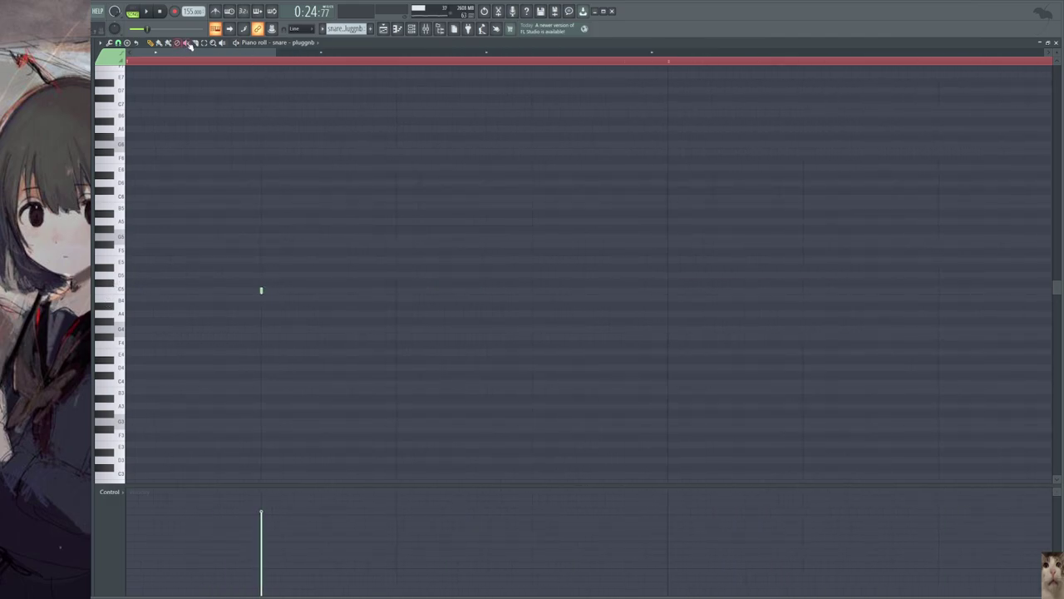
{"action": "left_click", "coordinate": [208, 64]}
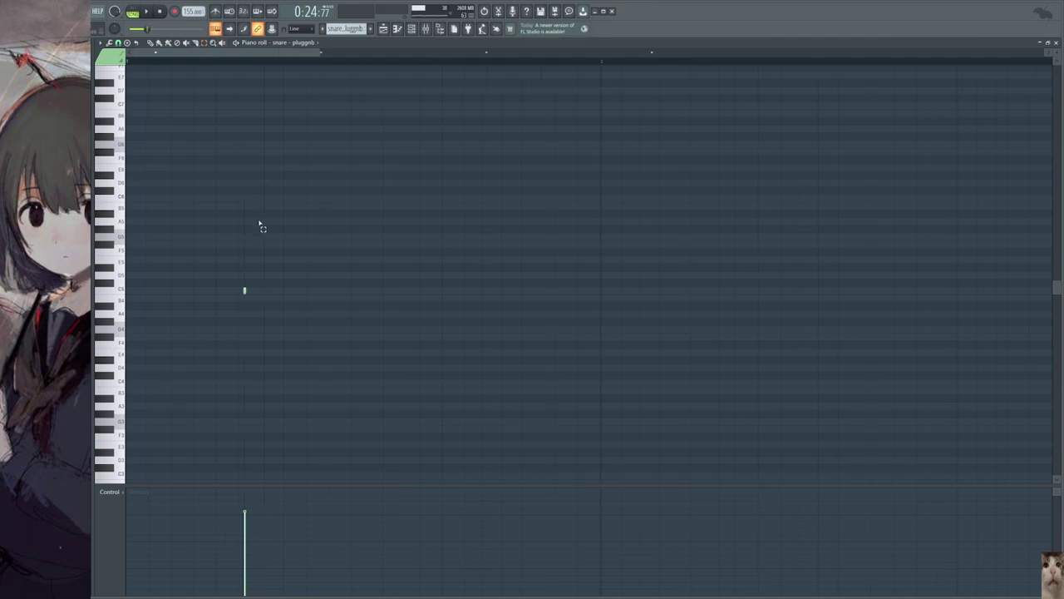
{"action": "scroll", "coordinate": [155, 277], "scroll_direction": "down", "scroll_amount": 3}
{"action": "scroll", "coordinate": [136, 285], "scroll_direction": "up", "scroll_amount": 3}
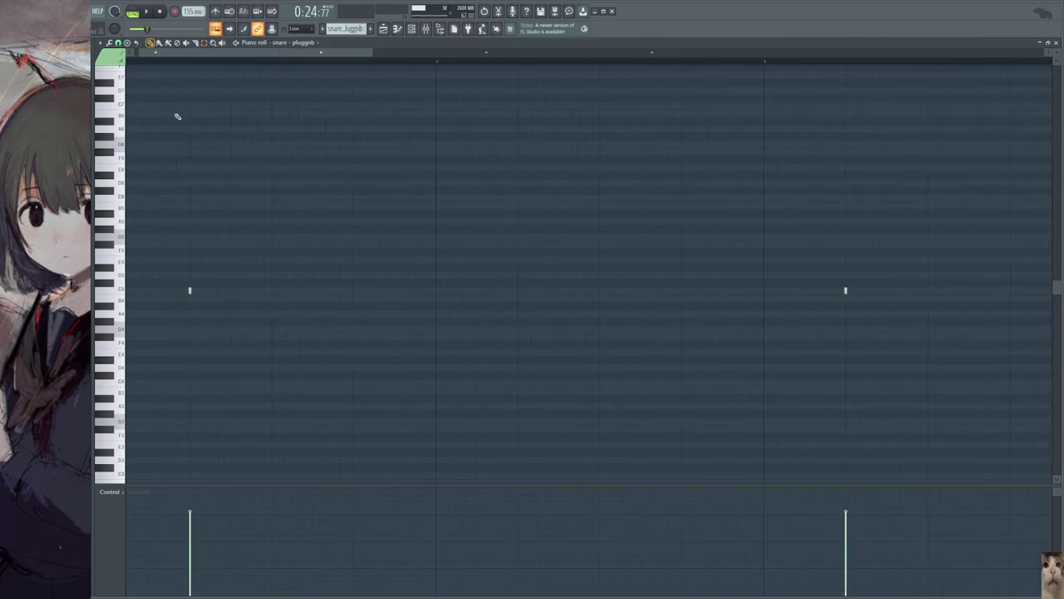
{"action": "scroll", "coordinate": [167, 279], "scroll_direction": "down", "scroll_amount": 4}
{"action": "key", "text": "F5"}
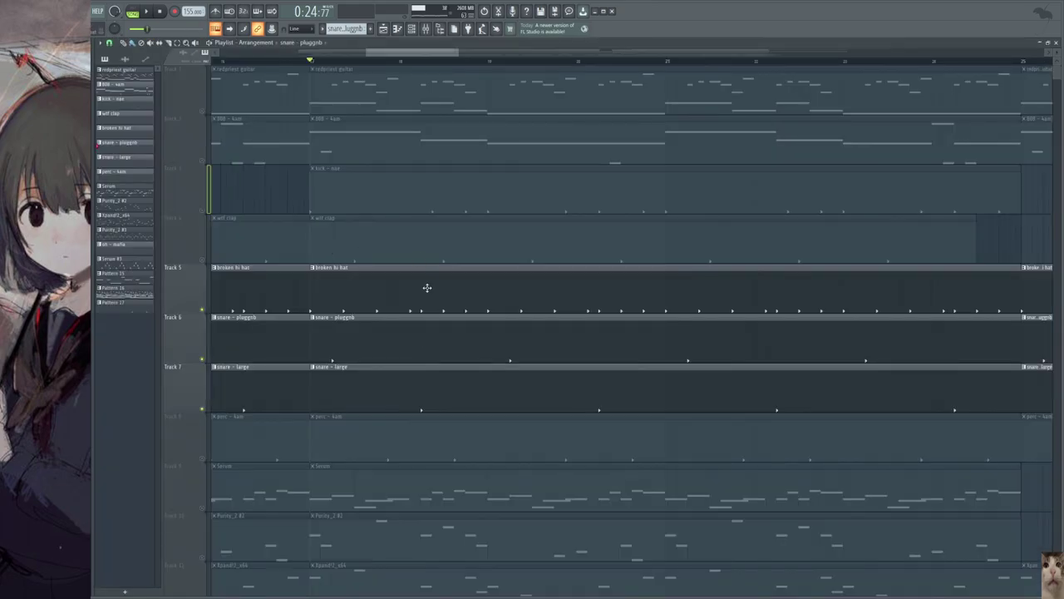
- Play the drums with Track 4 enabled, and check the snare - pluggnb notes against playback in the piano roll
{"action": "left_click", "coordinate": [202, 261]}
{"action": "scroll", "coordinate": [258, 328], "scroll_direction": "up", "scroll_amount": 2}
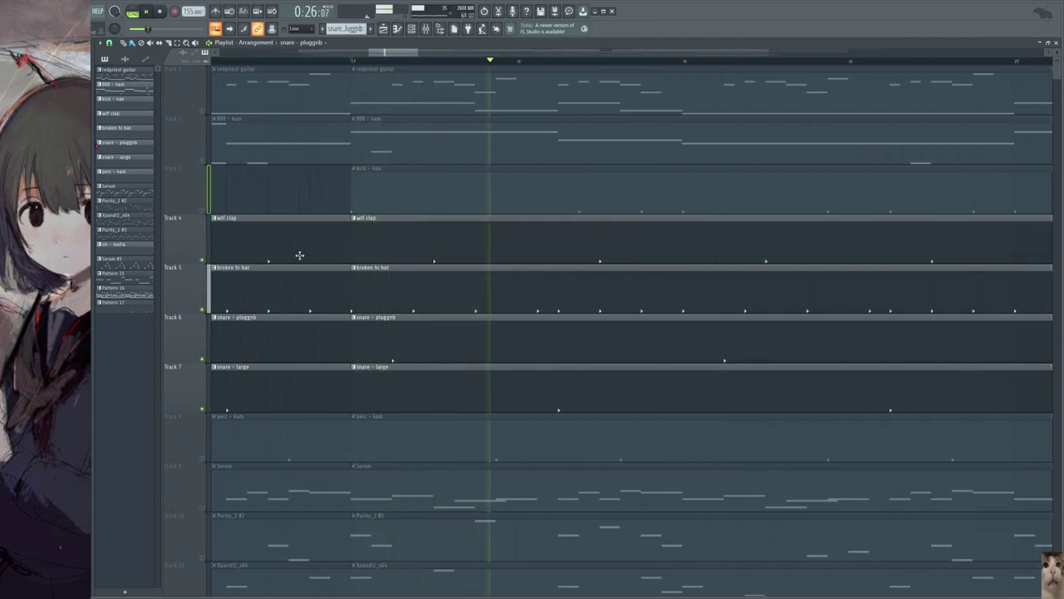
{"action": "double_click", "coordinate": [395, 337]}
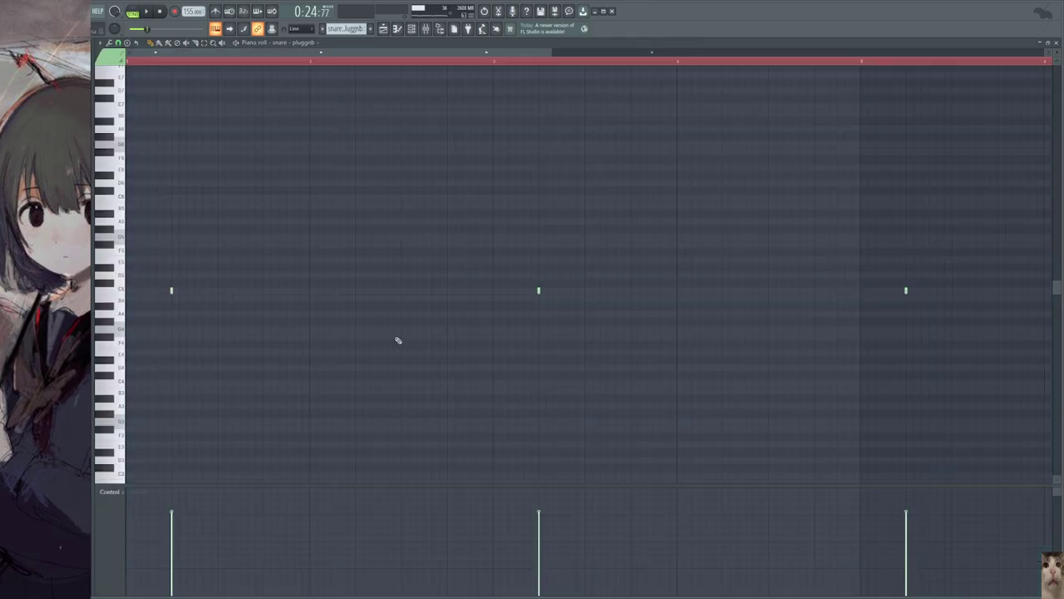
{"action": "key", "text": "space"}
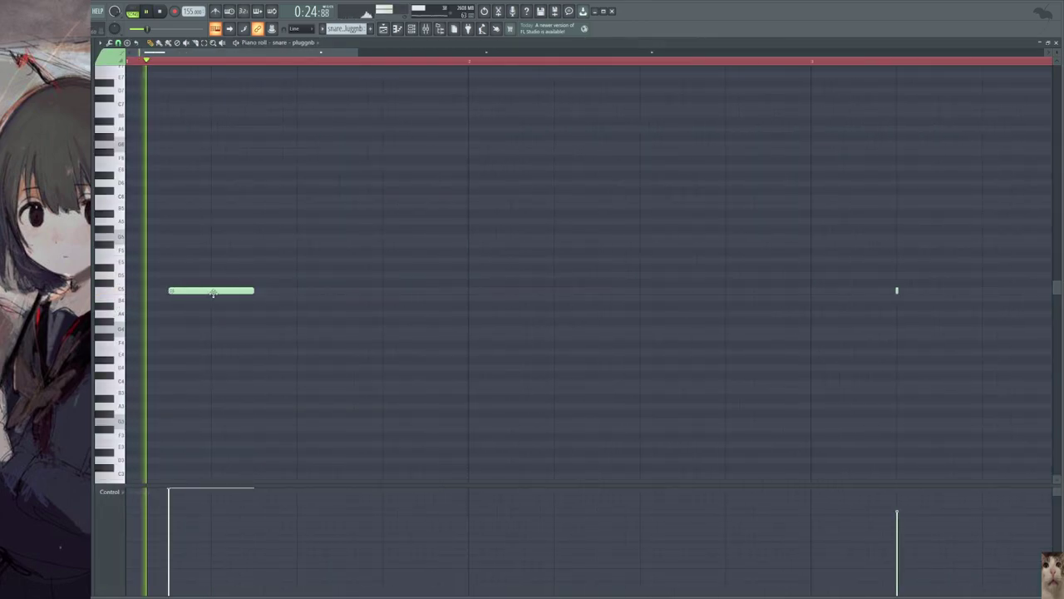
{"action": "key", "text": "space"}
{"action": "right_click", "coordinate": [218, 291]}
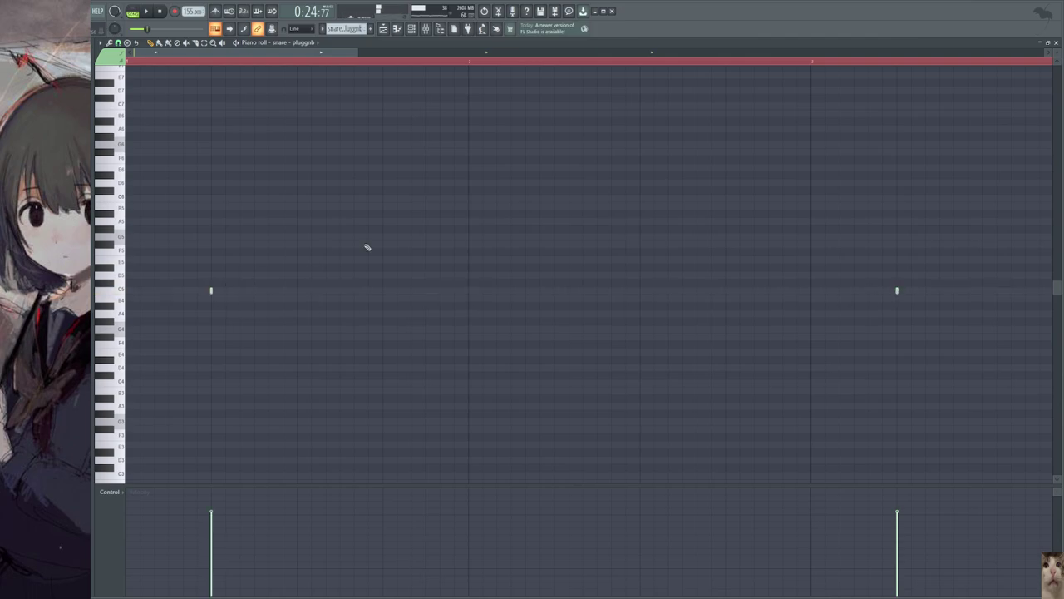
{"action": "key", "text": "space"}
{"action": "scroll", "coordinate": [324, 374], "scroll_direction": "down", "scroll_amount": 2}
{"action": "key", "text": "space"}
{"action": "key", "text": "Escape"}
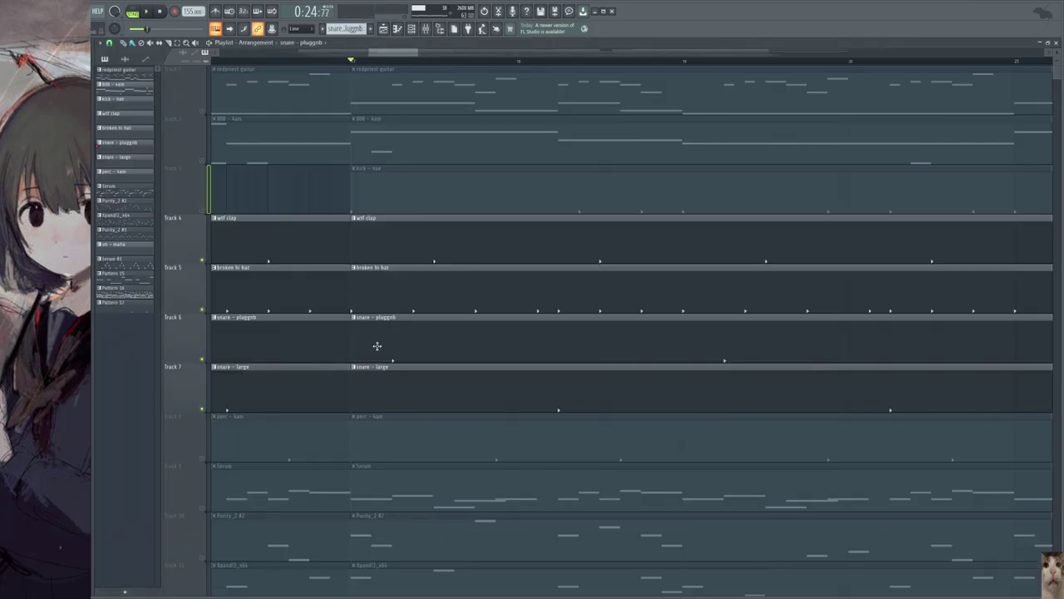
- Solo the perc on Track 8, re-enable Tracks 7, 6 and 5, and play the four parts together
{"action": "scroll", "coordinate": [371, 374], "scroll_direction": "down", "scroll_amount": 2}
{"action": "right_click", "coordinate": [203, 459]}
{"action": "scroll", "coordinate": [427, 399], "scroll_direction": "down", "scroll_amount": 2}
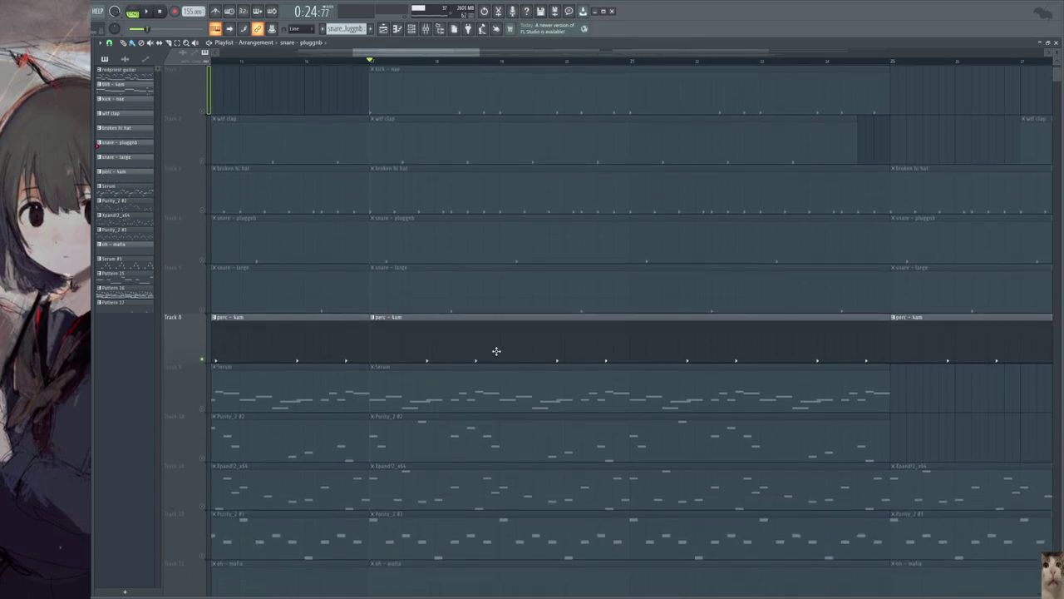
{"action": "left_click", "coordinate": [202, 310]}
{"action": "left_click", "coordinate": [202, 259]}
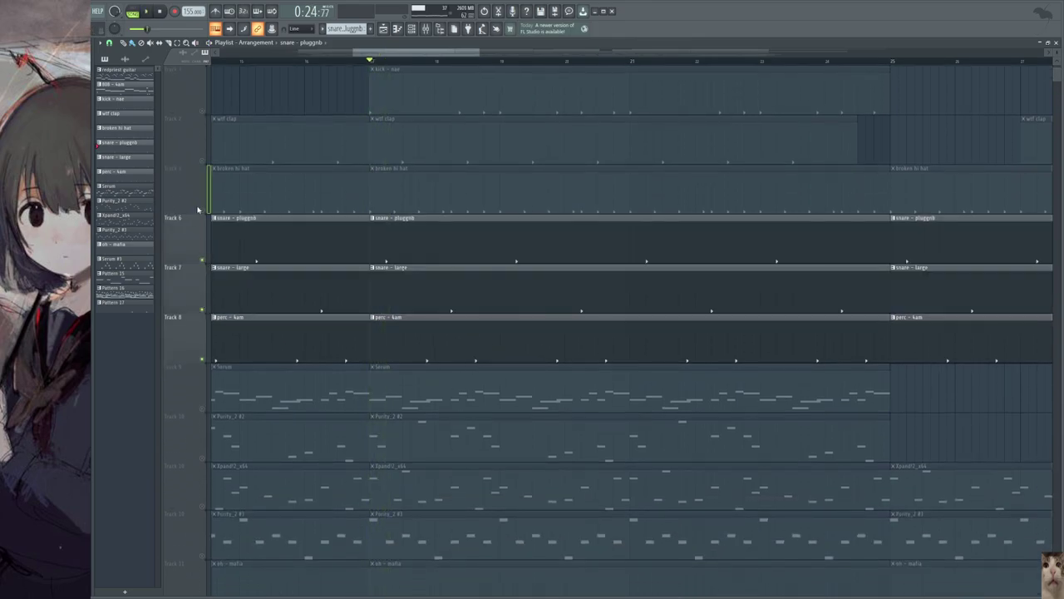
{"action": "left_click", "coordinate": [202, 210]}
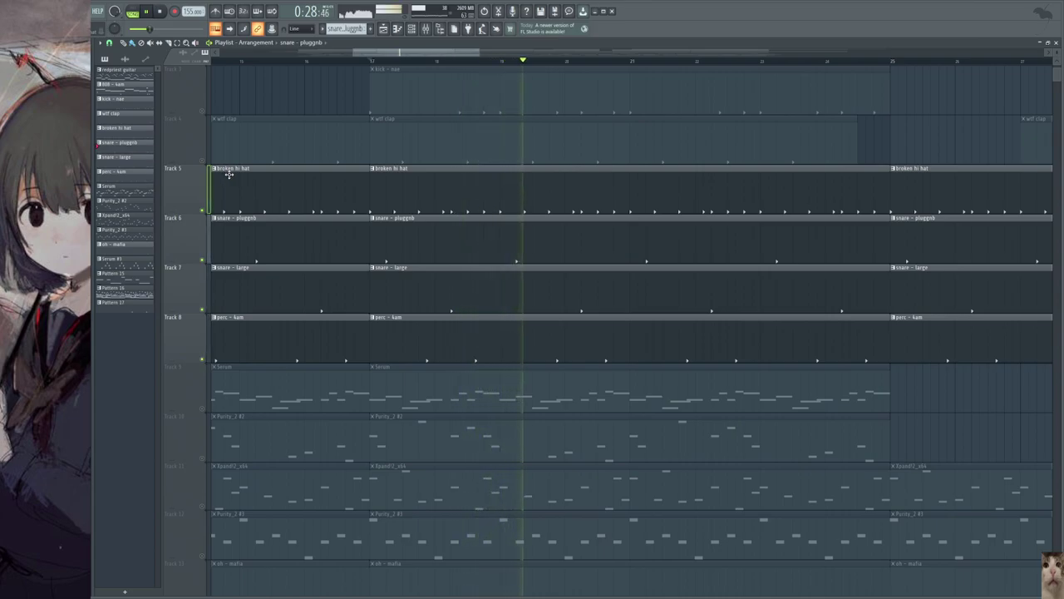
{"action": "scroll", "coordinate": [588, 325], "scroll_direction": "down", "scroll_amount": 3}
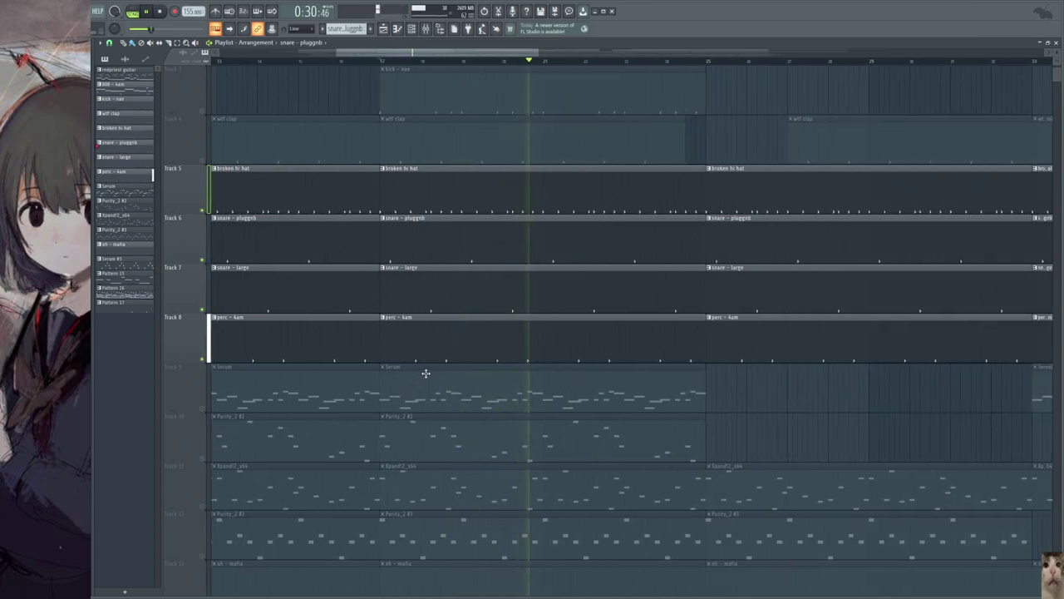
{"action": "key", "text": "space"}
- Re-enable Tracks 4, 3 and 2 and play the full drum section together with the 808
{"action": "scroll", "coordinate": [412, 358], "scroll_direction": "up", "scroll_amount": 2}
{"action": "left_click", "coordinate": [204, 258]}
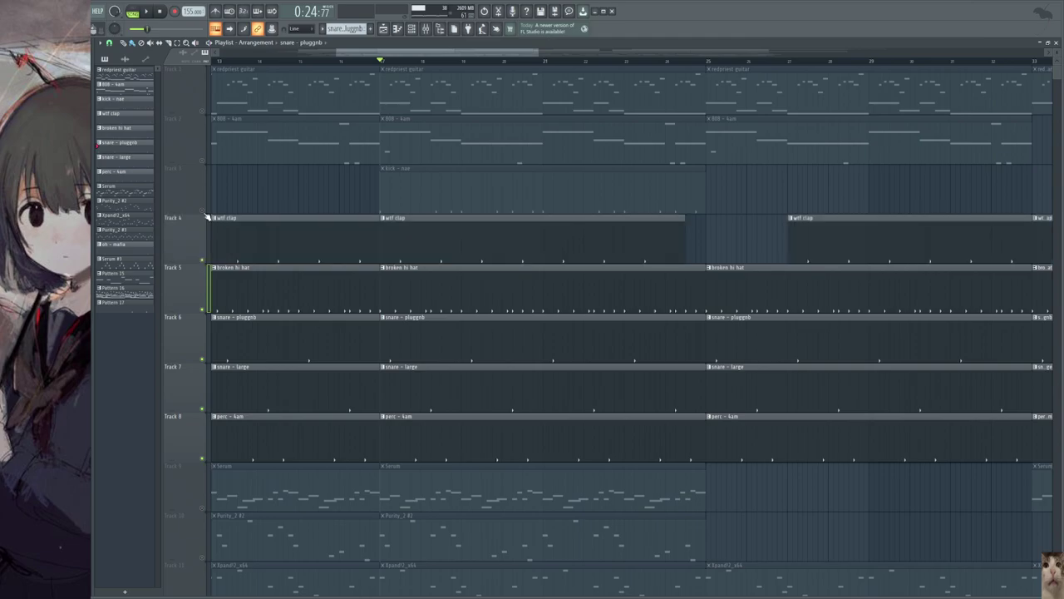
{"action": "left_click", "coordinate": [203, 209]}
{"action": "left_click", "coordinate": [202, 160]}
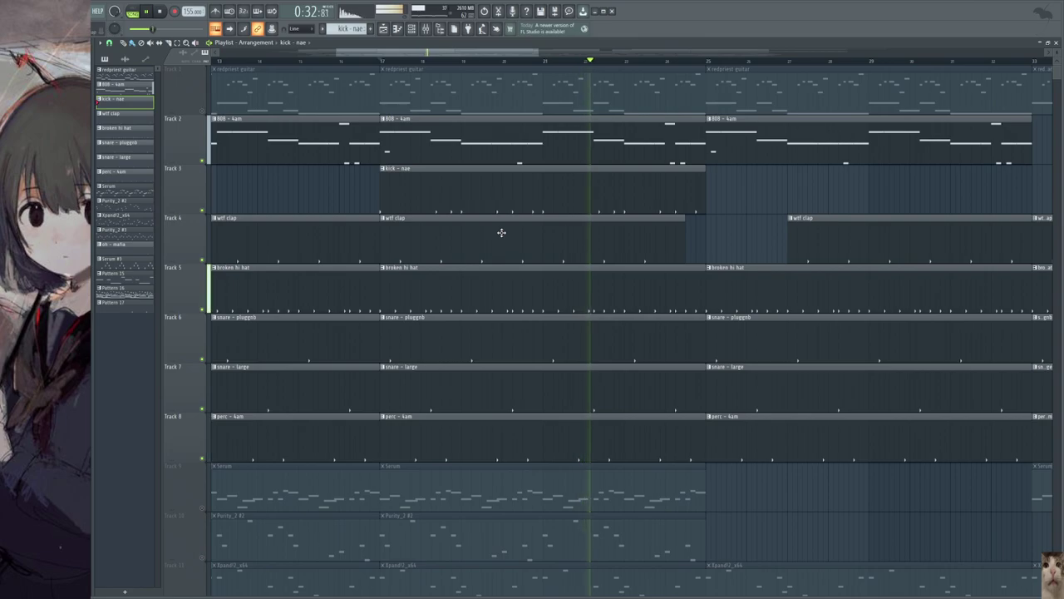
{"action": "scroll", "coordinate": [709, 262], "scroll_direction": "up", "scroll_amount": 1}
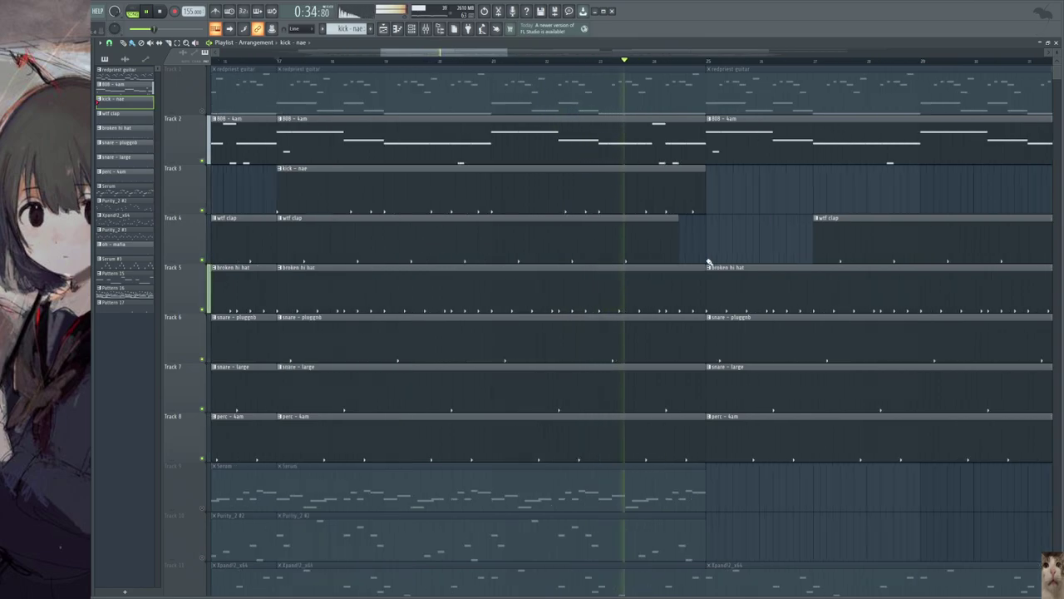
{"action": "scroll", "coordinate": [709, 265], "scroll_direction": "up", "scroll_amount": 3}
{"action": "key", "text": "space"}
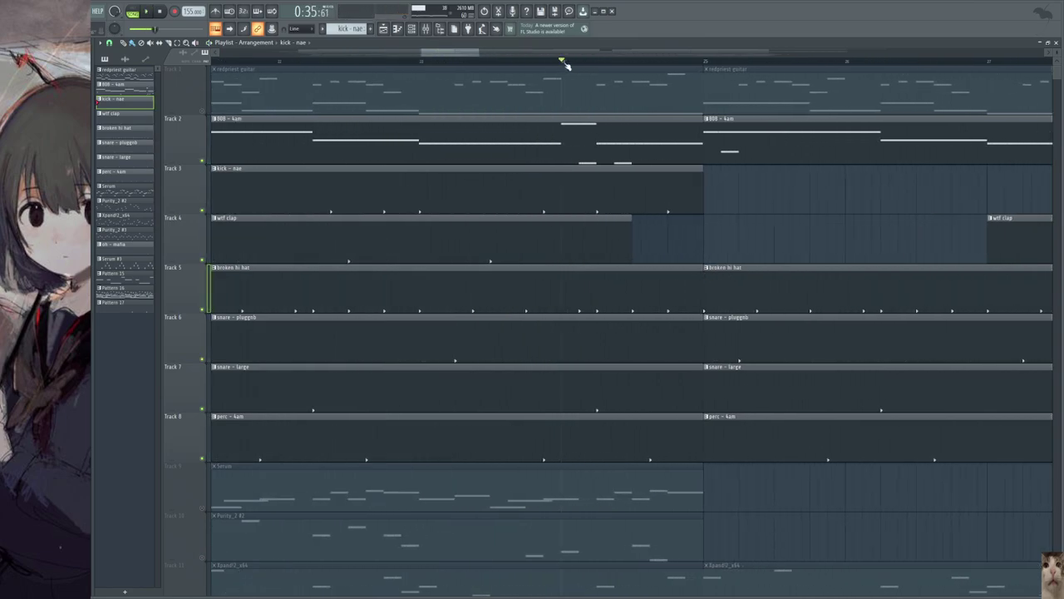
- Play from bar 23 through the gap between the wtf clap clips on Track 4
{"action": "scroll", "coordinate": [532, 249], "scroll_direction": "down", "scroll_amount": 4}
{"action": "scroll", "coordinate": [473, 238], "scroll_direction": "up", "scroll_amount": 2}
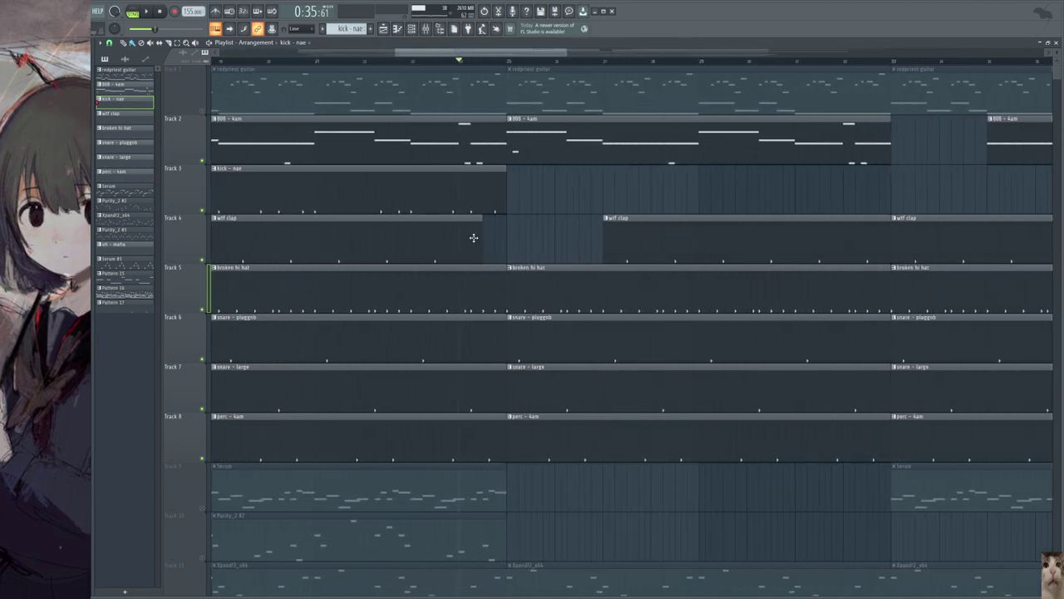
{"action": "scroll", "coordinate": [473, 238], "scroll_direction": "up", "scroll_amount": 2}
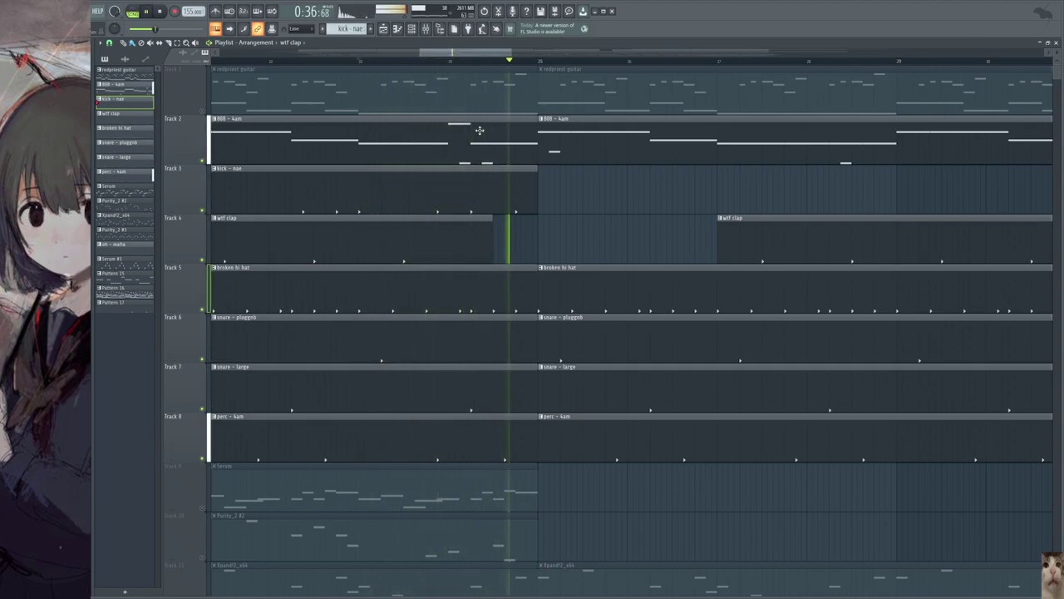
{"action": "key", "text": "space"}
- View the whole arrangement with the melody tracks re-enabled and the playhead at bar 9
{"action": "scroll", "coordinate": [485, 199], "scroll_direction": "down", "scroll_amount": 5}
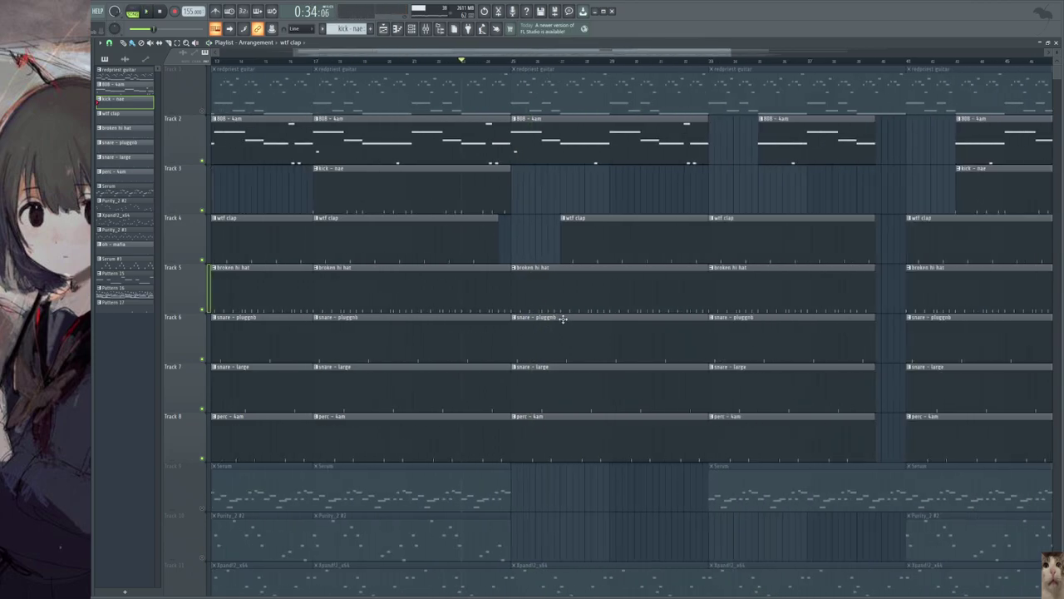
{"action": "scroll", "coordinate": [318, 309], "scroll_direction": "down", "scroll_amount": 1, "text": "ctrl"}
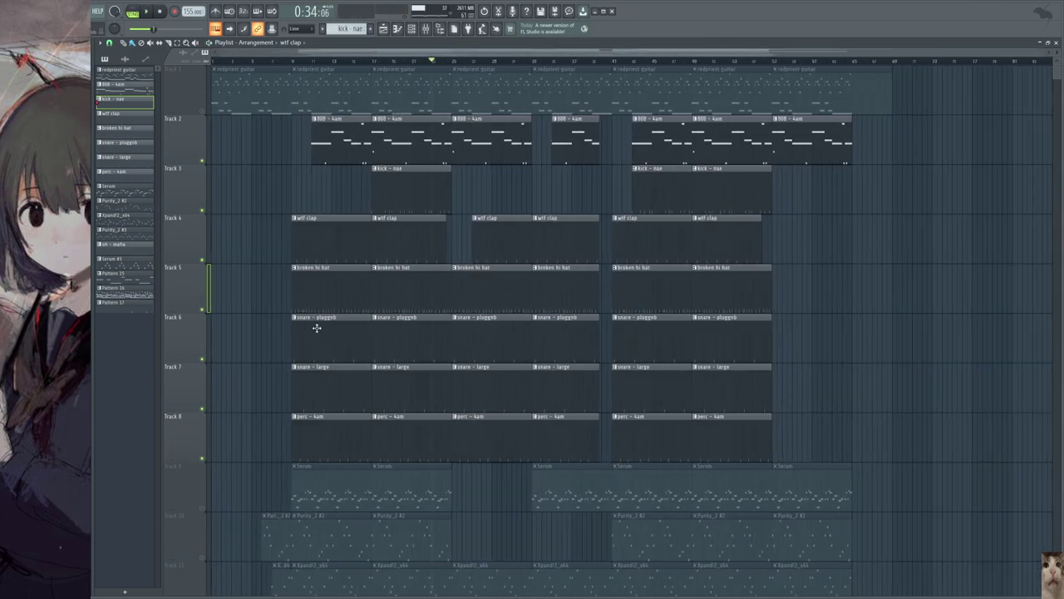
{"action": "scroll", "coordinate": [402, 360], "scroll_direction": "down", "scroll_amount": 8}
{"action": "scroll", "coordinate": [497, 333], "scroll_direction": "up", "scroll_amount": 8}
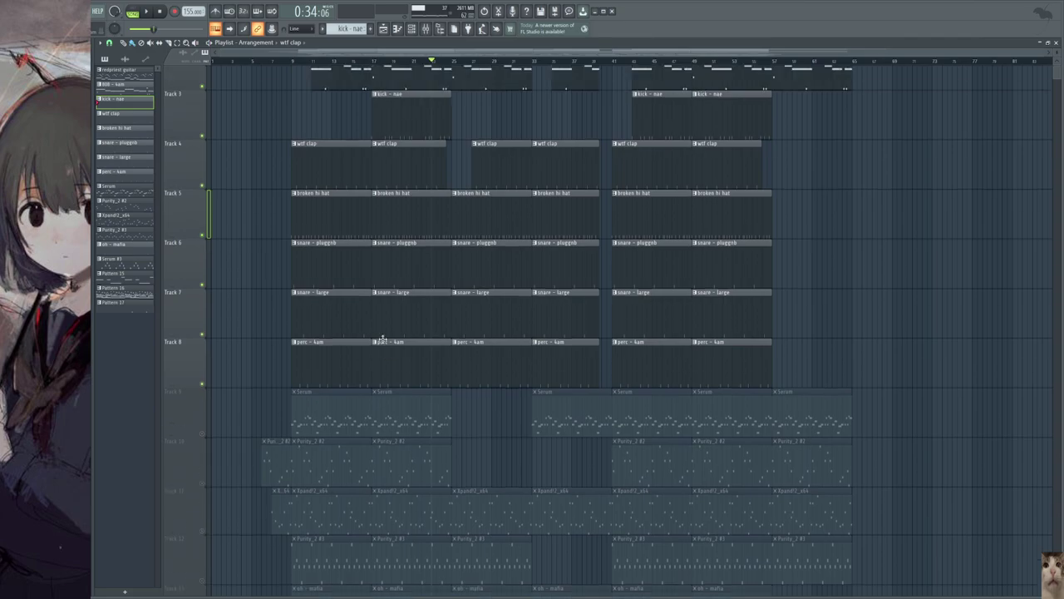
{"action": "scroll", "coordinate": [235, 366], "scroll_direction": "down", "scroll_amount": 10}
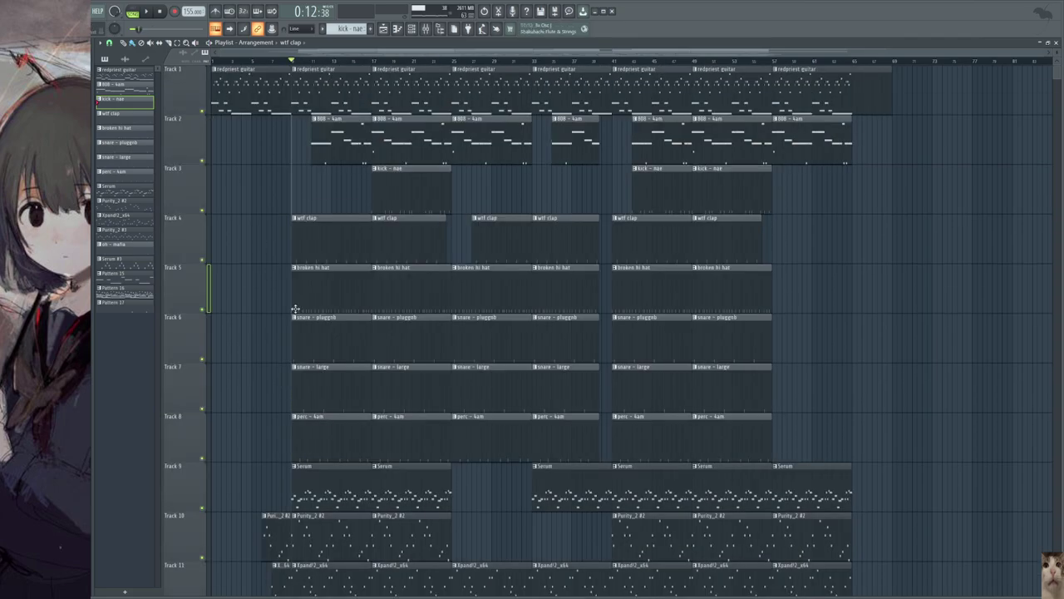
- Mute the recorded audio on Tracks 19 to 27
{"action": "left_click_drag", "start_coordinate": [208, 311], "coordinate": [204, 482]}
{"action": "left_click", "coordinate": [202, 507]}
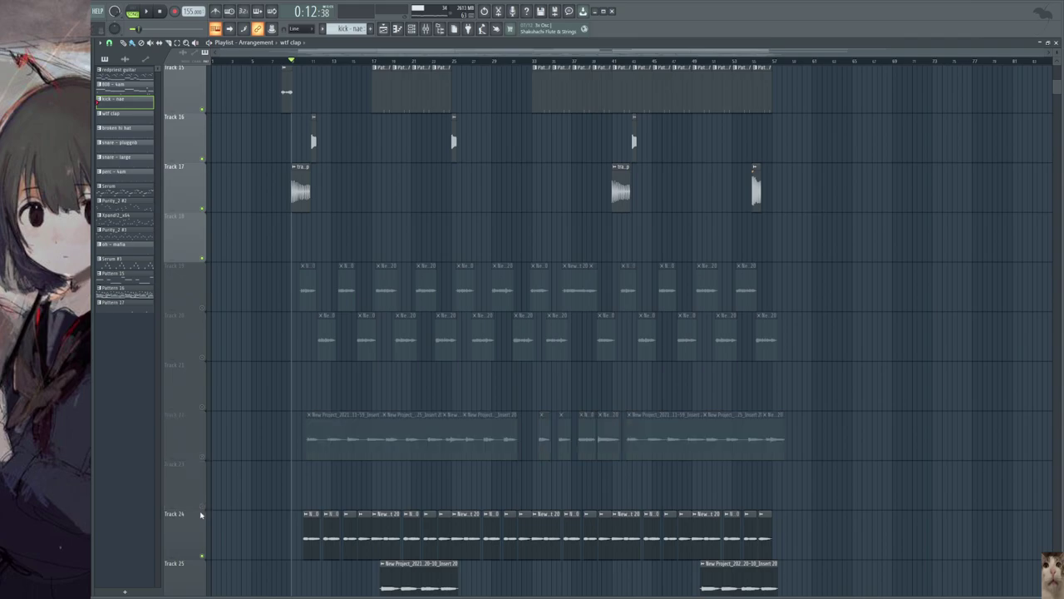
{"action": "left_click", "coordinate": [204, 556]}
{"action": "scroll", "coordinate": [205, 556], "scroll_direction": "down", "scroll_amount": 3}
{"action": "left_click", "coordinate": [202, 458]}
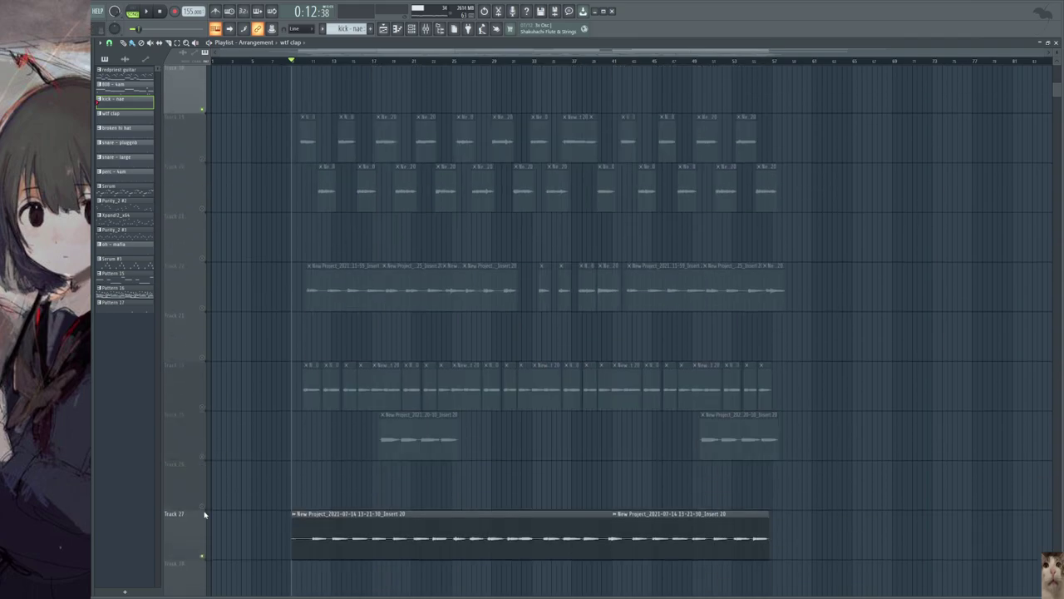
{"action": "left_click", "coordinate": [202, 556]}
- Play the fx - 4am clip on Track 15 within the mix, starting at bar 8
{"action": "scroll", "coordinate": [285, 347], "scroll_direction": "up", "scroll_amount": 9}
{"action": "scroll", "coordinate": [271, 352], "scroll_direction": "up", "scroll_amount": 5}
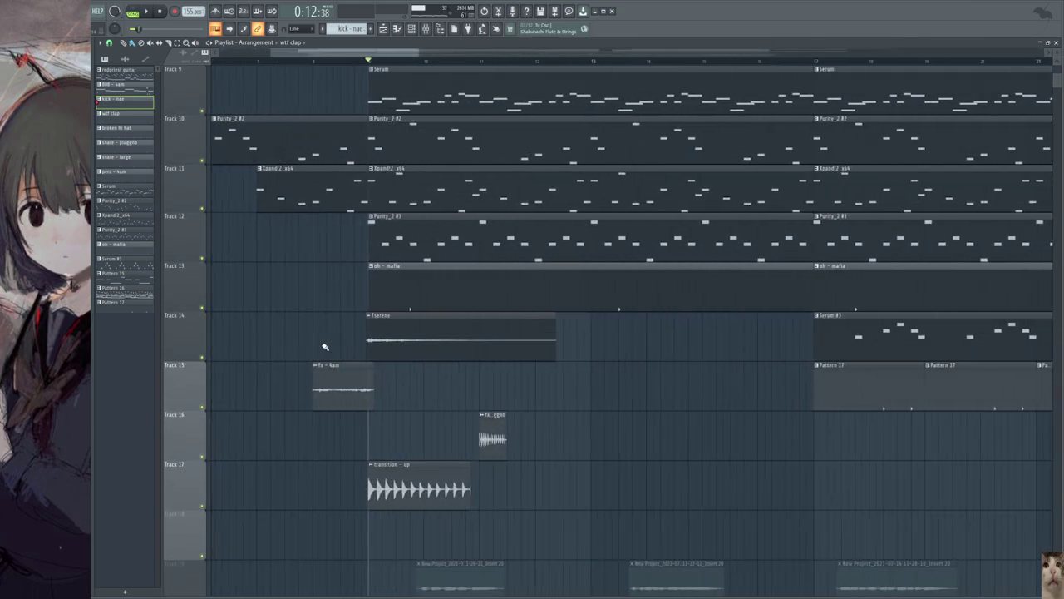
{"action": "scroll", "coordinate": [325, 347], "scroll_direction": "up", "scroll_amount": 2, "text": "ctrl"}
{"action": "left_click", "coordinate": [295, 64]}
{"action": "key", "text": "space"}
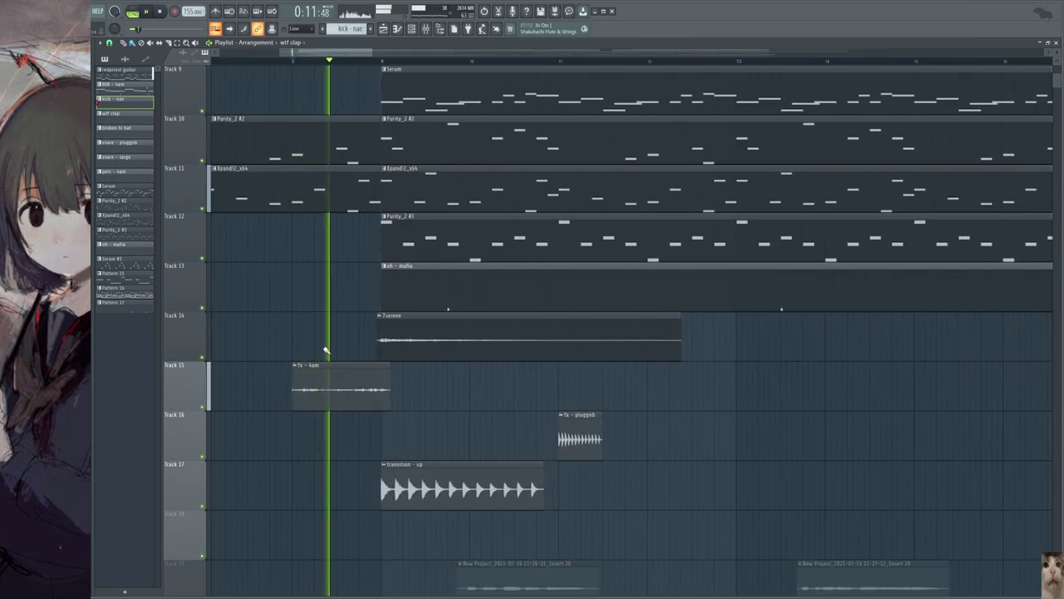
{"action": "key", "text": "space"}
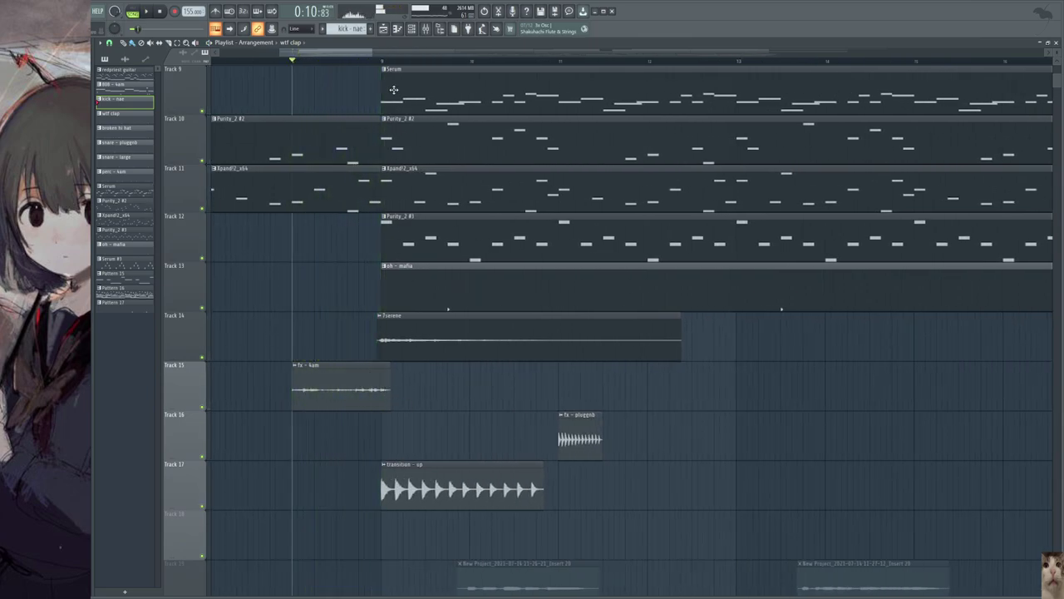
- Solo Track 17 and play the transition - up clip from bar 9
{"action": "left_click", "coordinate": [382, 62]}
{"action": "right_click", "coordinate": [202, 507]}
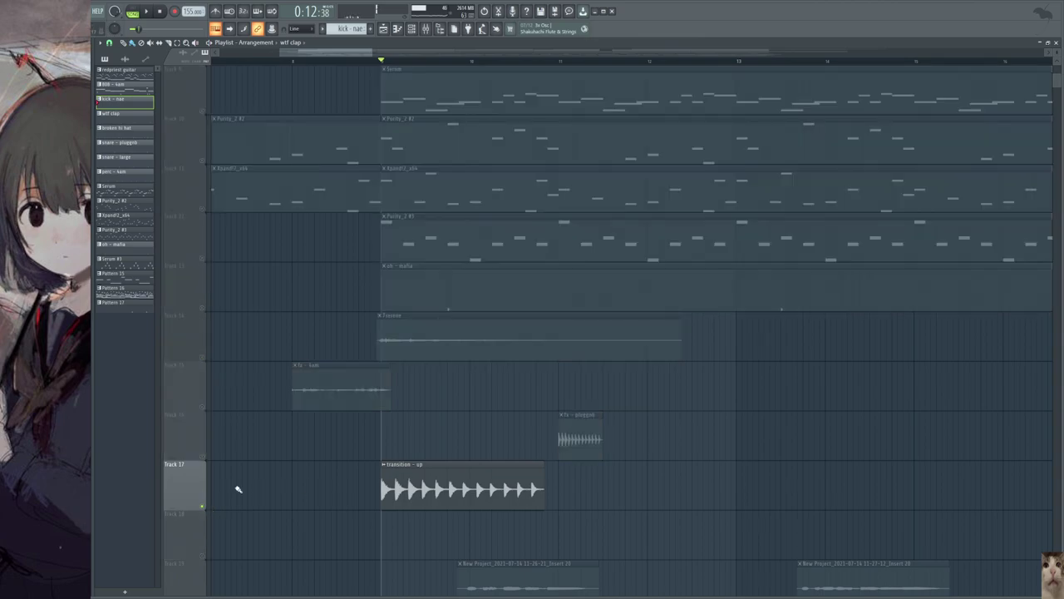
{"action": "scroll", "coordinate": [351, 398], "scroll_direction": "down", "scroll_amount": 3}
{"action": "key", "text": "space"}
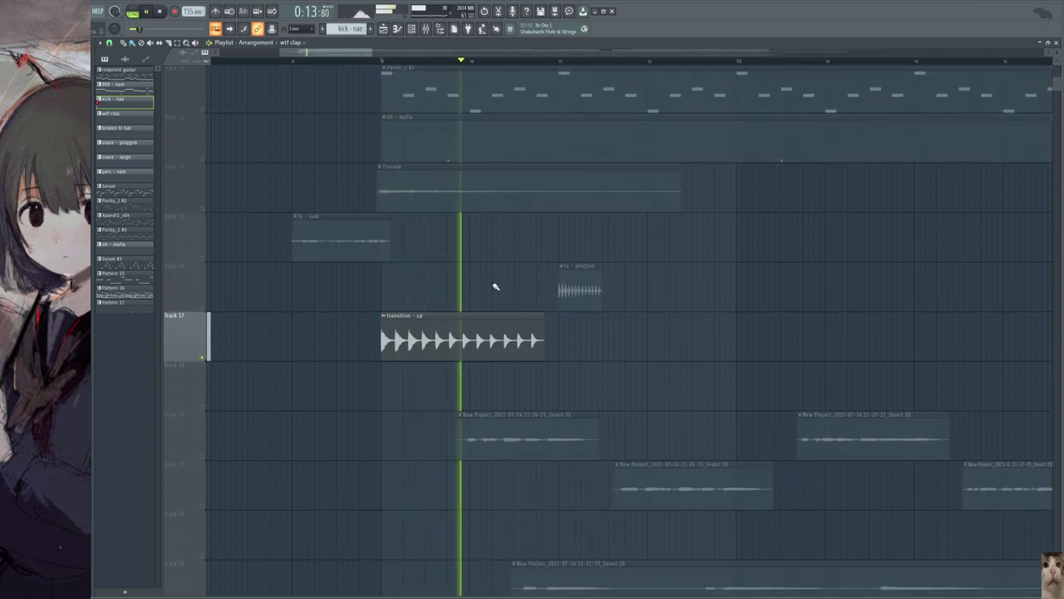
{"action": "key", "text": "space"}
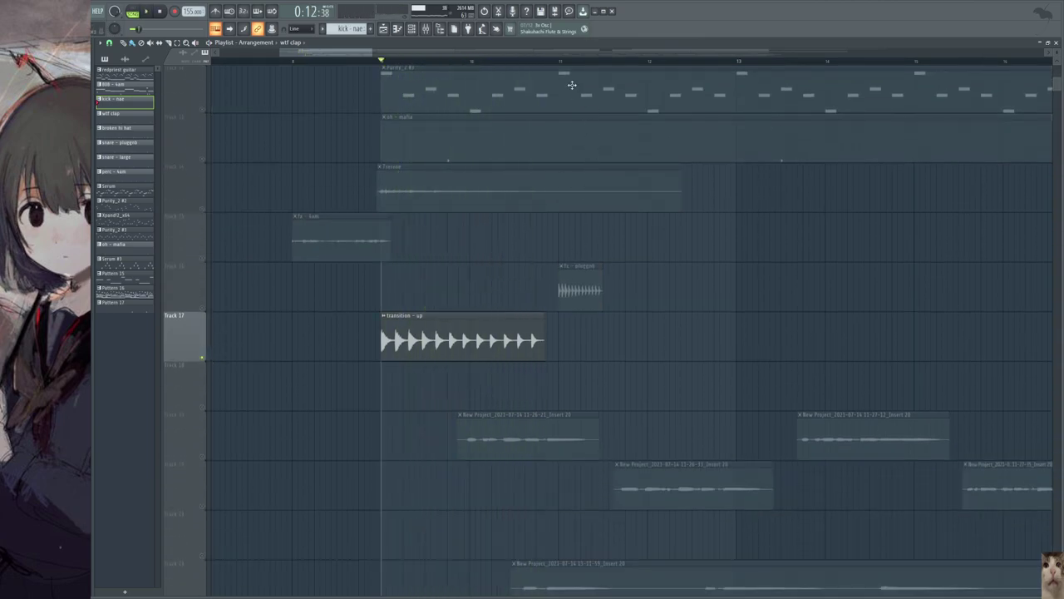
- Place the playhead at bar 11 and solo Track 16 to view the fx - pluggnb clip enlarged
{"action": "left_click", "coordinate": [558, 62]}
{"action": "right_click", "coordinate": [203, 308]}
{"action": "scroll", "coordinate": [518, 277], "scroll_direction": "up", "scroll_amount": 4}
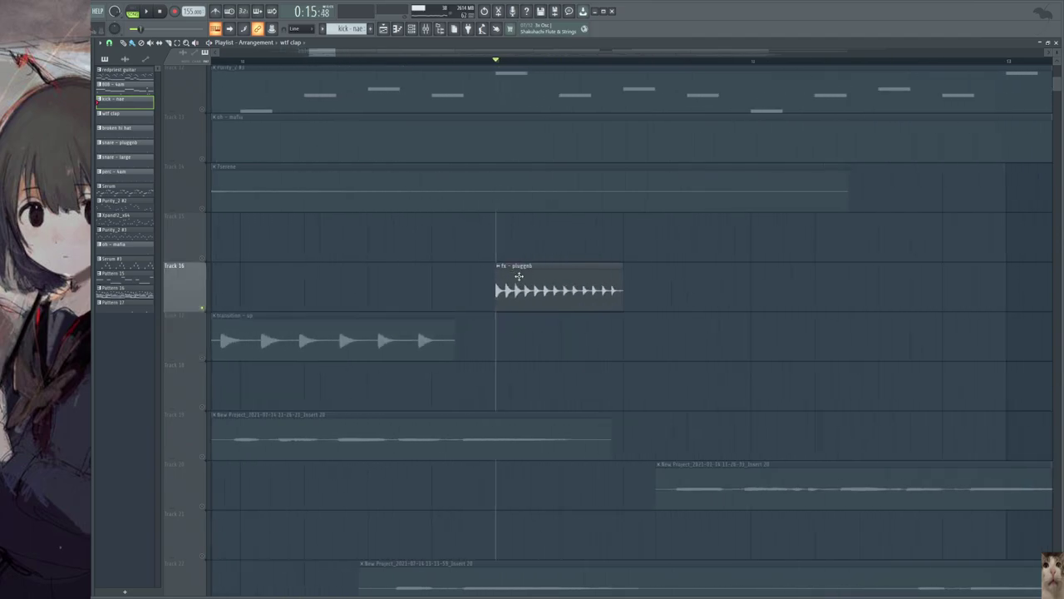
{"action": "scroll", "coordinate": [491, 311], "scroll_direction": "down", "scroll_amount": 3}
{"action": "scroll", "coordinate": [534, 311], "scroll_direction": "up", "scroll_amount": 4}
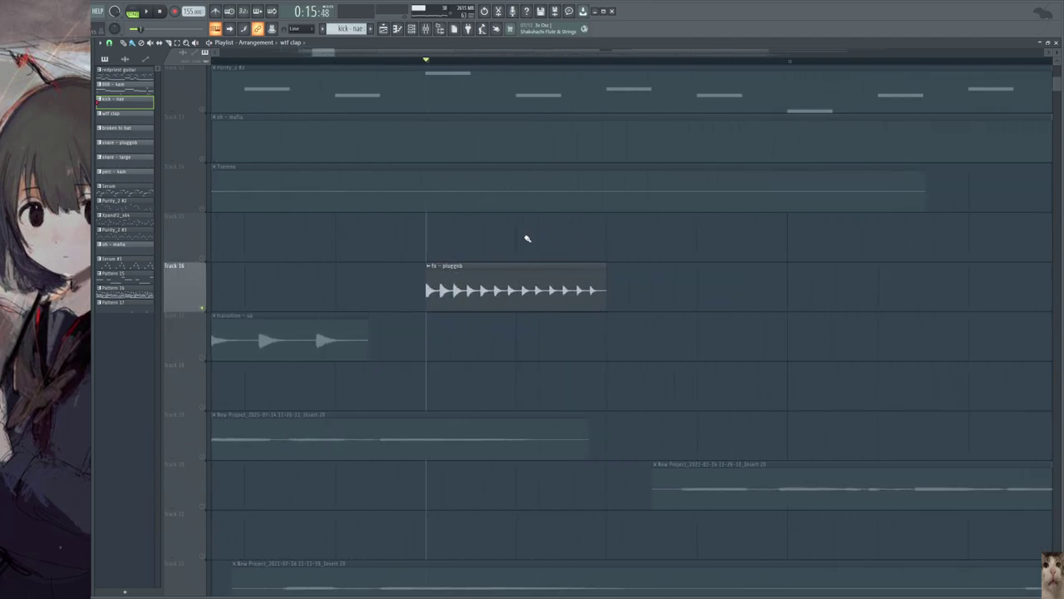
- Play the fx - pluggnb clip on soloed Track 16 from bar 11 and stop playback
{"action": "key", "text": "space"}
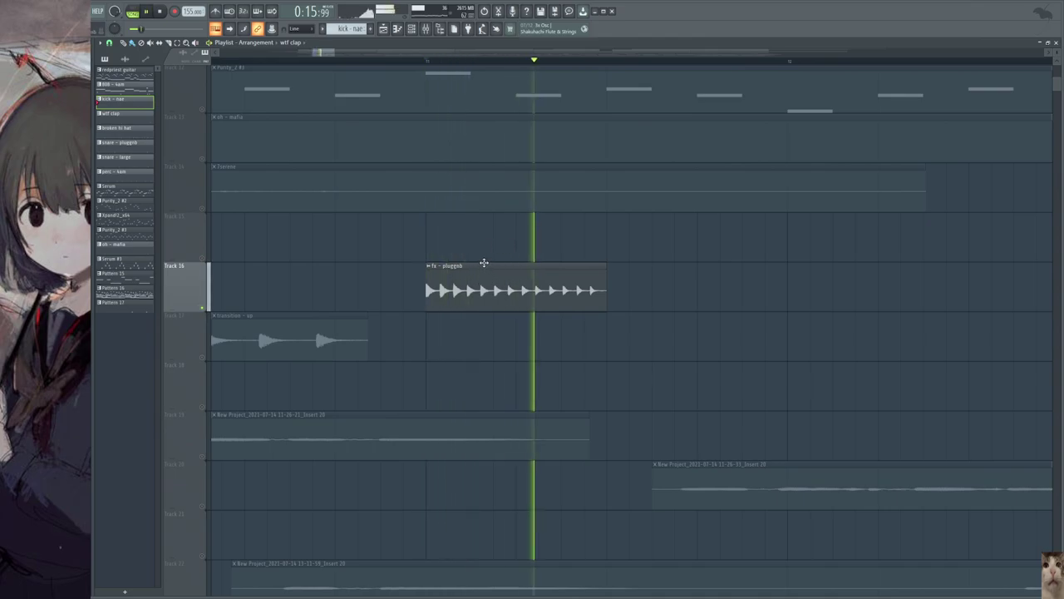
{"action": "key", "text": "space"}
{"action": "scroll", "coordinate": [466, 262], "scroll_direction": "down", "scroll_amount": 5}
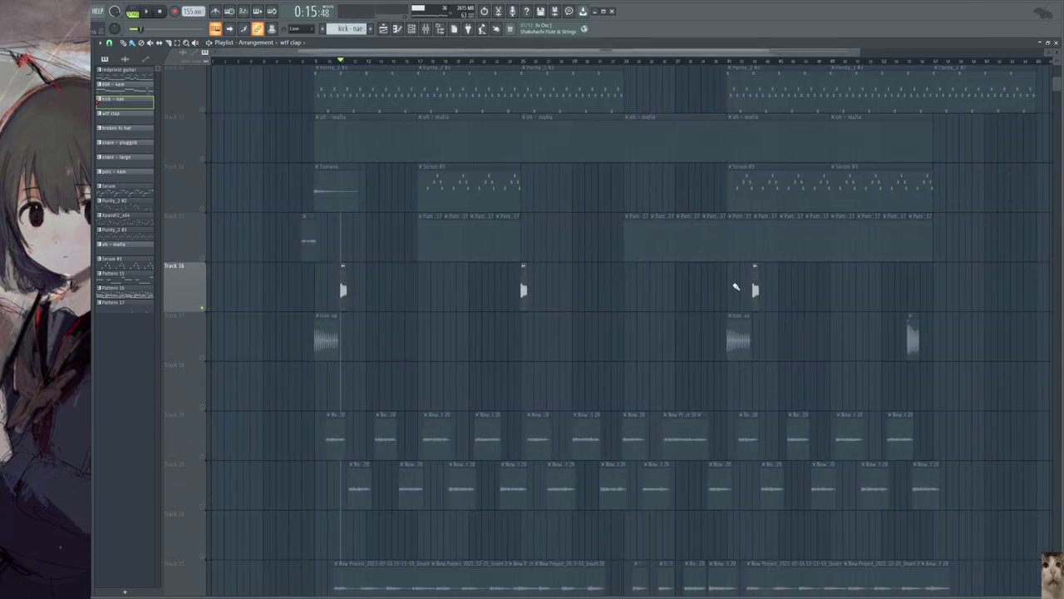
- Enable Track 17 alongside soloed Track 16 and examine where their effect clips fall across the whole arrangement
{"action": "scroll", "coordinate": [711, 281], "scroll_direction": "down", "scroll_amount": 5}
{"action": "scroll", "coordinate": [673, 274], "scroll_direction": "up", "scroll_amount": 5}
{"action": "scroll", "coordinate": [892, 285], "scroll_direction": "up", "scroll_amount": 4}
{"action": "scroll", "coordinate": [893, 285], "scroll_direction": "down", "scroll_amount": 5}
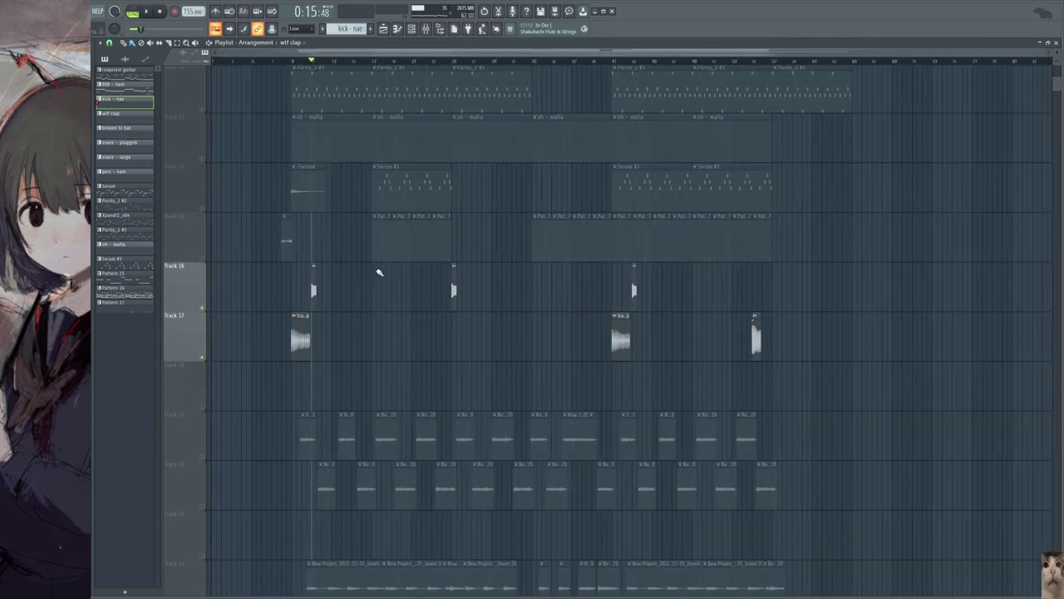
{"action": "scroll", "coordinate": [374, 271], "scroll_direction": "up", "scroll_amount": 5}
{"action": "scroll", "coordinate": [374, 271], "scroll_direction": "down", "scroll_amount": 2}
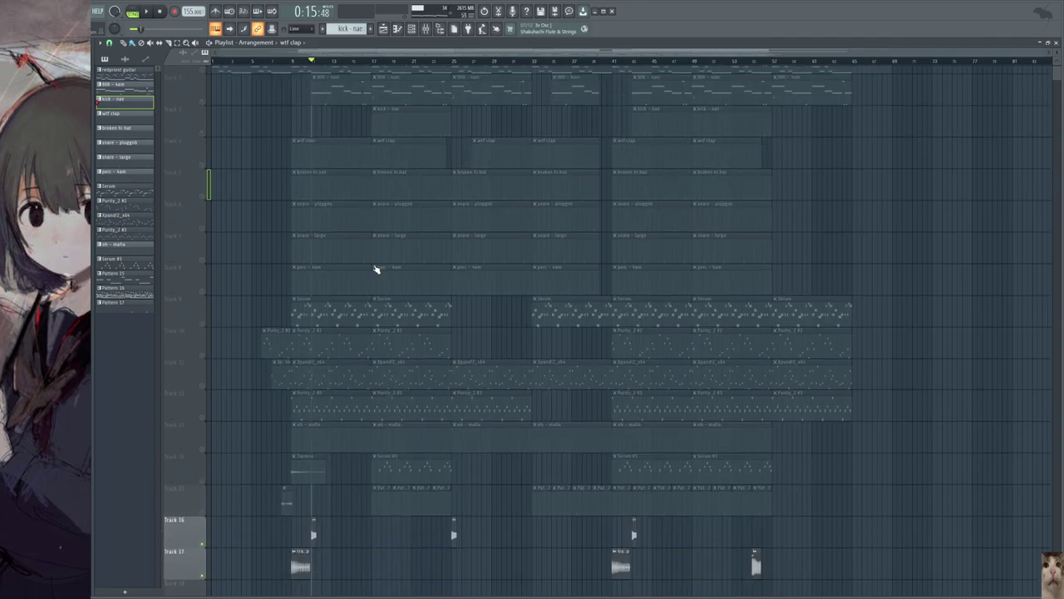
{"action": "scroll", "coordinate": [375, 269], "scroll_direction": "down", "scroll_amount": 4}
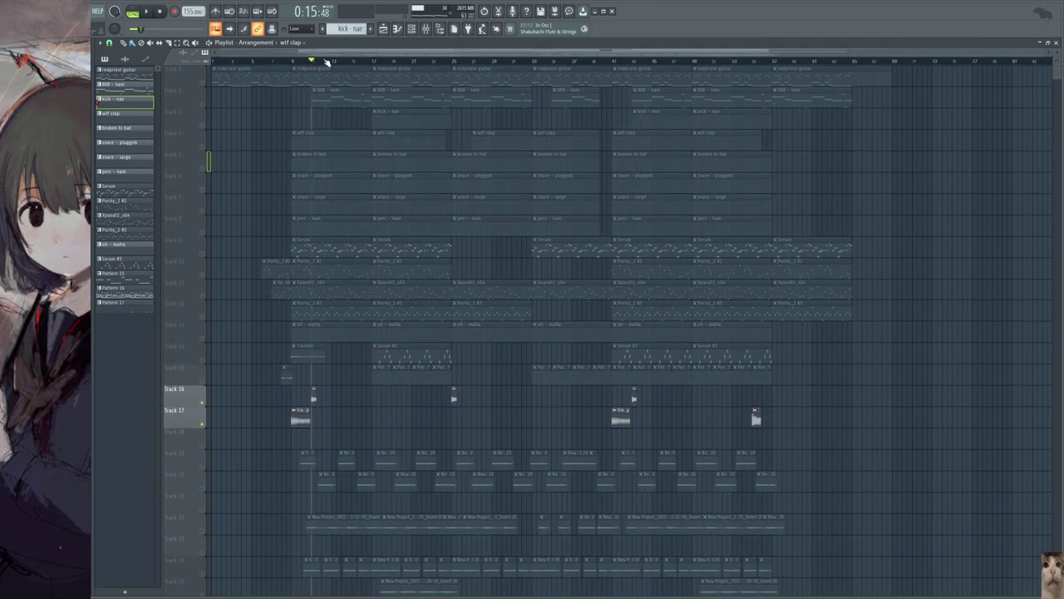
- Return the playhead to the song start, re-enable all tracks and mute the recorded audio on Tracks 19 to 27
{"action": "left_click_drag", "start_coordinate": [220, 62], "coordinate": [211, 63]}
{"action": "right_click", "coordinate": [202, 82]}
{"action": "scroll", "coordinate": [282, 254], "scroll_direction": "down", "scroll_amount": 3}
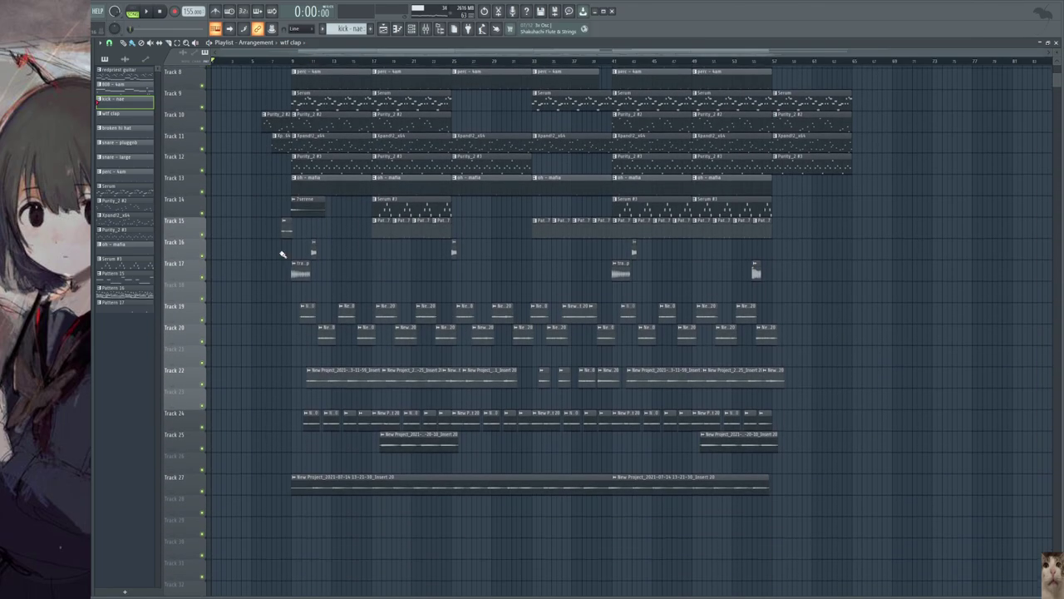
{"action": "mouse_move", "coordinate": [208, 325]}
{"action": "left_mouse_down"}
{"action": "mouse_move", "coordinate": [202, 479]}
{"action": "mouse_move", "coordinate": [203, 446]}
{"action": "left_mouse_up"}
{"action": "scroll", "coordinate": [294, 306], "scroll_direction": "up", "scroll_amount": 3}
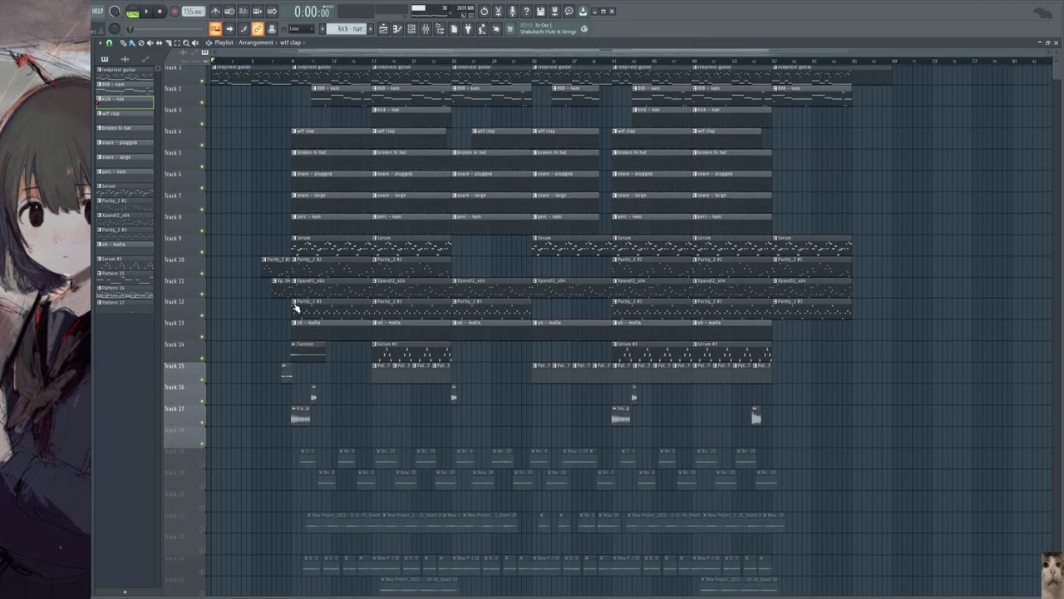
- Select the Serum pattern on Track 9 and examine the full arrangement from the melodies down to the muted audio tracks
{"action": "left_click", "coordinate": [316, 248]}
{"action": "scroll", "coordinate": [320, 294], "scroll_direction": "down", "scroll_amount": 6}
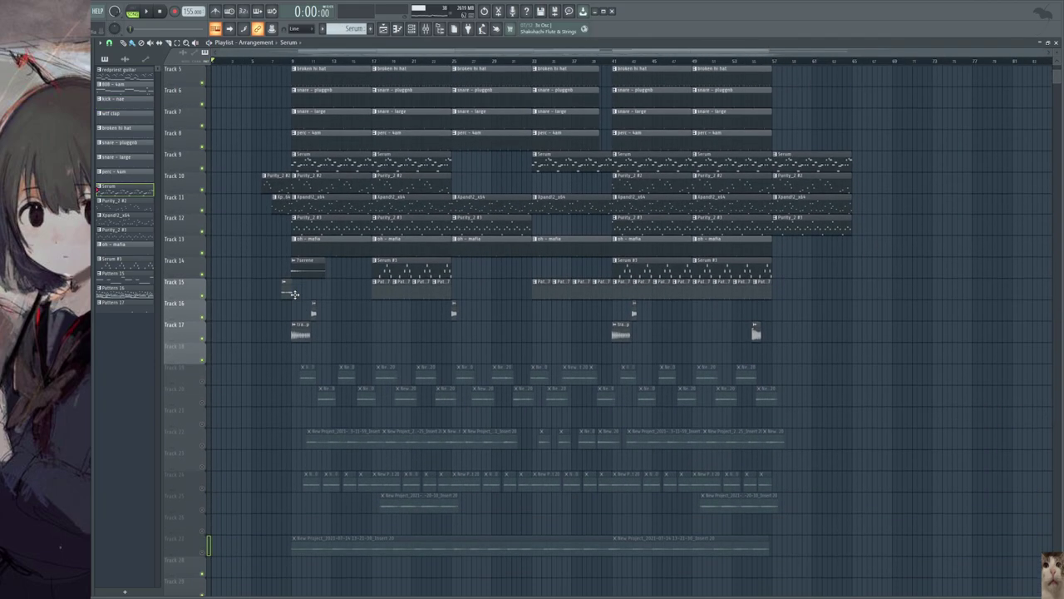
{"action": "scroll", "coordinate": [294, 294], "scroll_direction": "up", "scroll_amount": 6}
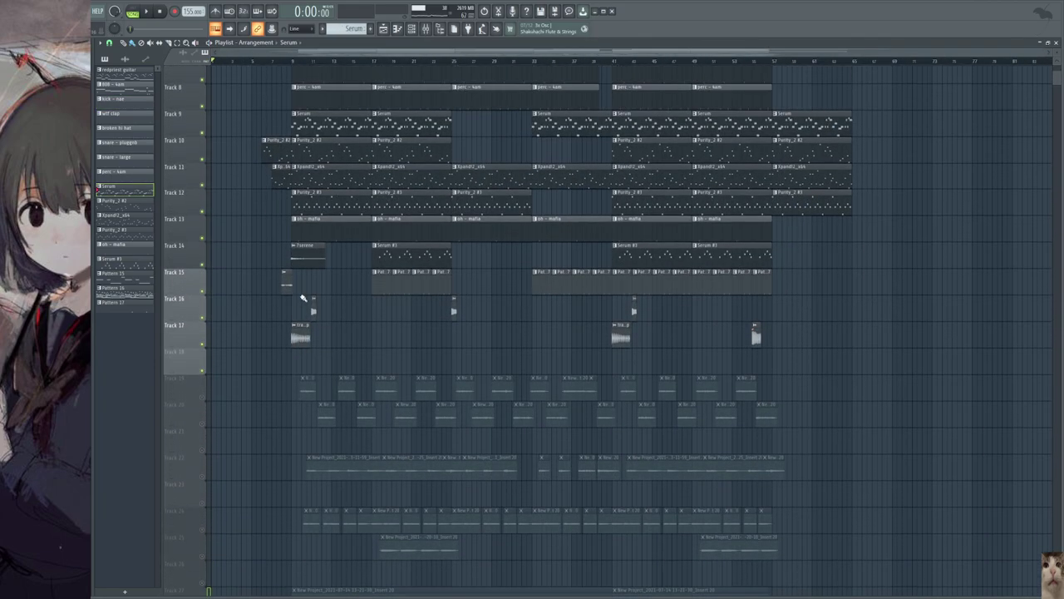
{"action": "scroll", "coordinate": [290, 317], "scroll_direction": "down", "scroll_amount": 2}
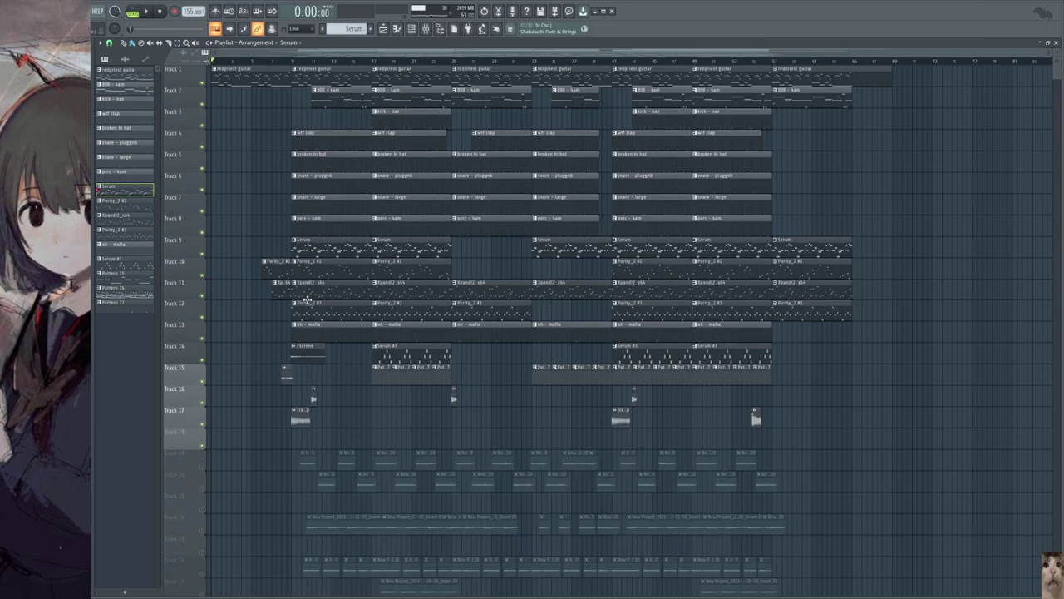
{"action": "scroll", "coordinate": [306, 316], "scroll_direction": "down", "scroll_amount": 6}
{"action": "scroll", "coordinate": [300, 322], "scroll_direction": "up", "scroll_amount": 6}
{"action": "left_click_drag", "start_coordinate": [525, 53], "coordinate": [499, 53]}
{"action": "scroll", "coordinate": [288, 214], "scroll_direction": "down", "scroll_amount": 3}
{"action": "scroll", "coordinate": [282, 202], "scroll_direction": "up", "scroll_amount": 3}
- Pick the redpriest guitar, clap, snare, Serum, Purity, Xpand and oh - mafia clips in turn to review how the layers are arranged
{"action": "left_click", "coordinate": [439, 77]}
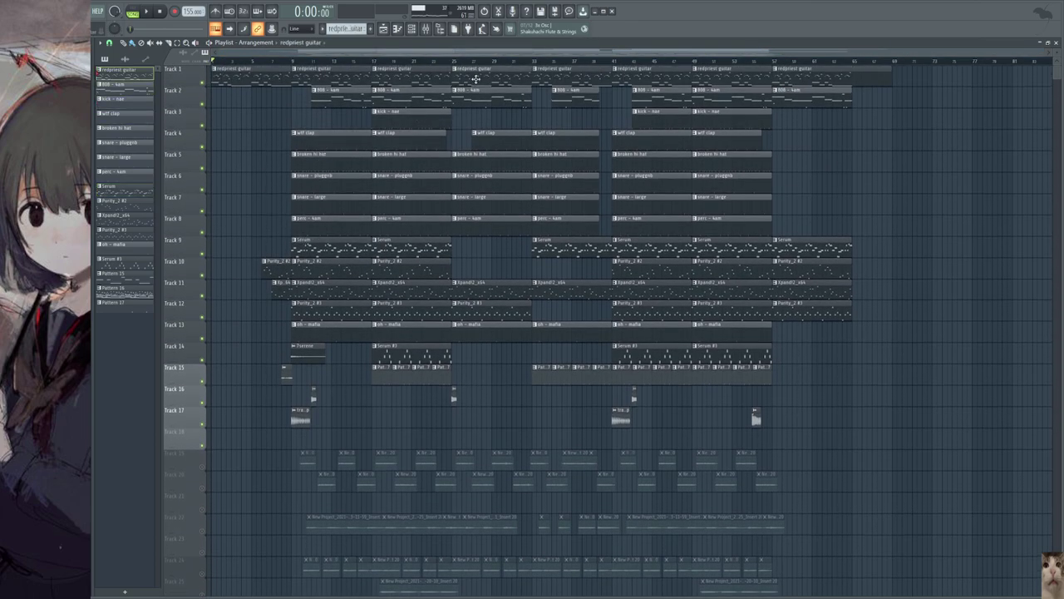
{"action": "left_click", "coordinate": [494, 137]}
{"action": "left_click", "coordinate": [487, 177]}
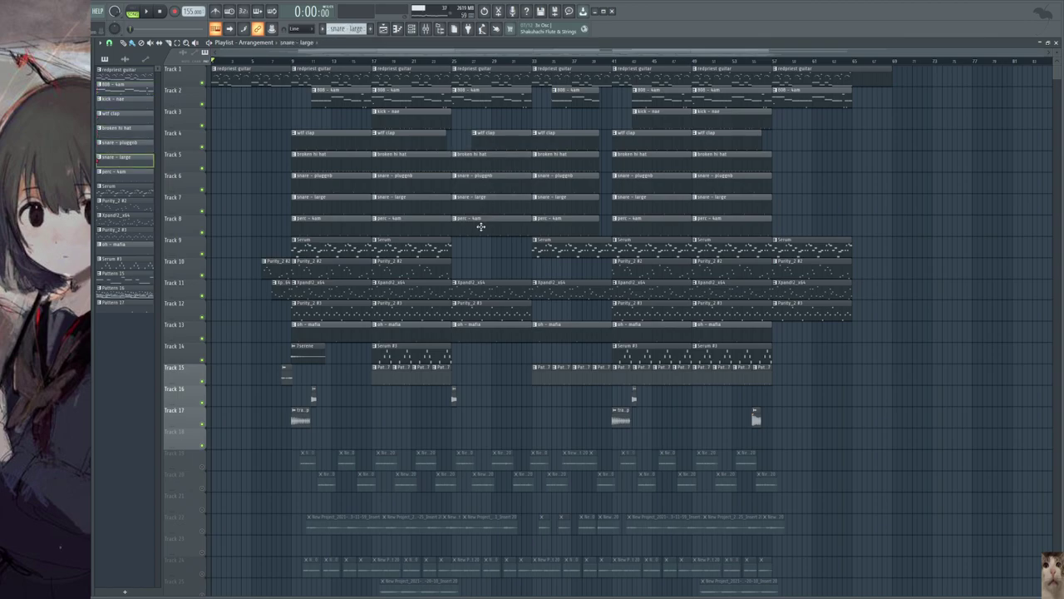
{"action": "left_click", "coordinate": [393, 156]}
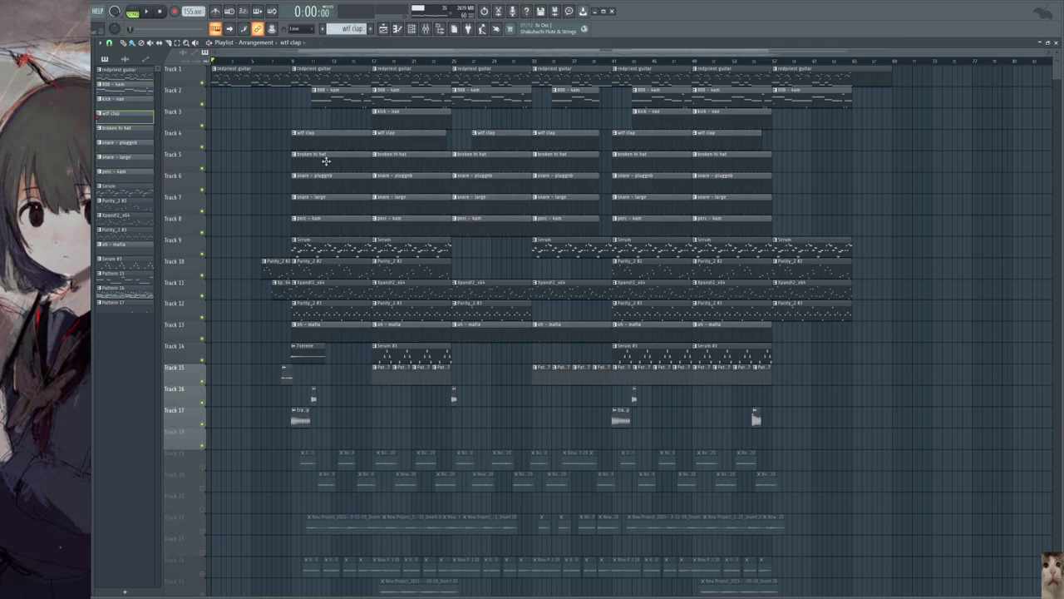
{"action": "left_click", "coordinate": [324, 241]}
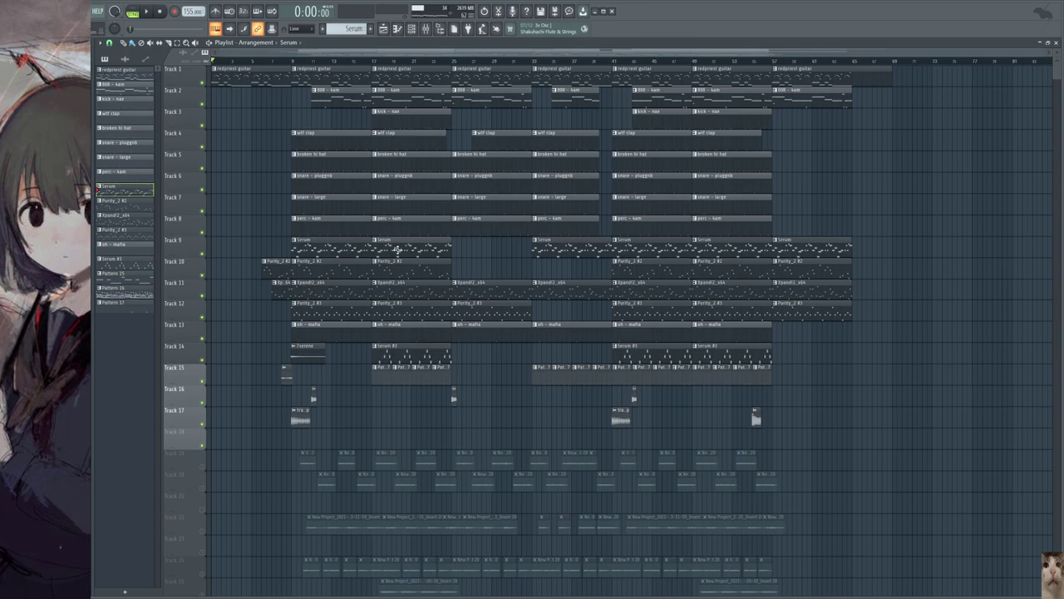
{"action": "left_click", "coordinate": [358, 265]}
{"action": "left_click", "coordinate": [395, 285]}
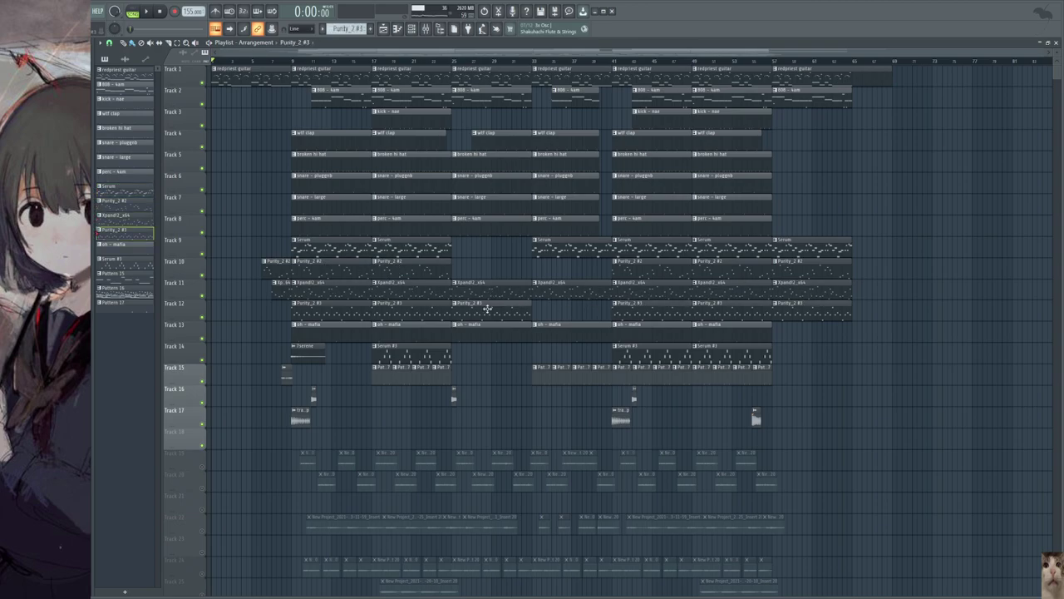
{"action": "left_click", "coordinate": [384, 324]}
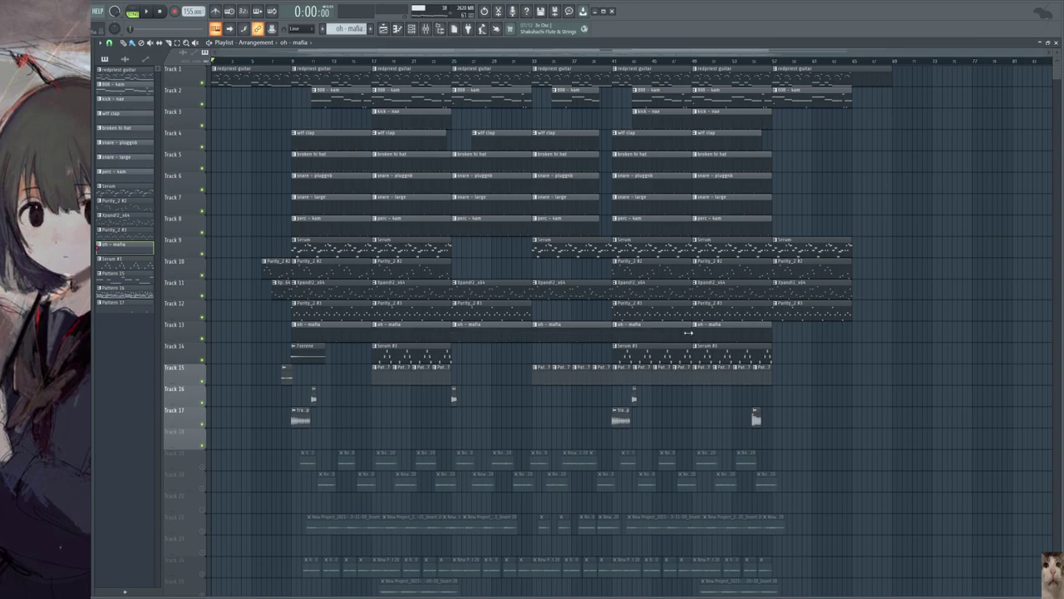
- Solo Track 15 and play its Pattern 17 clips from around bar 18
{"action": "scroll", "coordinate": [237, 316], "scroll_direction": "up", "scroll_amount": 5}
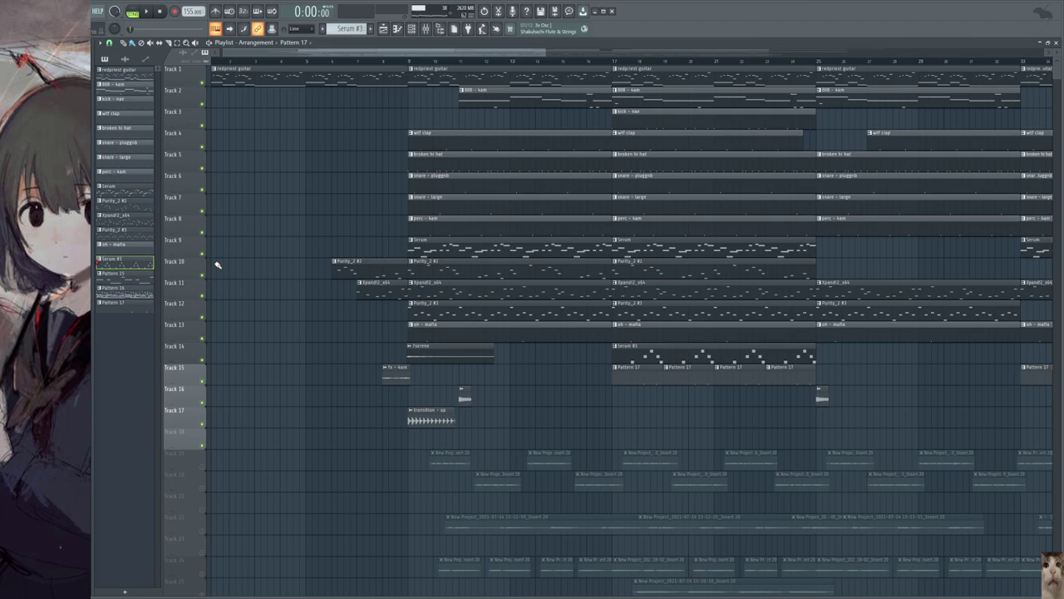
{"action": "scroll", "coordinate": [446, 283], "scroll_direction": "down", "scroll_amount": 3}
{"action": "scroll", "coordinate": [406, 300], "scroll_direction": "up", "scroll_amount": 6}
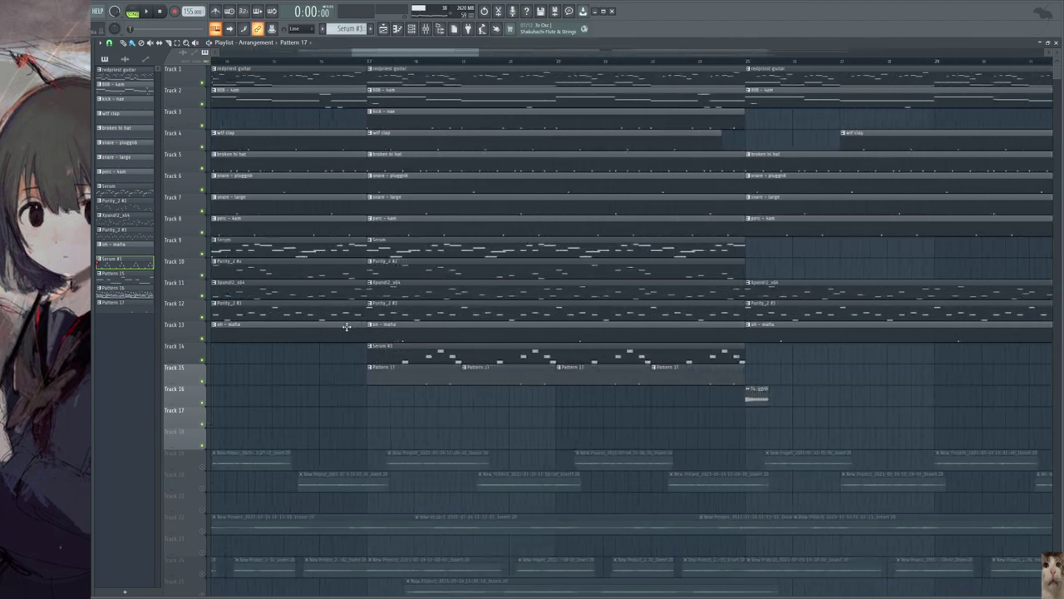
{"action": "key", "text": "space"}
{"action": "right_click", "coordinate": [203, 380]}
{"action": "scroll", "coordinate": [437, 194], "scroll_direction": "up", "scroll_amount": 2}
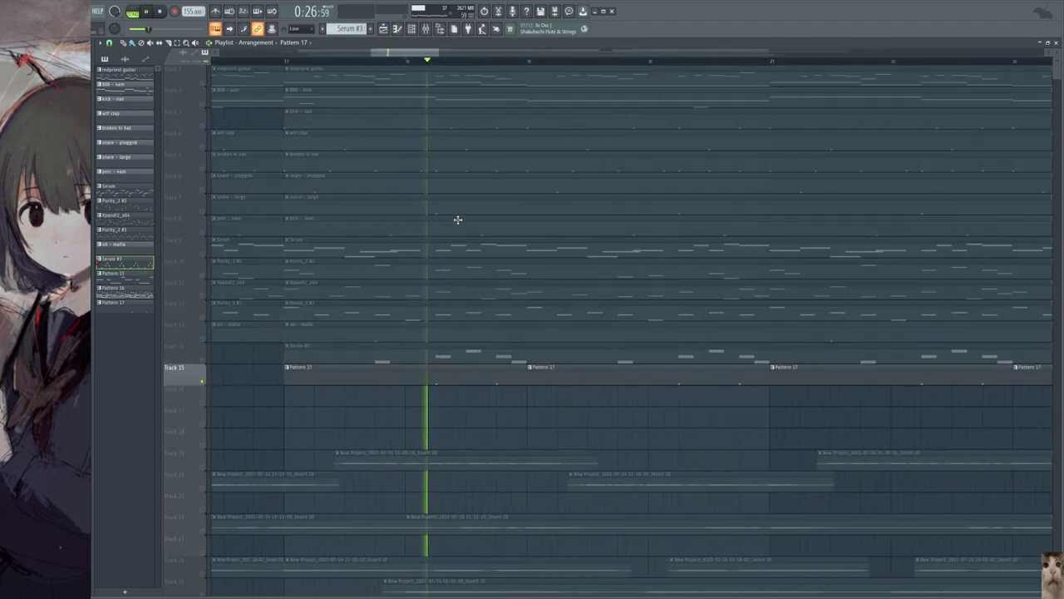
{"action": "key", "text": "space"}
{"action": "scroll", "coordinate": [355, 381], "scroll_direction": "down", "scroll_amount": 4}
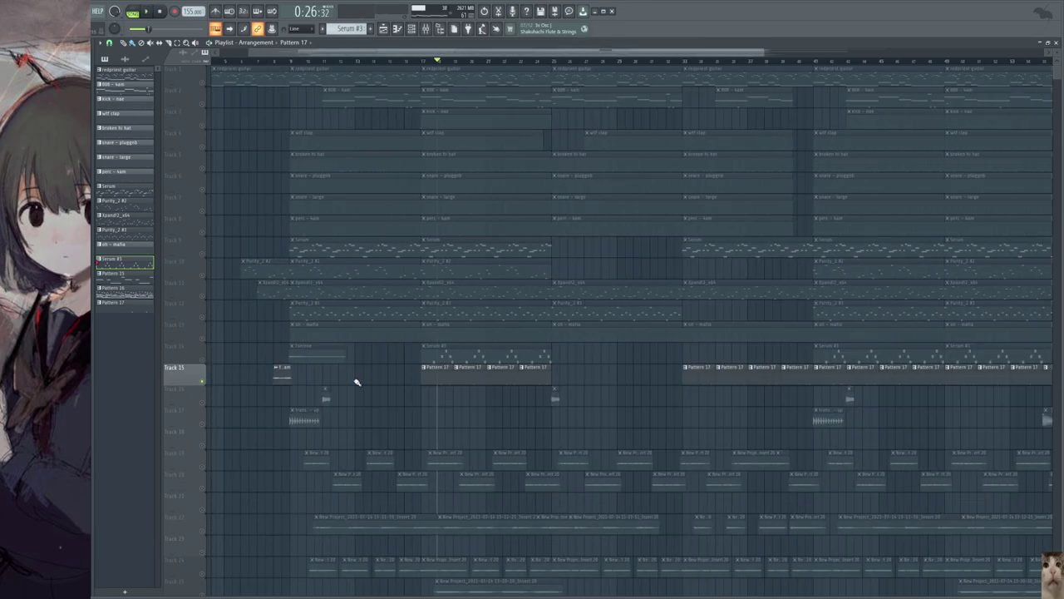
- End the solo on Track 15 and mute the recorded audio tracks from Track 19 down again
{"action": "right_click", "coordinate": [205, 380]}
{"action": "scroll", "coordinate": [523, 340], "scroll_direction": "down", "scroll_amount": 3}
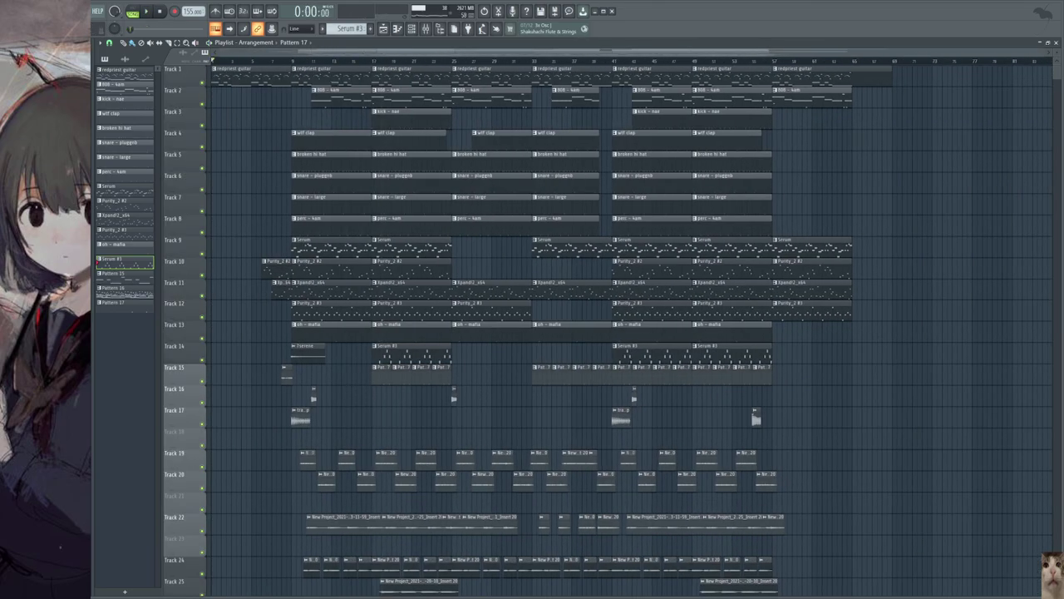
{"action": "scroll", "coordinate": [188, 393], "scroll_direction": "down", "scroll_amount": 3}
{"action": "left_click_drag", "start_coordinate": [202, 400], "coordinate": [208, 562]}
{"action": "scroll", "coordinate": [249, 424], "scroll_direction": "up", "scroll_amount": 3}
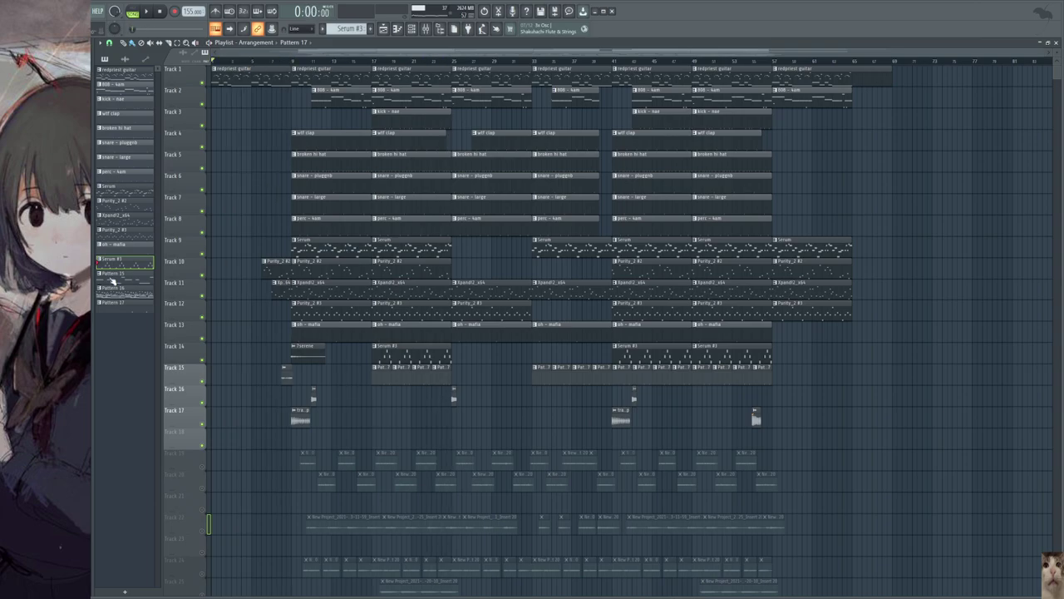
- Place the playhead at bar 9, mute the effect clips on Tracks 16 and 17, and select the Serum #3 pattern
{"action": "mouse_move", "coordinate": [104, 307]}
{"action": "left_mouse_down"}
{"action": "mouse_move", "coordinate": [219, 319]}
{"action": "mouse_move", "coordinate": [154, 258]}
{"action": "mouse_move", "coordinate": [289, 222]}
{"action": "left_mouse_up"}
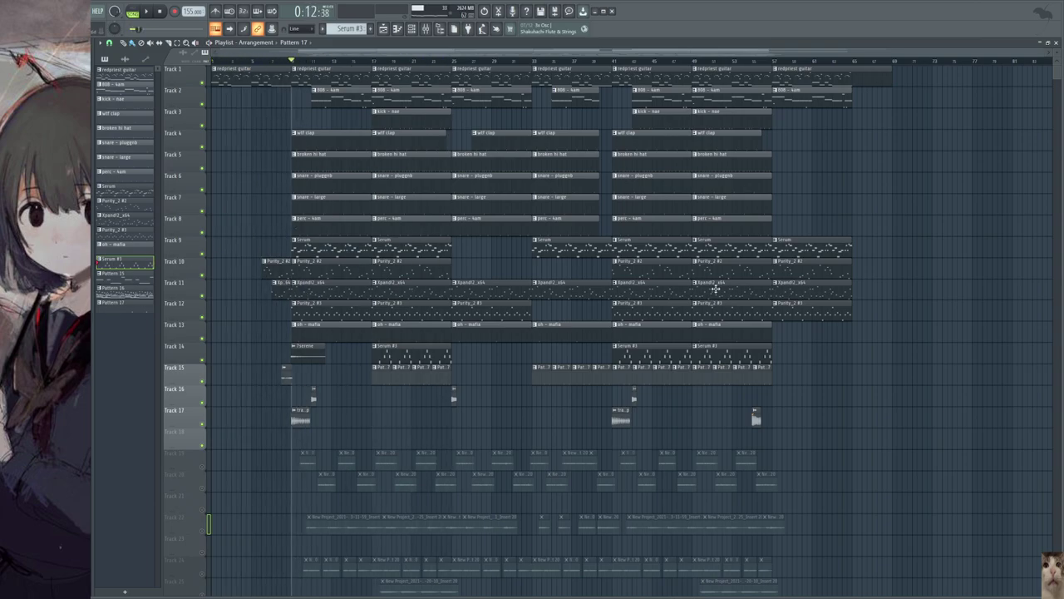
{"action": "scroll", "coordinate": [210, 403], "scroll_direction": "down", "scroll_amount": 3}
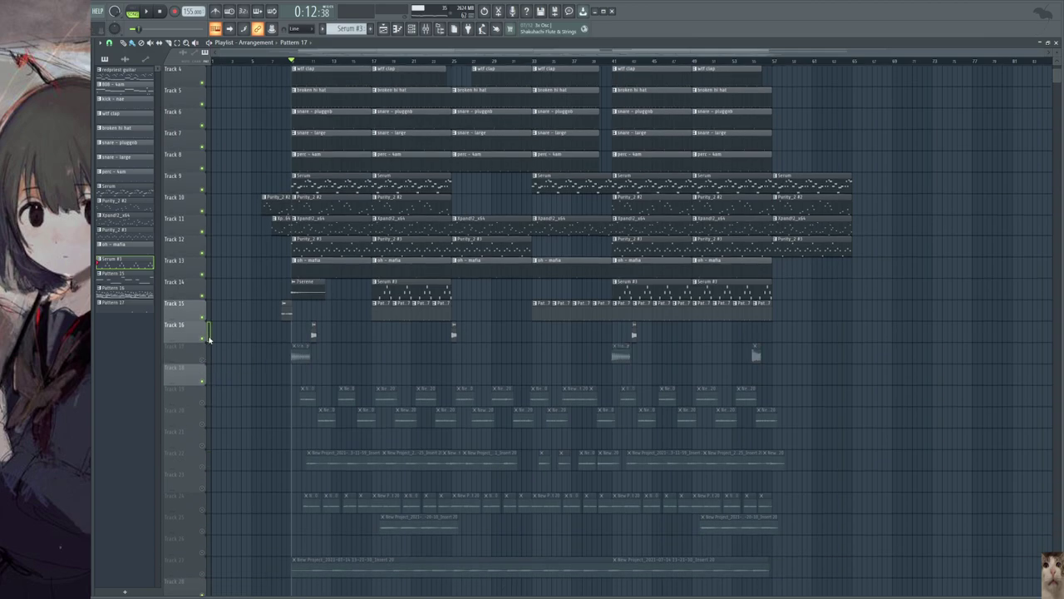
{"action": "scroll", "coordinate": [344, 320], "scroll_direction": "up", "scroll_amount": 3}
{"action": "left_click", "coordinate": [403, 345]}
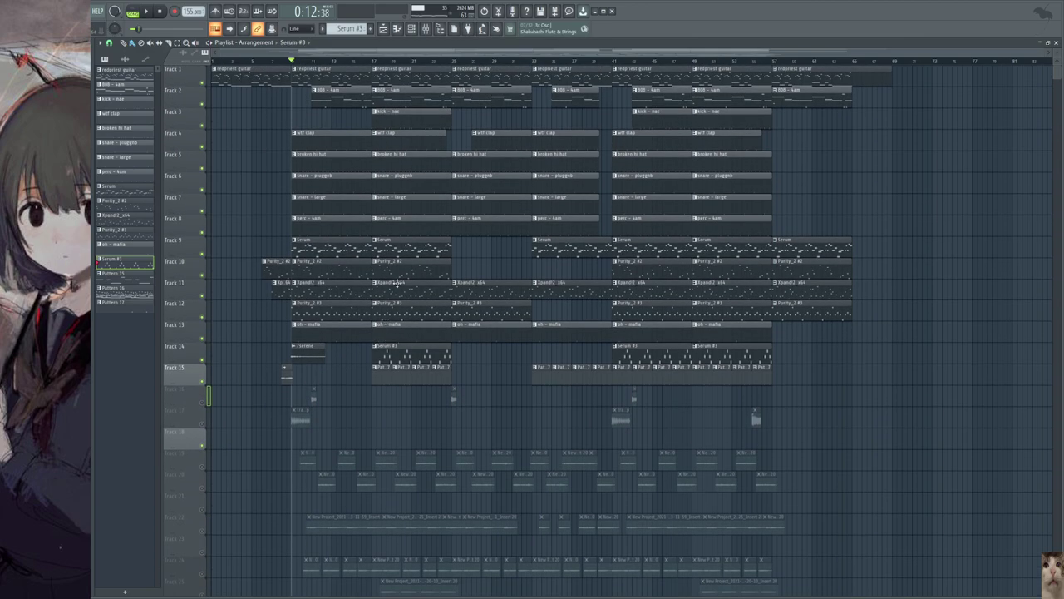
- Examine the intro in bars 1 to 8 and compare it with the full arrangement
{"action": "scroll", "coordinate": [174, 316], "scroll_direction": "up", "scroll_amount": 5}
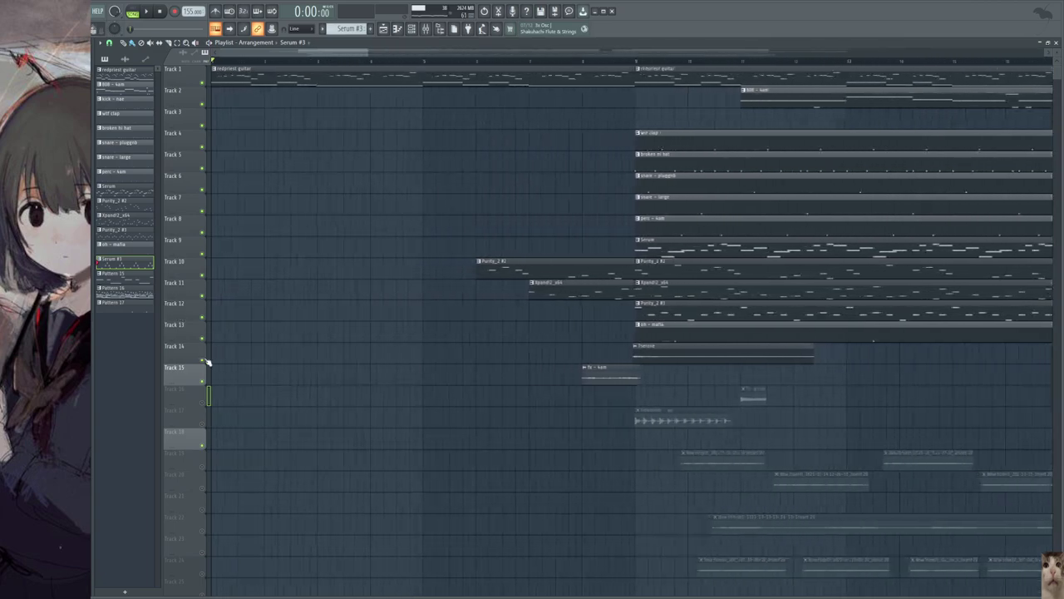
{"action": "scroll", "coordinate": [404, 394], "scroll_direction": "down", "scroll_amount": 4}
{"action": "scroll", "coordinate": [424, 377], "scroll_direction": "down", "scroll_amount": 2}
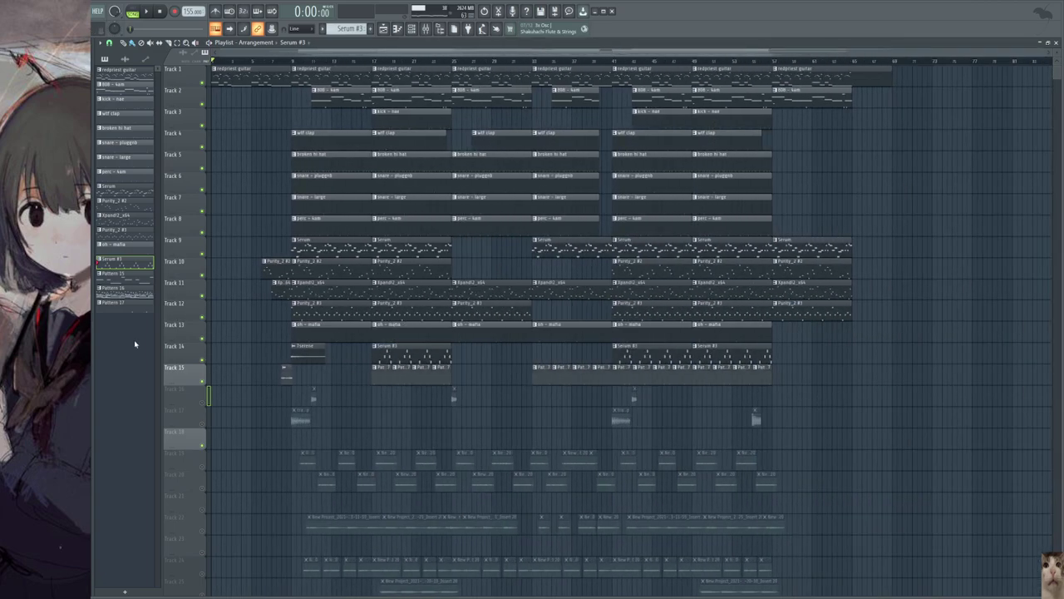
{"action": "scroll", "coordinate": [152, 346], "scroll_direction": "up", "scroll_amount": 7}
{"action": "scroll", "coordinate": [158, 353], "scroll_direction": "down", "scroll_amount": 1}
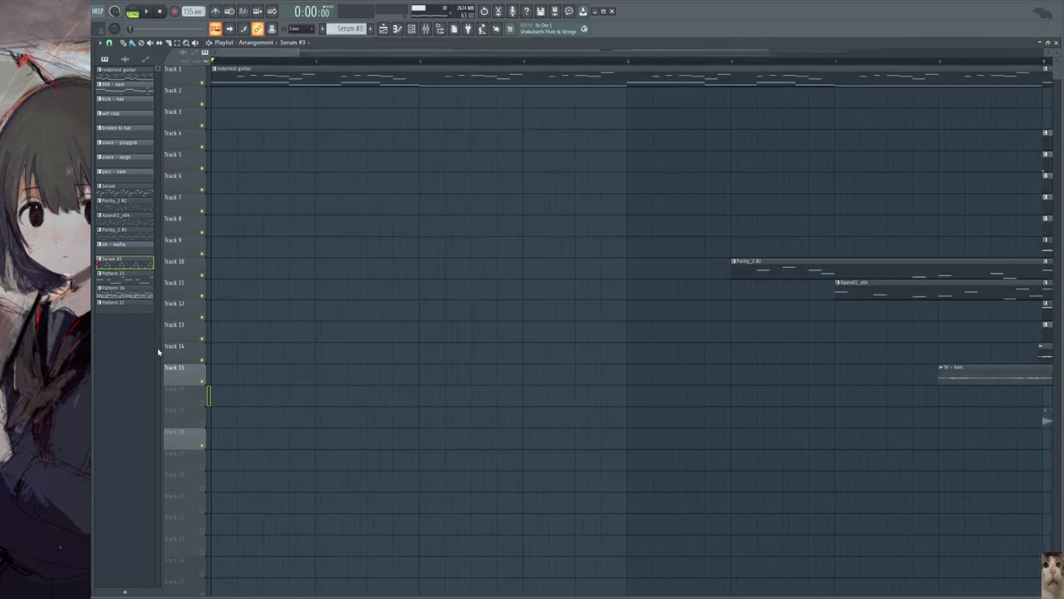
{"action": "left_click_drag", "start_coordinate": [299, 52], "coordinate": [299, 52]}
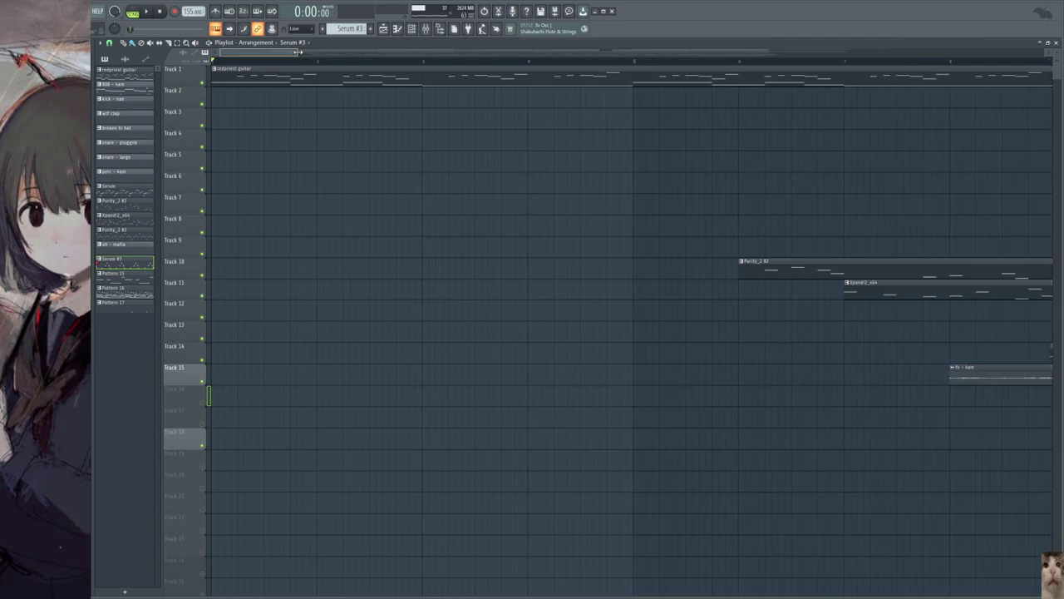
{"action": "scroll", "coordinate": [257, 207], "scroll_direction": "down", "scroll_amount": 3}
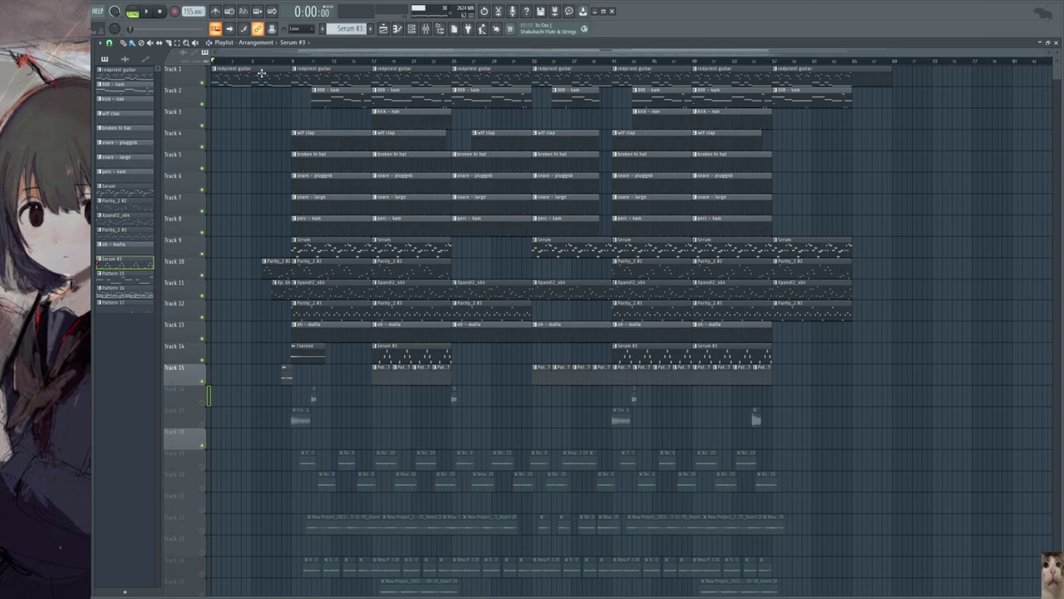
- Move the playhead through the song sections, return it to the start and review the arrangement from the intro onward
{"action": "left_click_drag", "start_coordinate": [296, 62], "coordinate": [292, 62]}
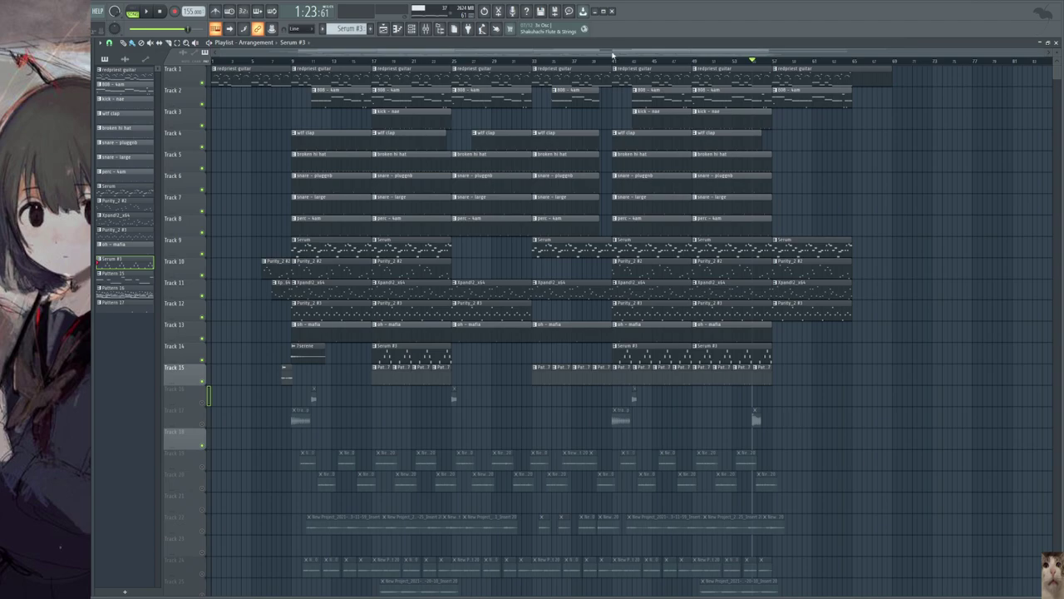
{"action": "left_click", "coordinate": [308, 62]}
{"action": "scroll", "coordinate": [230, 148], "scroll_direction": "up", "scroll_amount": 10}
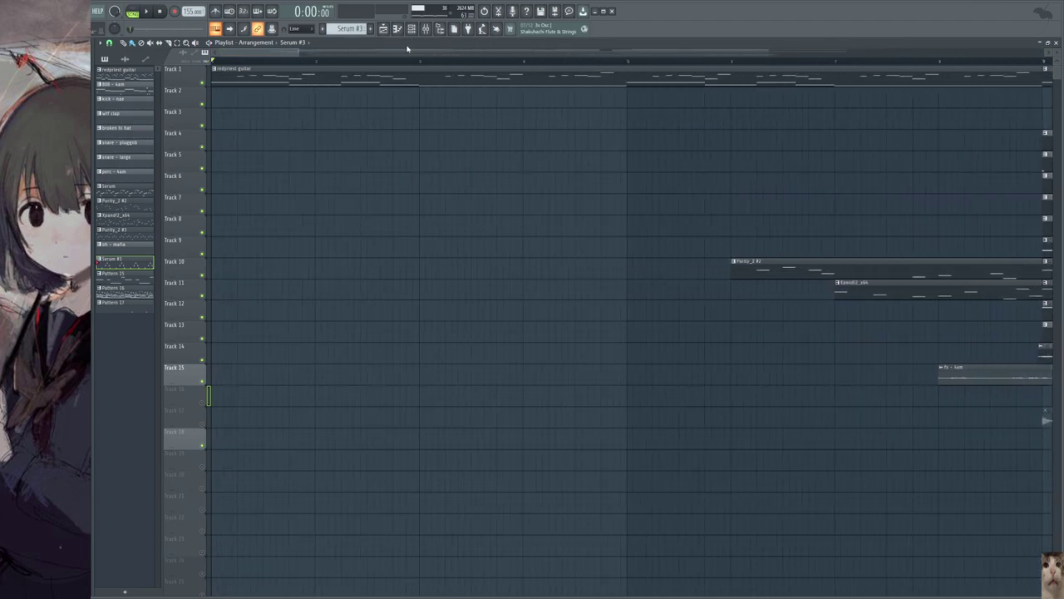
{"action": "left_click_drag", "start_coordinate": [298, 53], "coordinate": [1046, 83]}
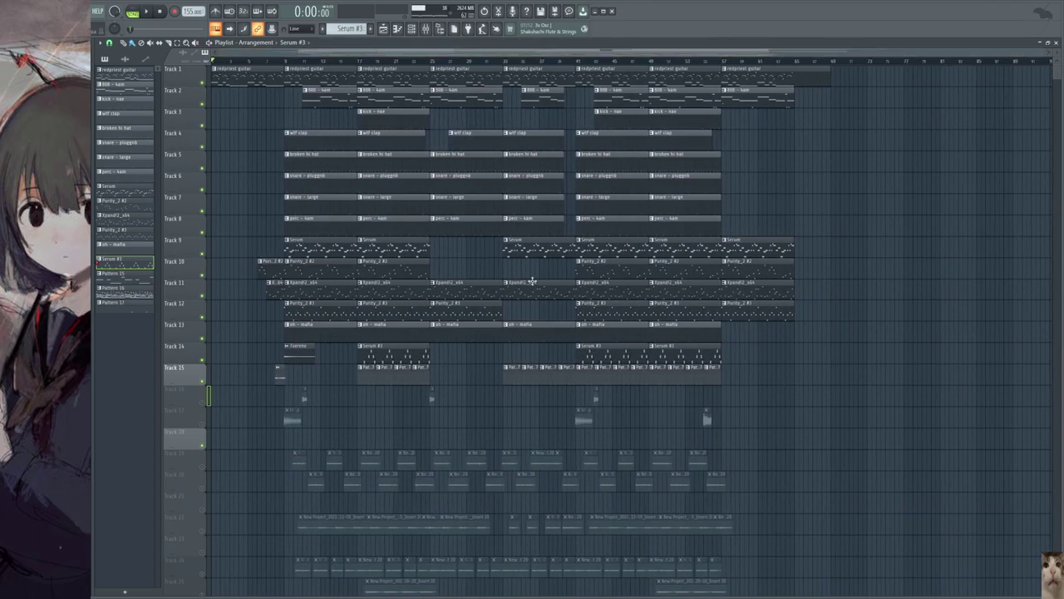
{"action": "scroll", "coordinate": [200, 284], "scroll_direction": "up", "scroll_amount": 6}
{"action": "scroll", "coordinate": [250, 315], "scroll_direction": "down", "scroll_amount": 3}
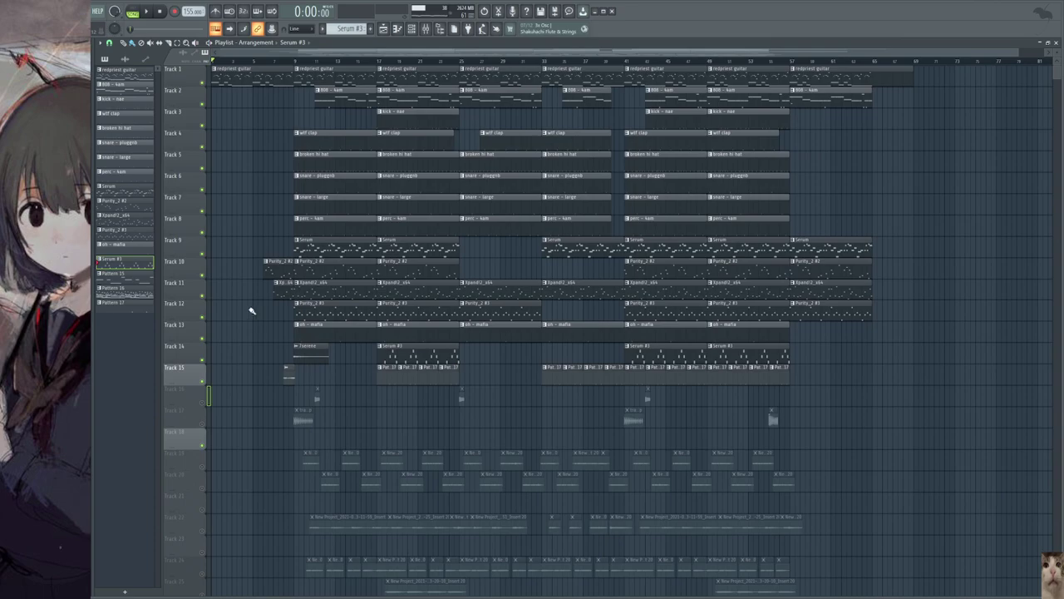
{"action": "scroll", "coordinate": [386, 444], "scroll_direction": "up", "scroll_amount": 10}
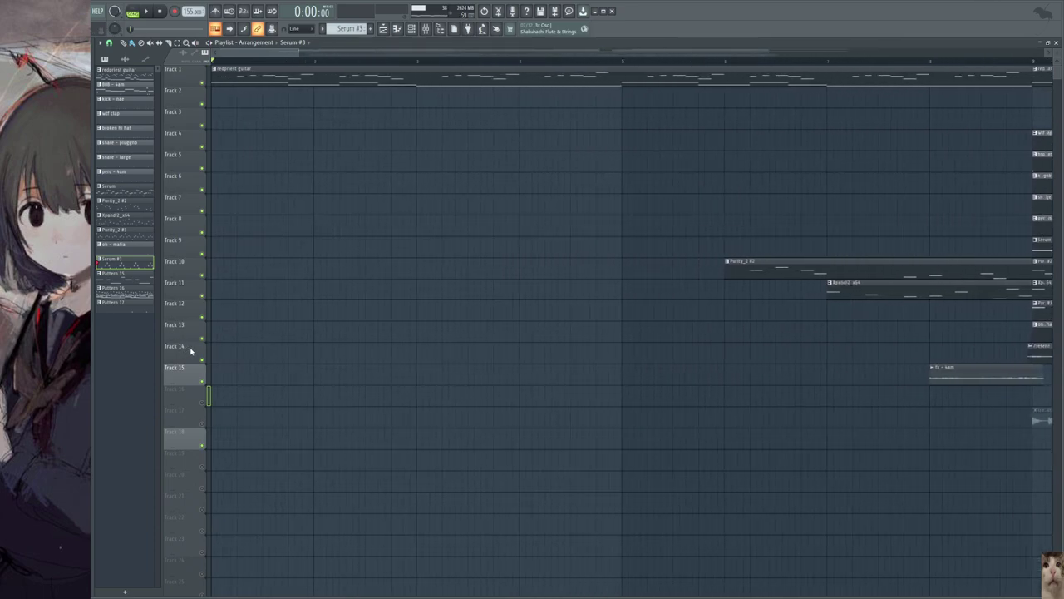